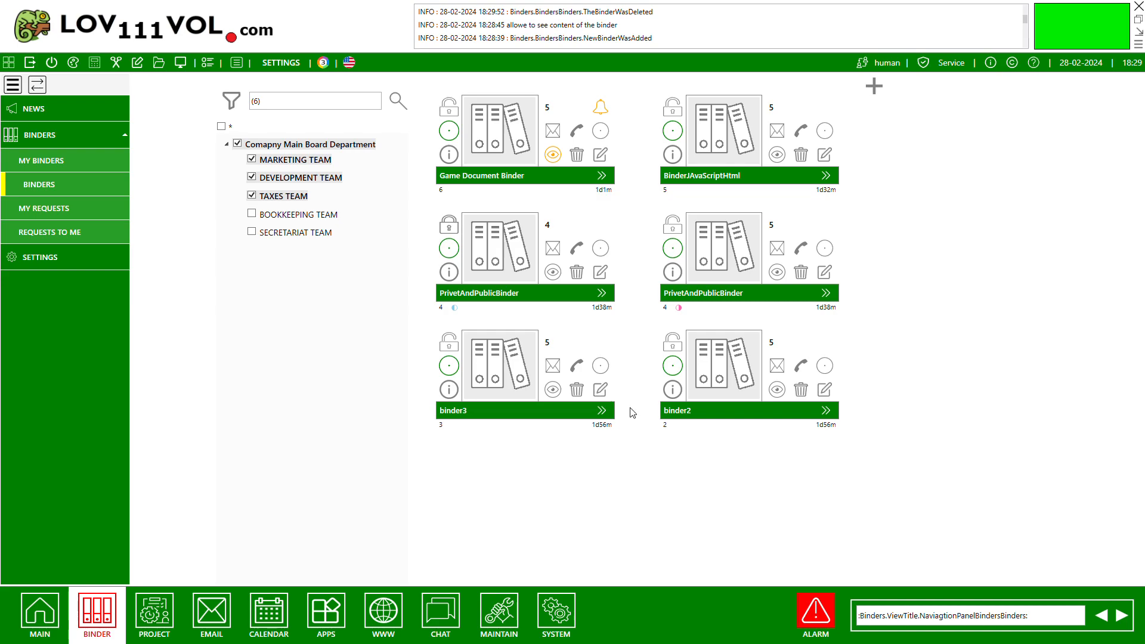
Start a new user in user management with user1 as login and first name, and enter the account password.
left_click(501, 618)
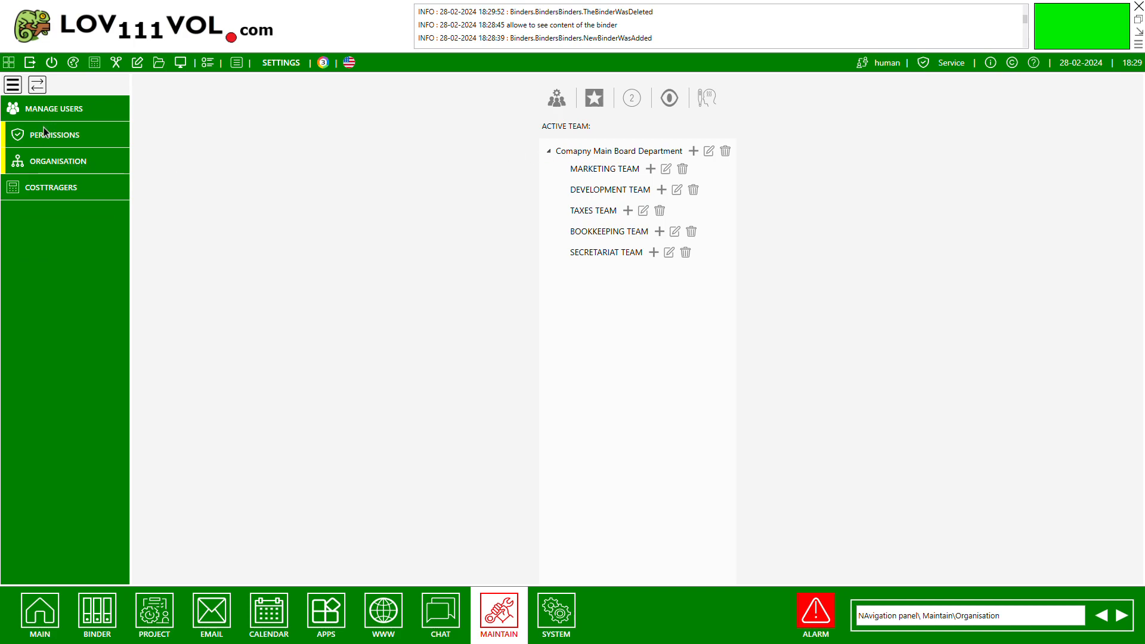
left_click(52, 113)
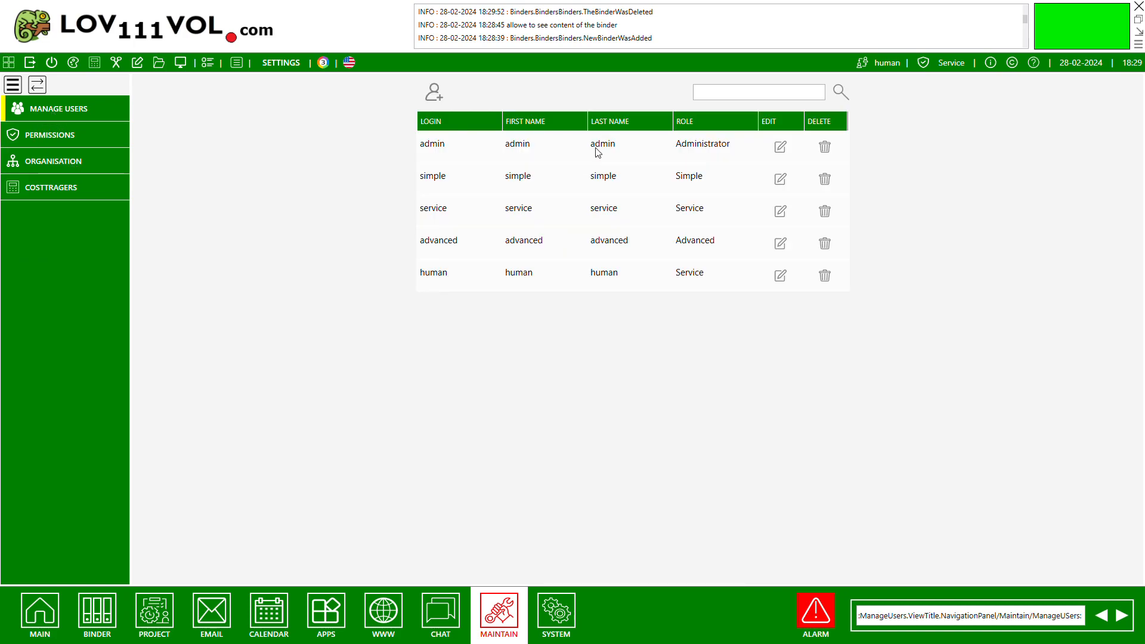
left_click(435, 94)
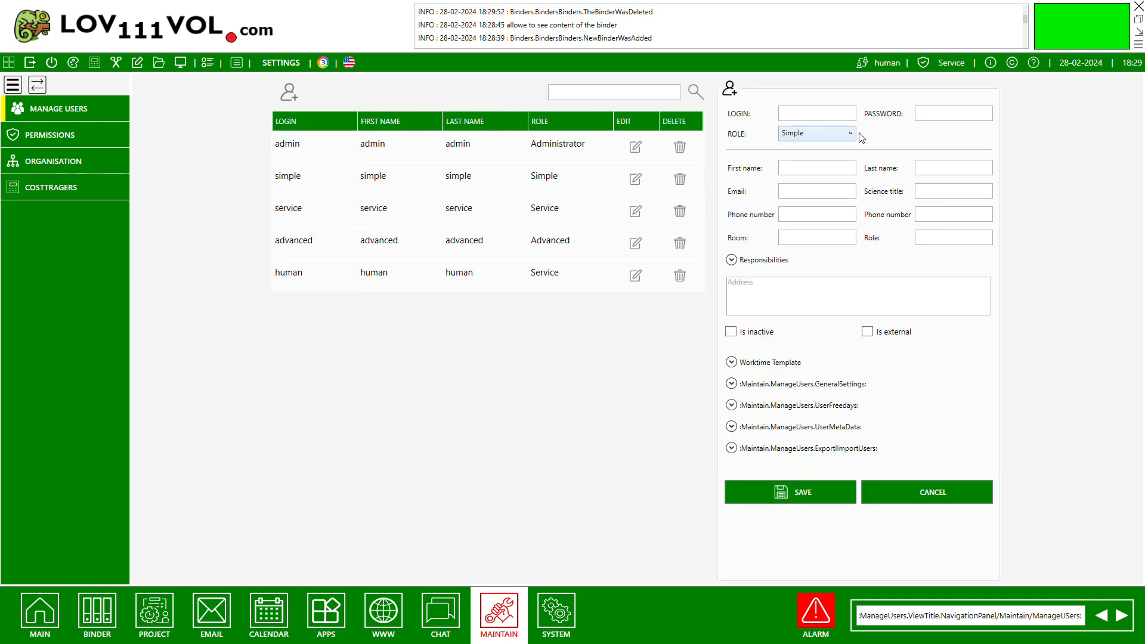
left_click(834, 115)
type("user")
left_click(947, 117)
key("Tab")
type("user1")
Enter user1 as the last name and save the new user with the Simple role.
left_click(938, 167)
left_click(821, 198)
left_click(732, 362)
left_click(731, 362)
left_click(814, 493)
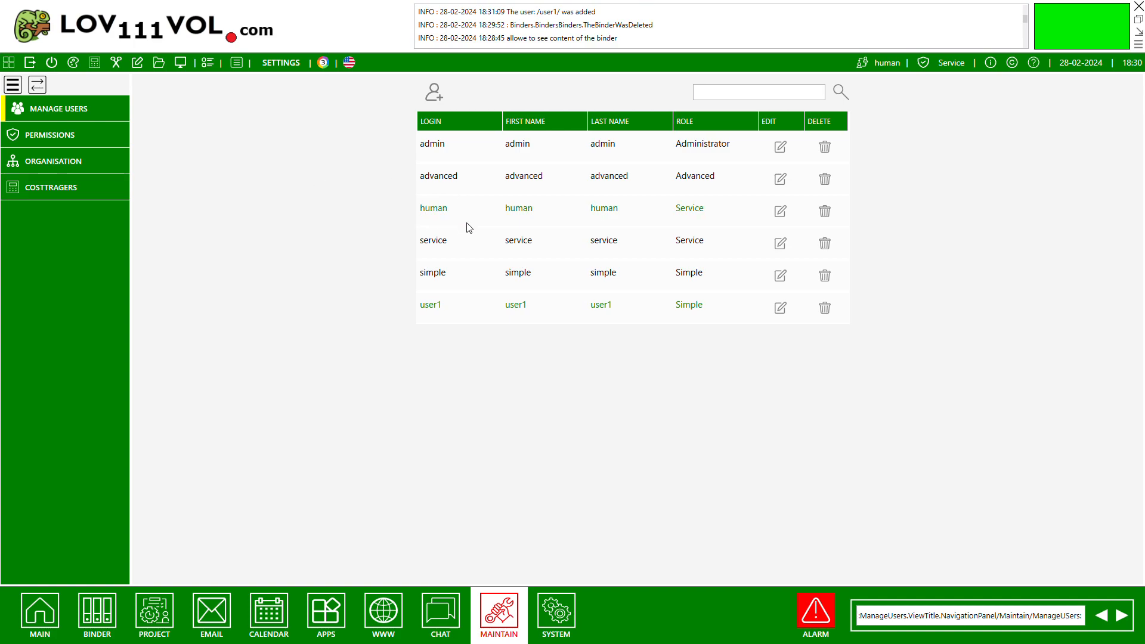
Add an enabled team named TeamOne under the main board department in the organisation structure and save it.
left_click(60, 168)
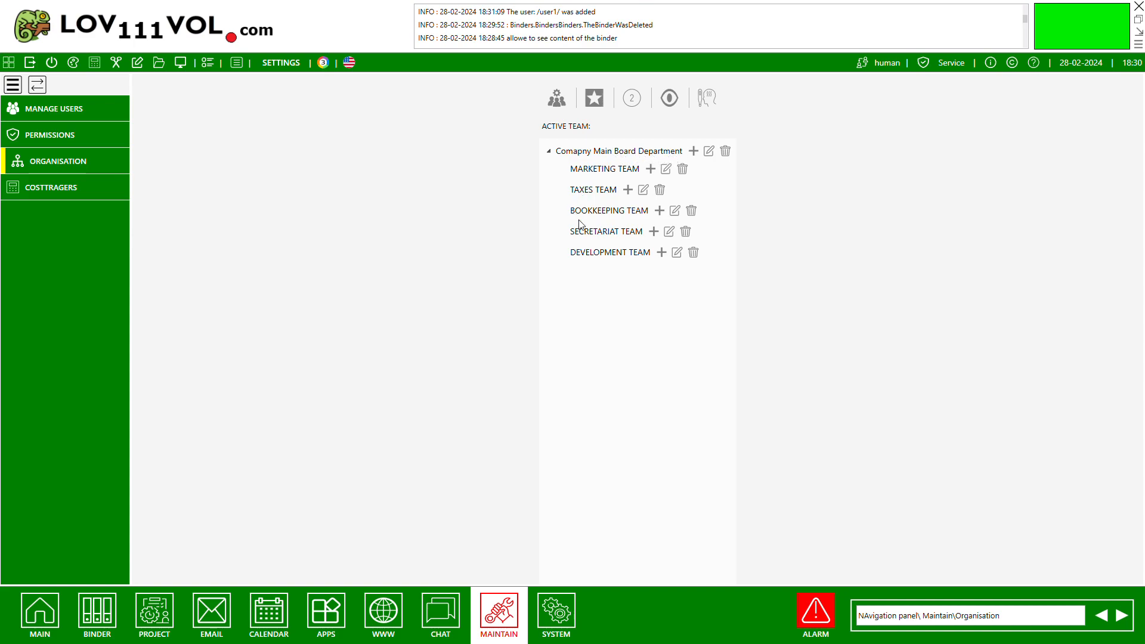
left_click(694, 151)
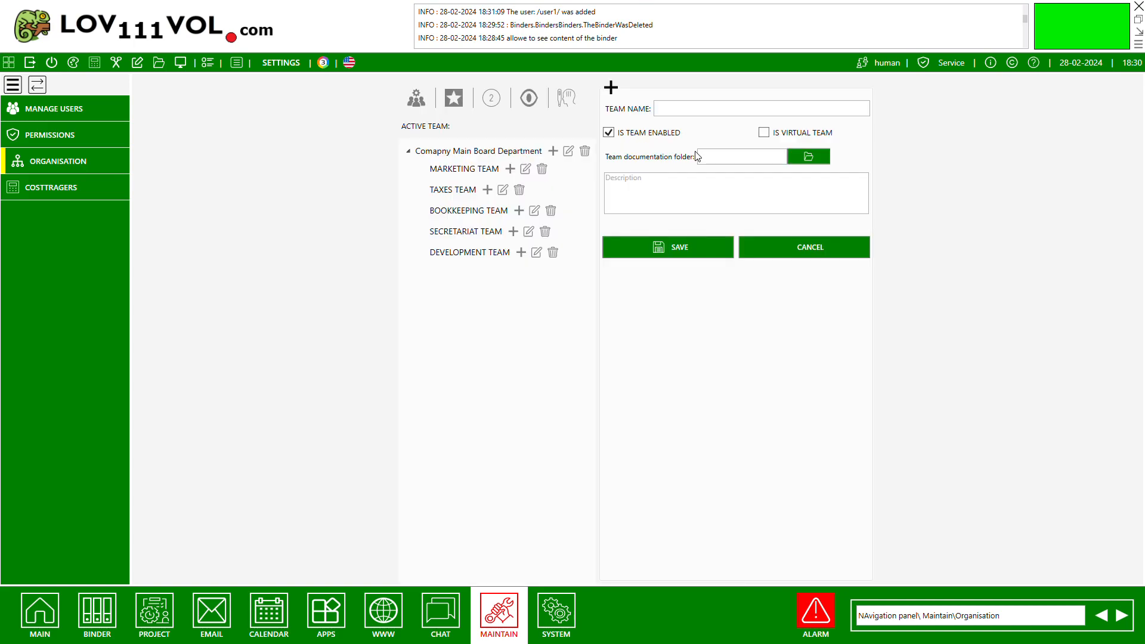
left_click(665, 109)
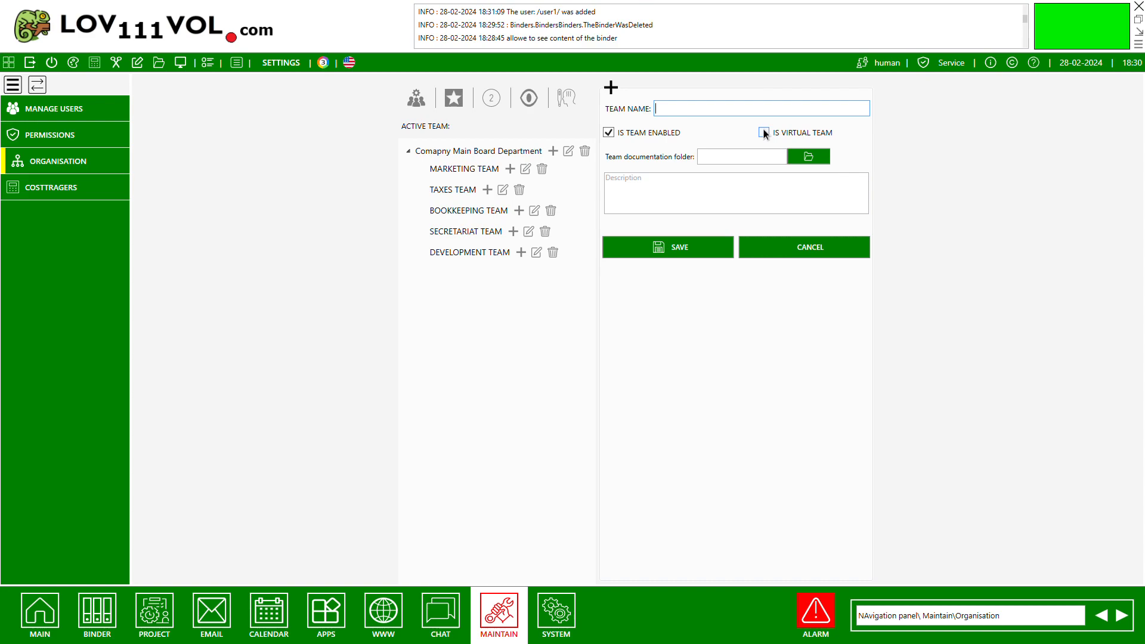
type("ProjectOne")
double_click(707, 109)
type("TeamOne")
left_click(685, 253)
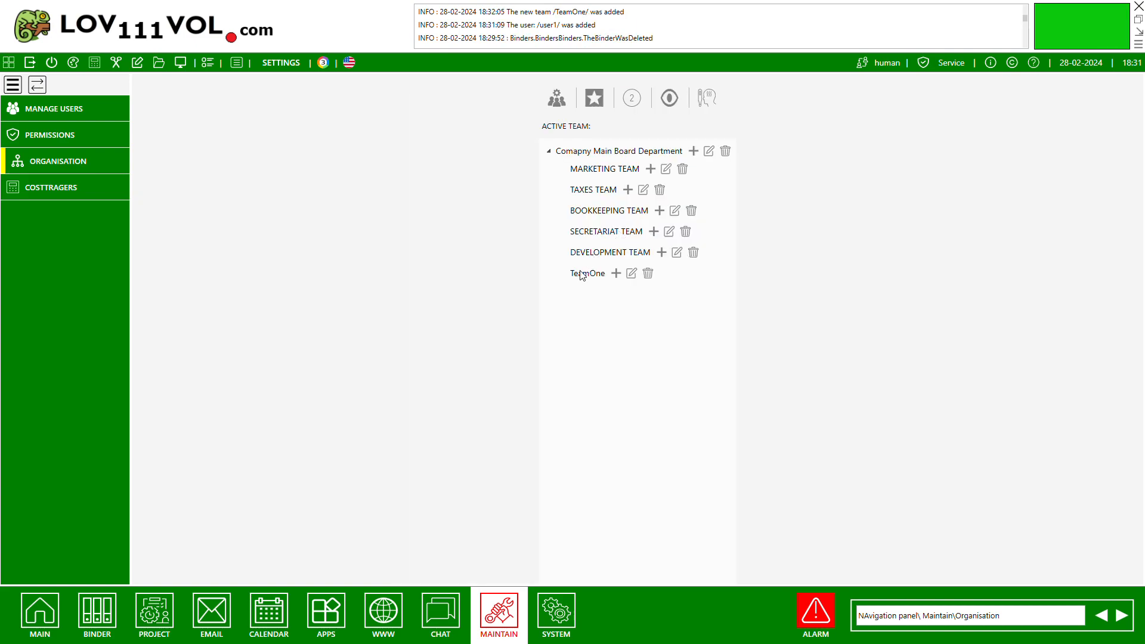
Add the users user1, admin, human and simple as members of TeamOne.
left_click(599, 274)
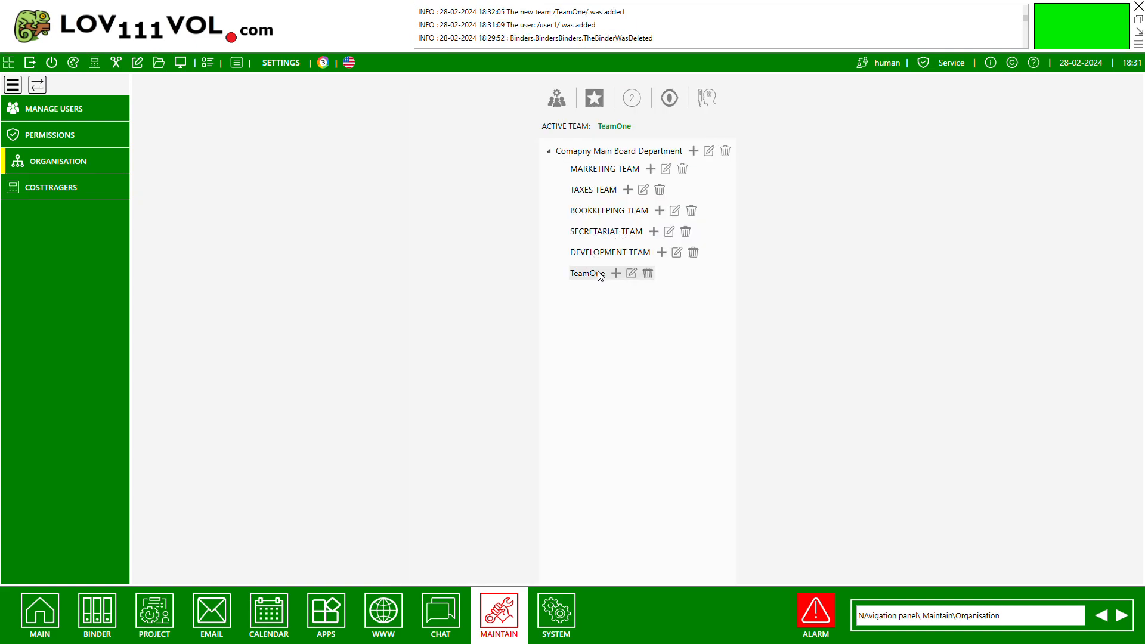
left_click(558, 99)
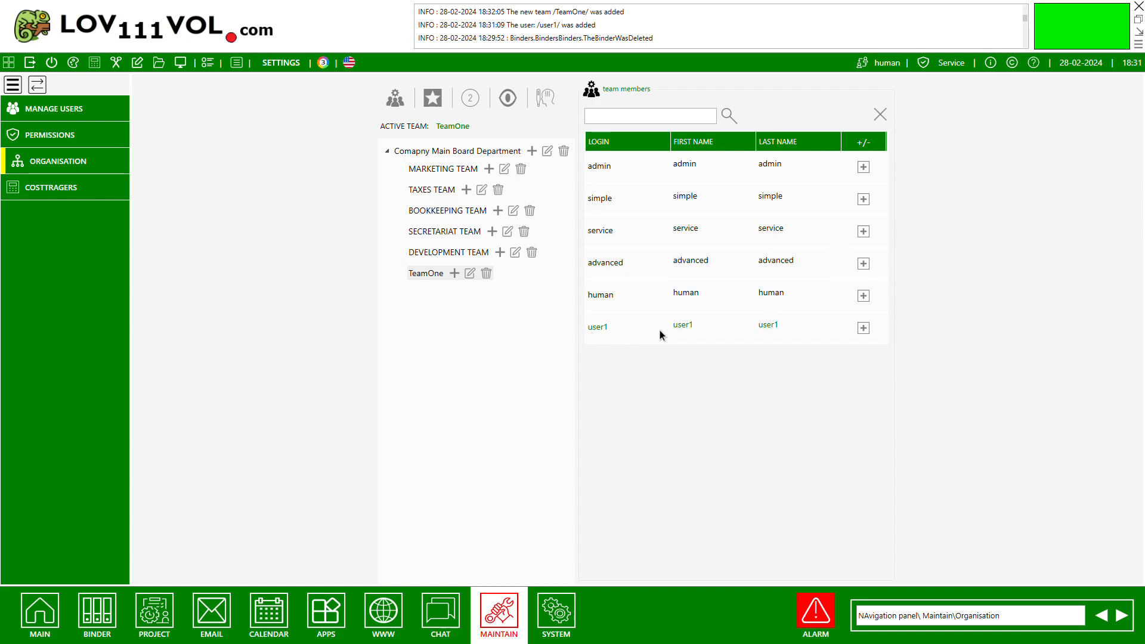
left_click(863, 328)
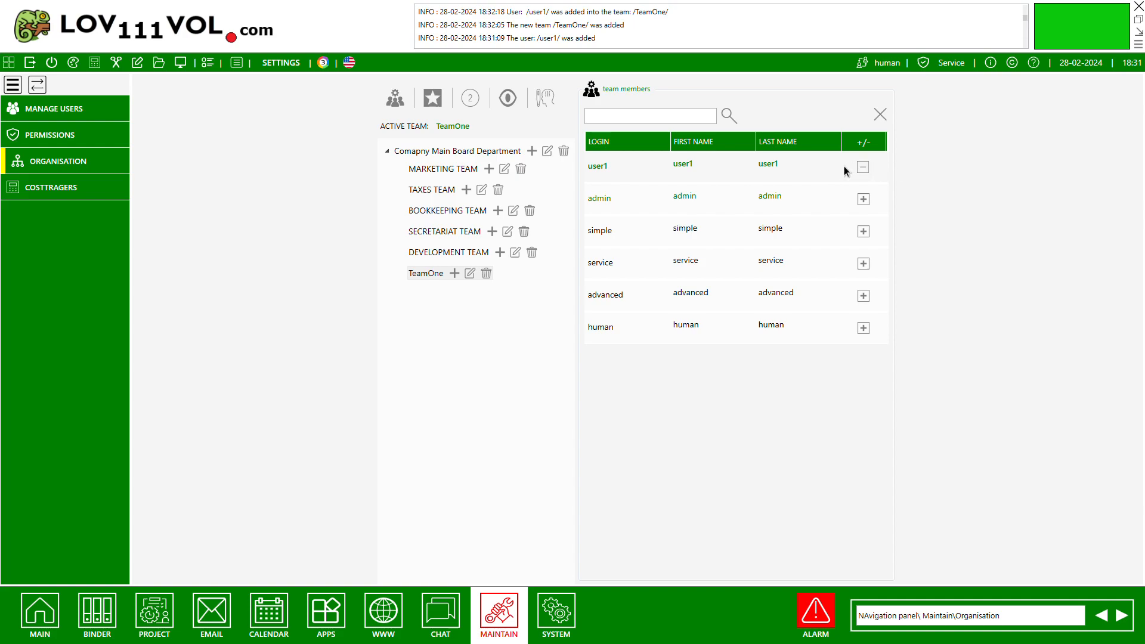
left_click(863, 200)
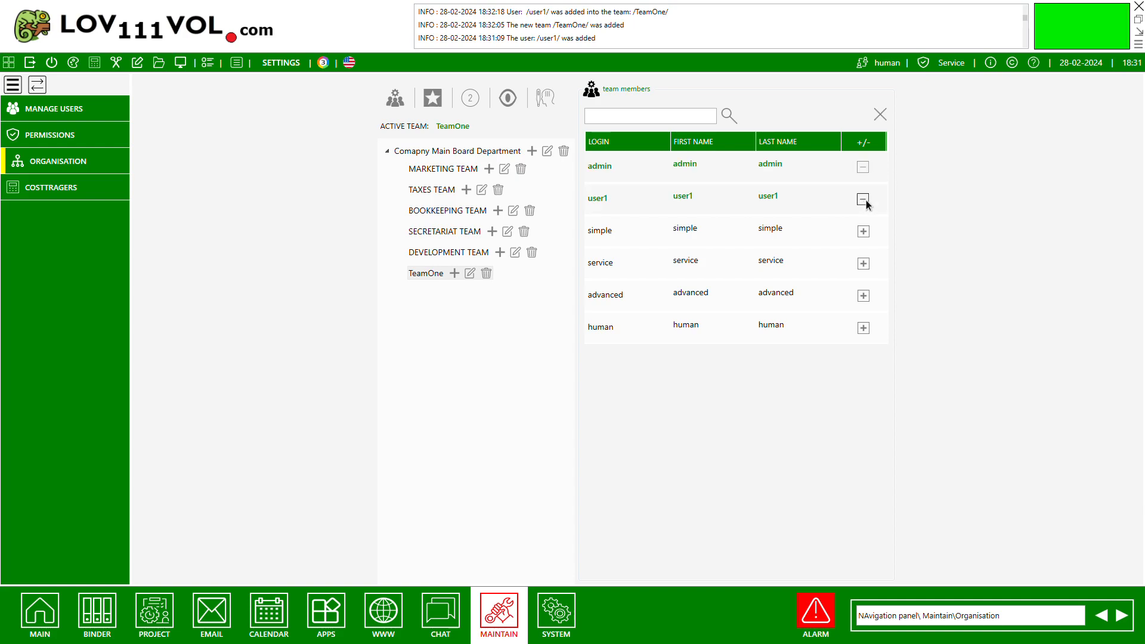
left_click(863, 231)
left_click(864, 329)
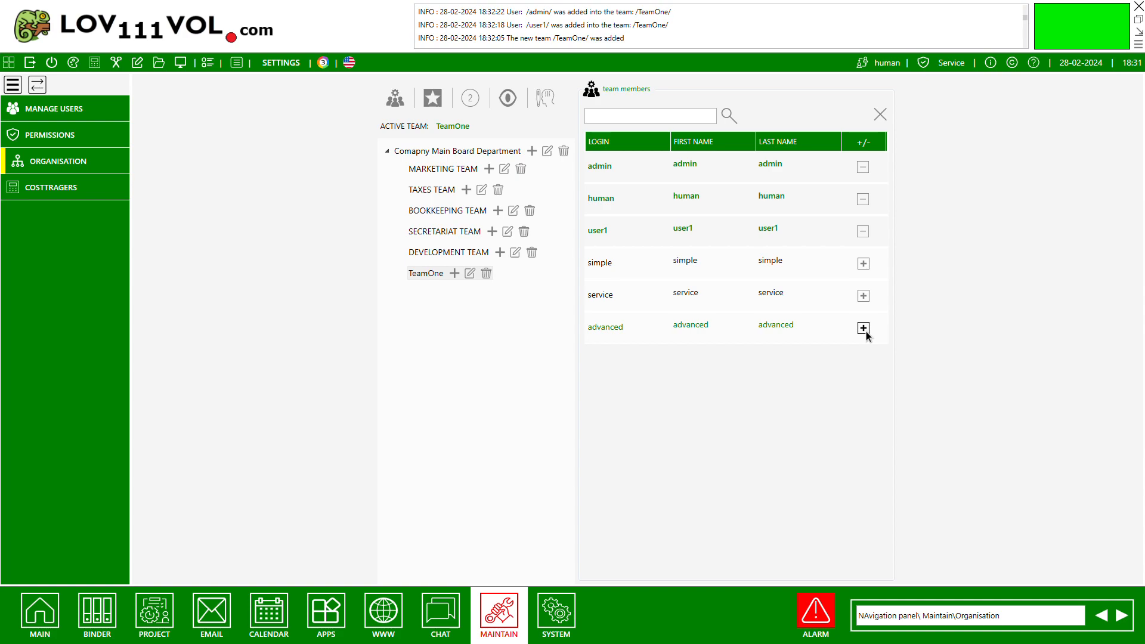
left_click(860, 266)
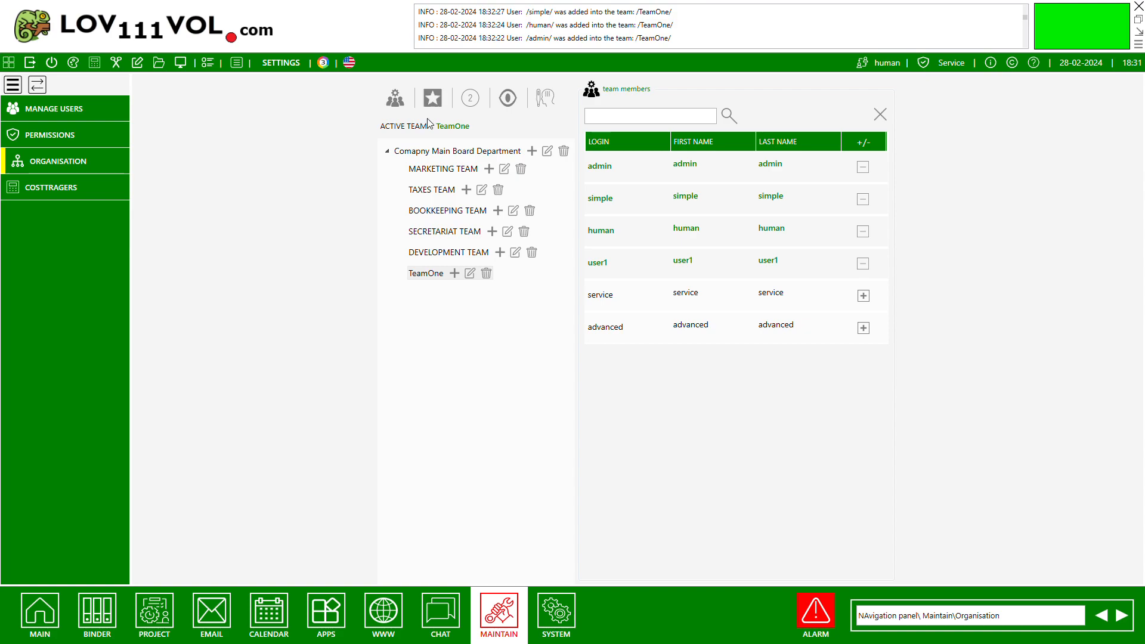
Assign human as team leader and user1 as team deputy of TeamOne.
left_click(433, 98)
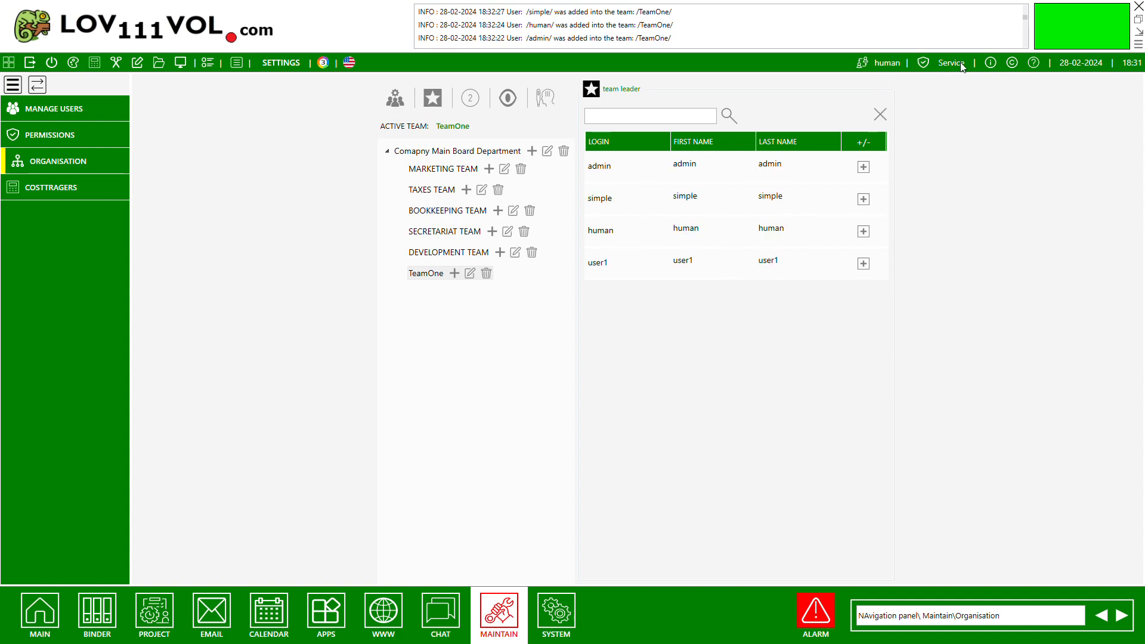
left_click(864, 231)
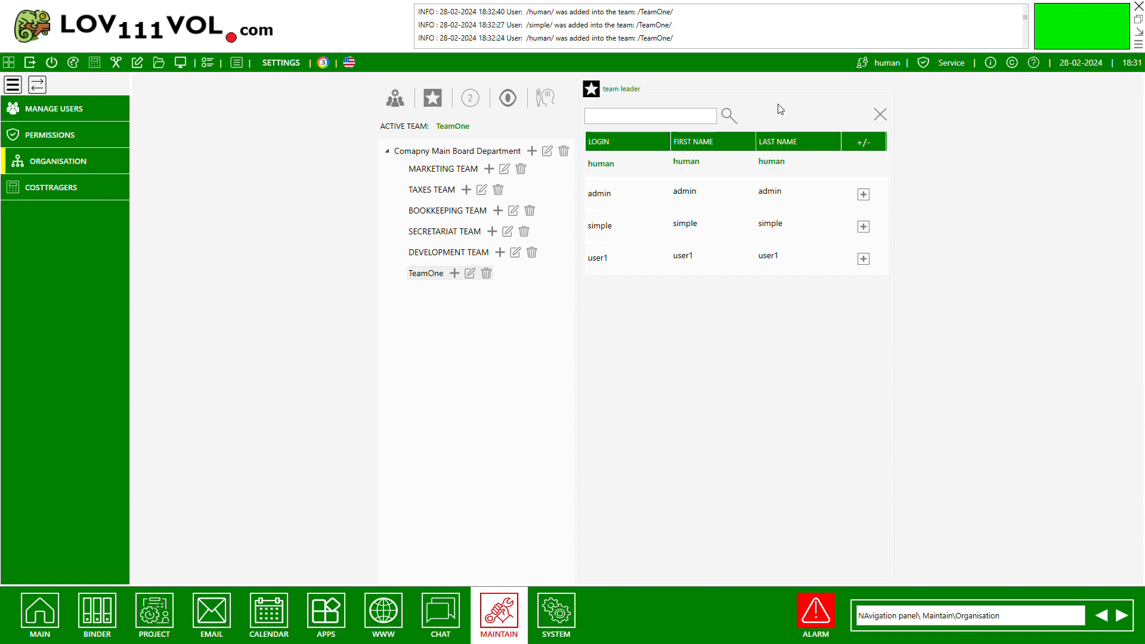
left_click(474, 99)
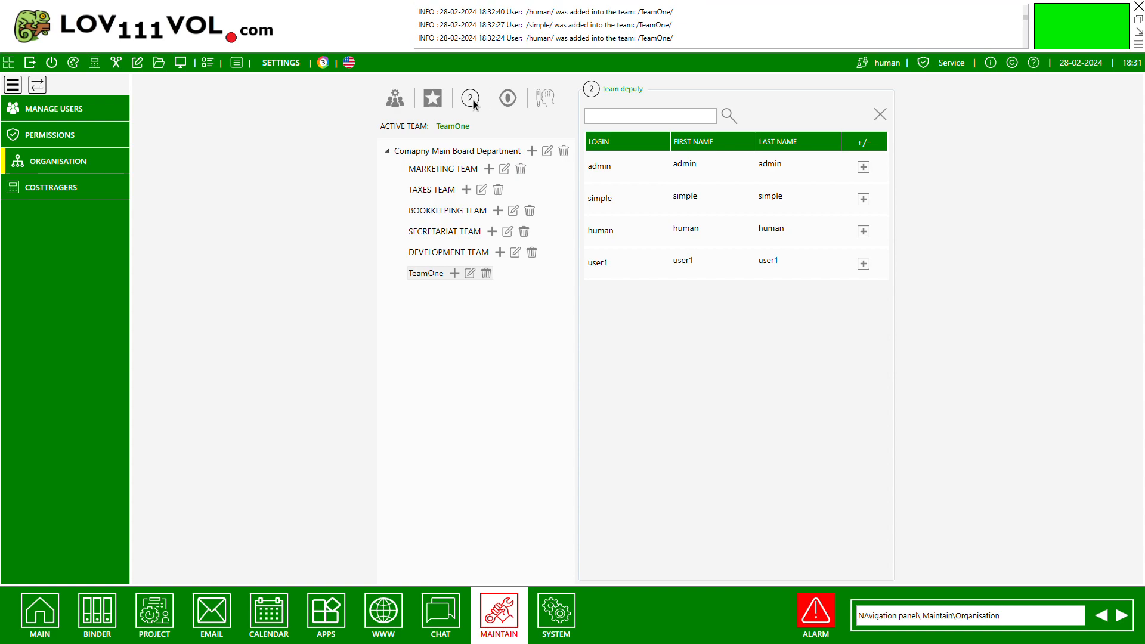
left_click(870, 267)
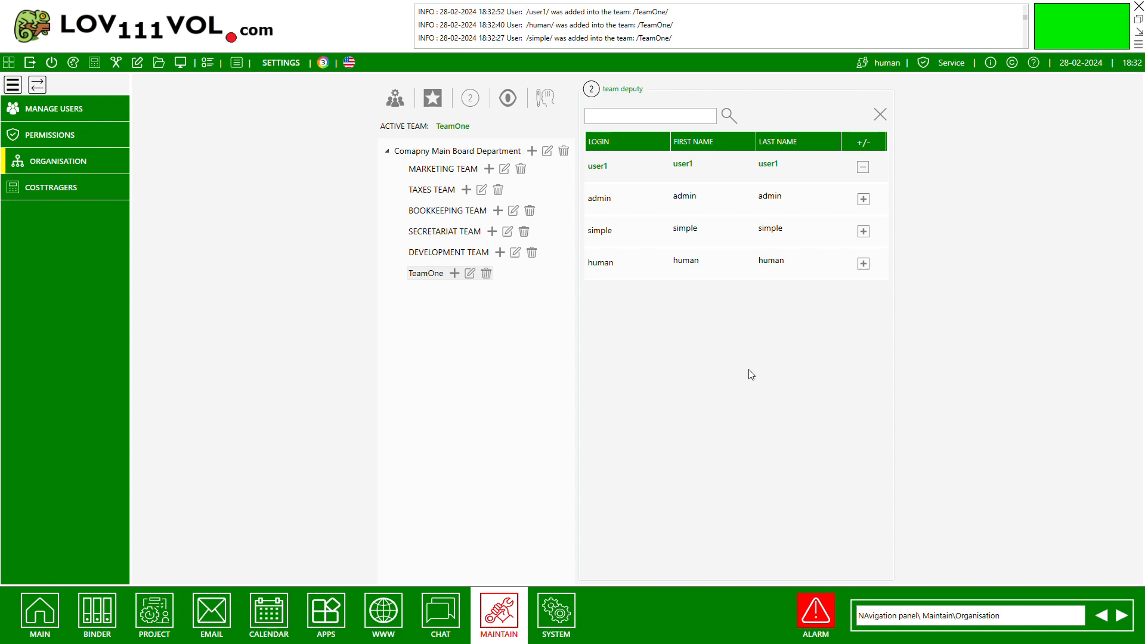
Examine the members of TeamOne and of the other teams in the main organisation overview.
left_click(38, 616)
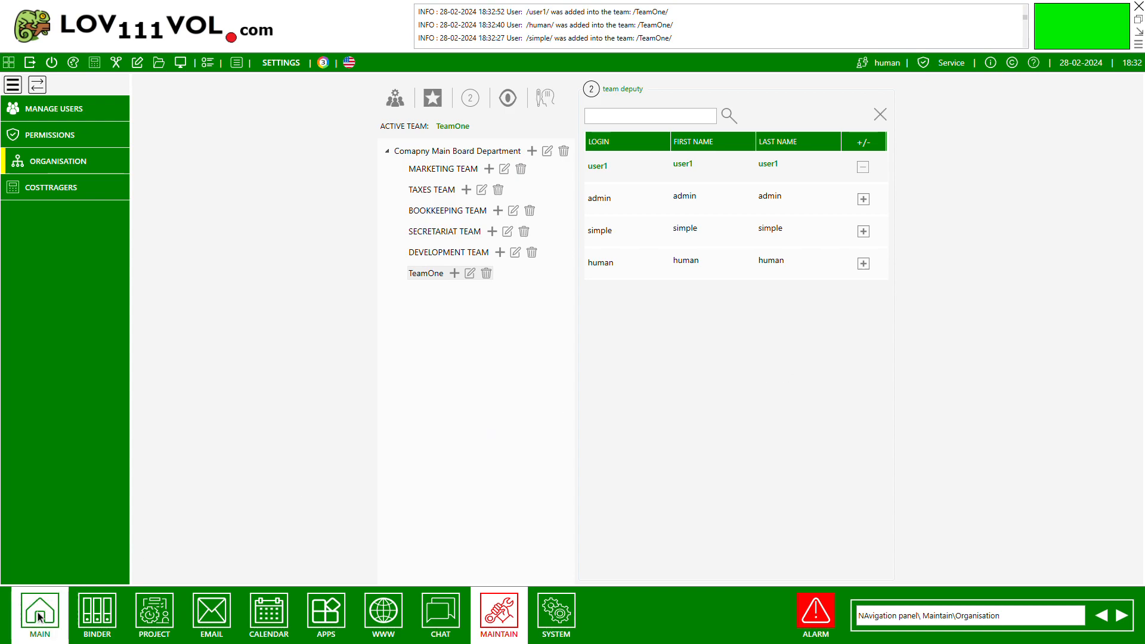
left_click(68, 138)
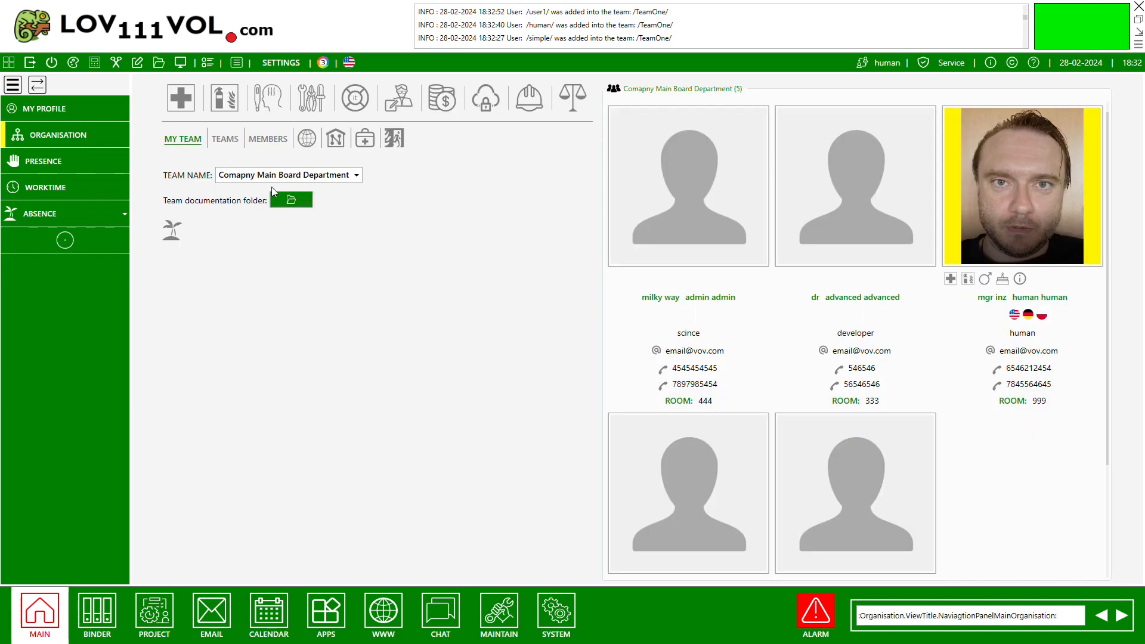
left_click(221, 141)
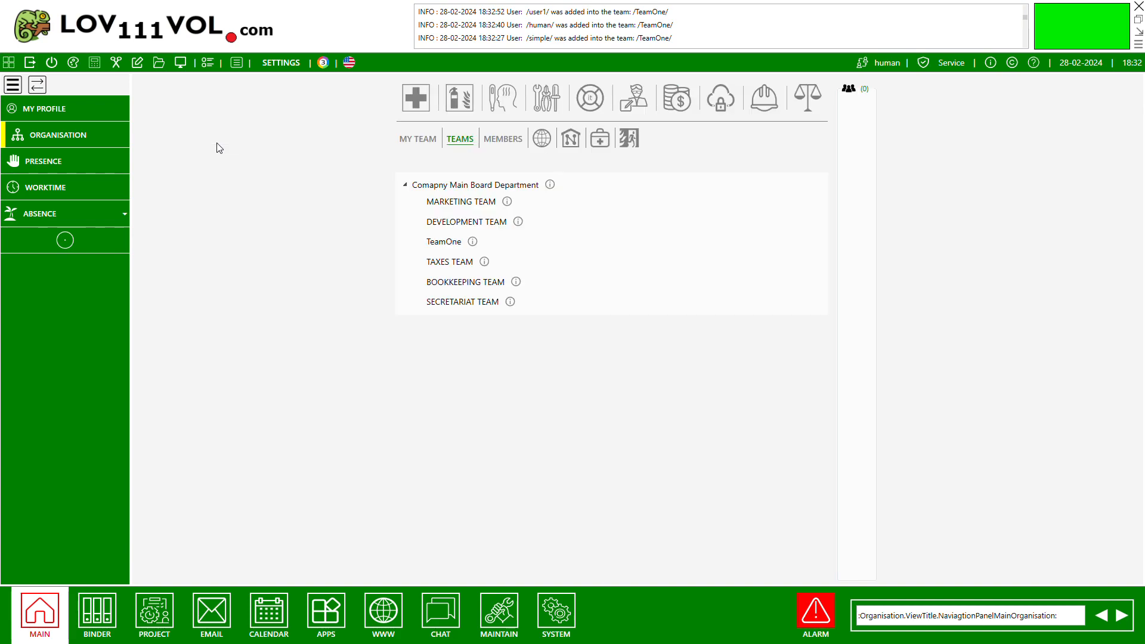
left_click(448, 245)
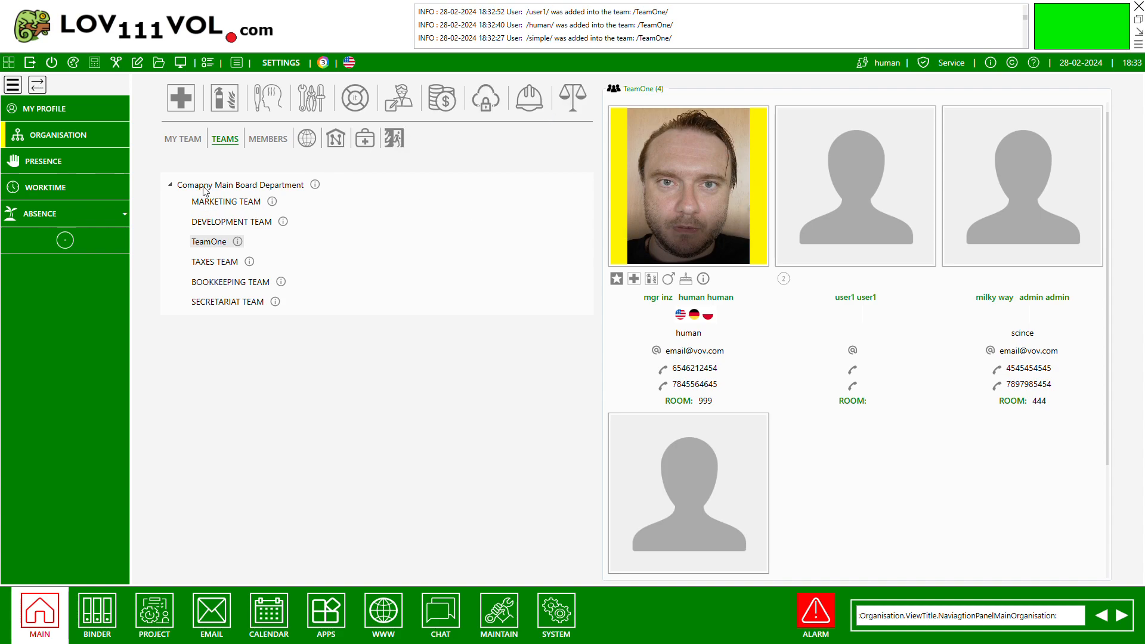
left_click(215, 203)
left_click(223, 224)
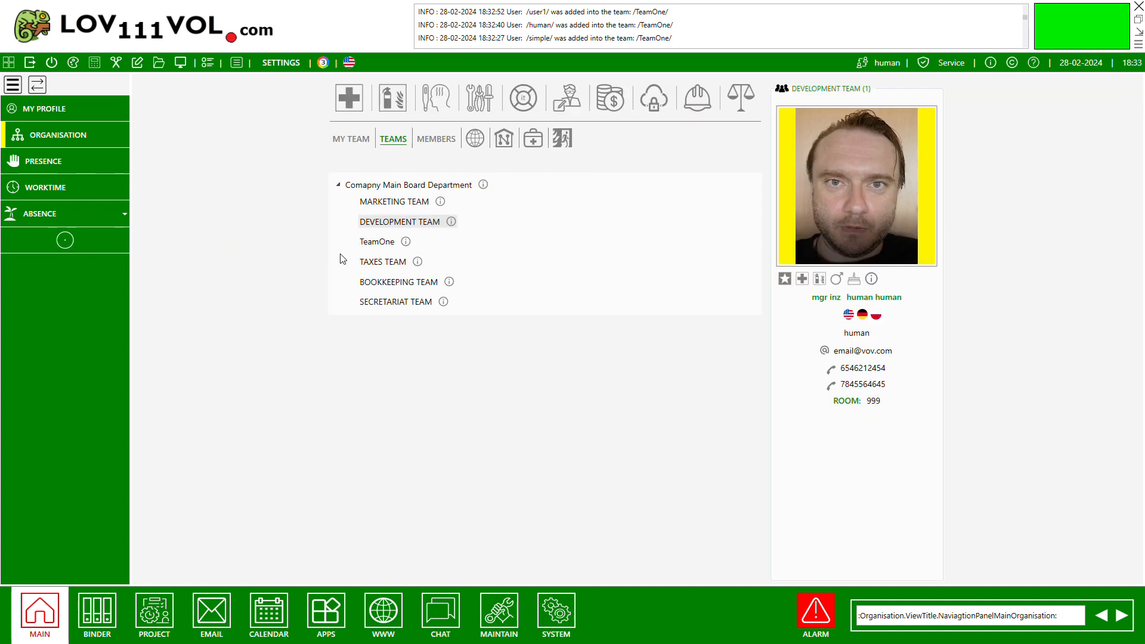
left_click(384, 266)
left_click(231, 282)
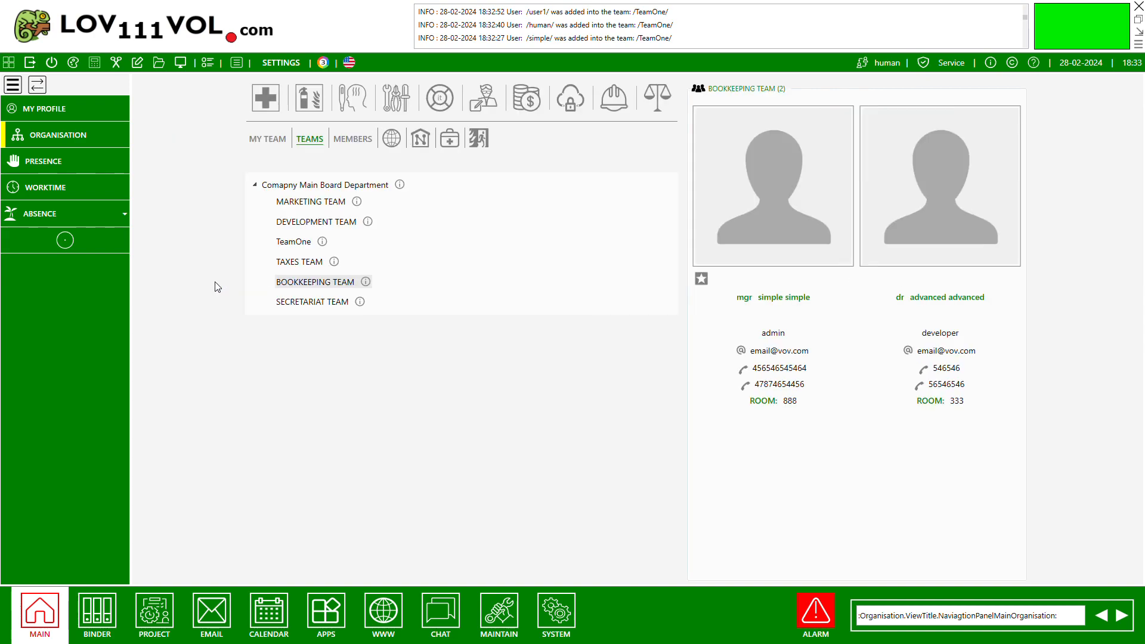
left_click(304, 302)
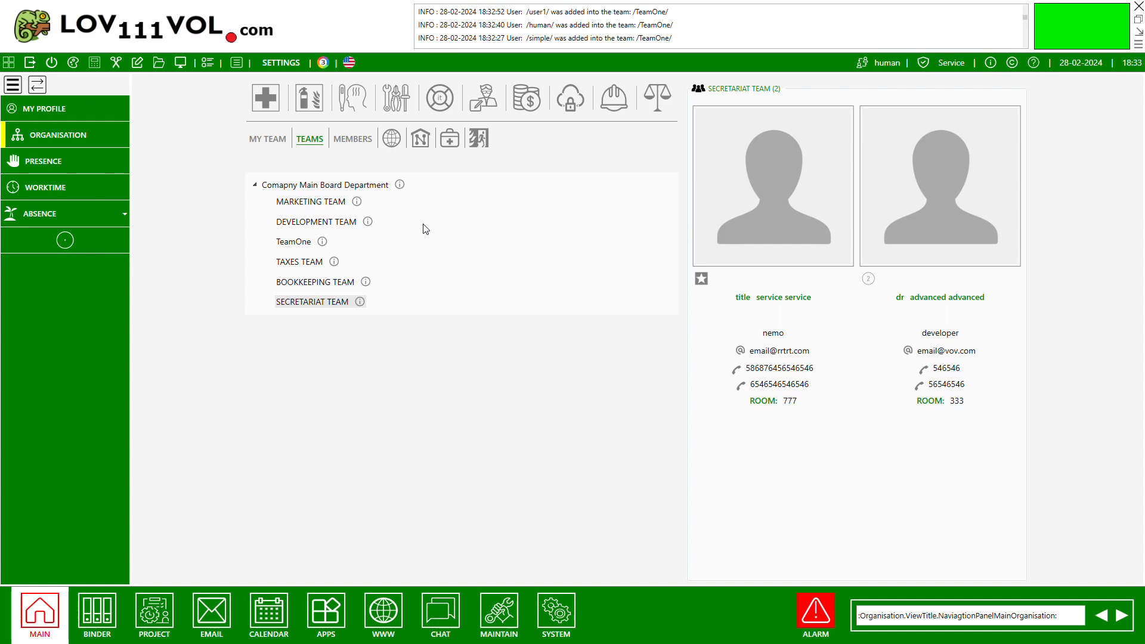
left_click(303, 203)
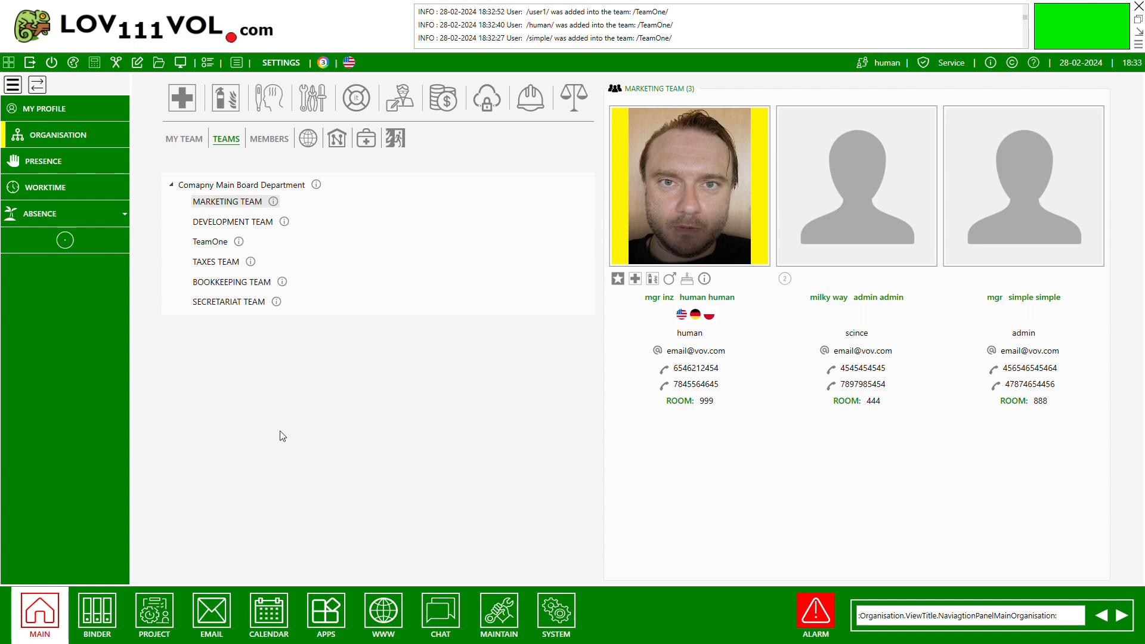
Start a new binder named DocumentBinderOne with index 111 and assign it to TeamOne.
left_click(109, 609)
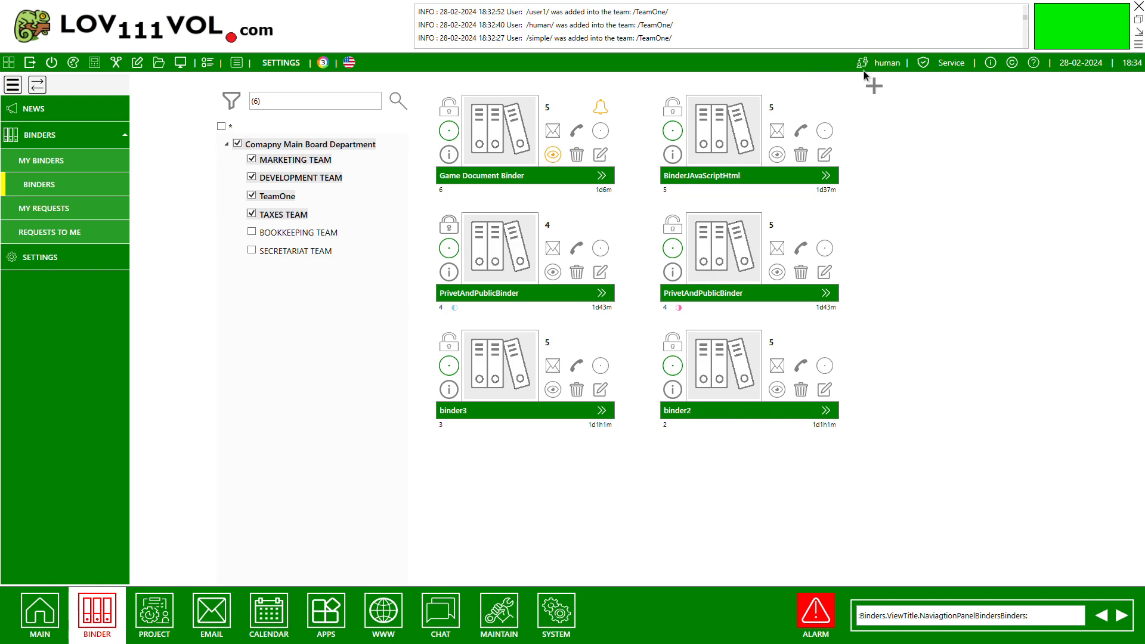
left_click(872, 87)
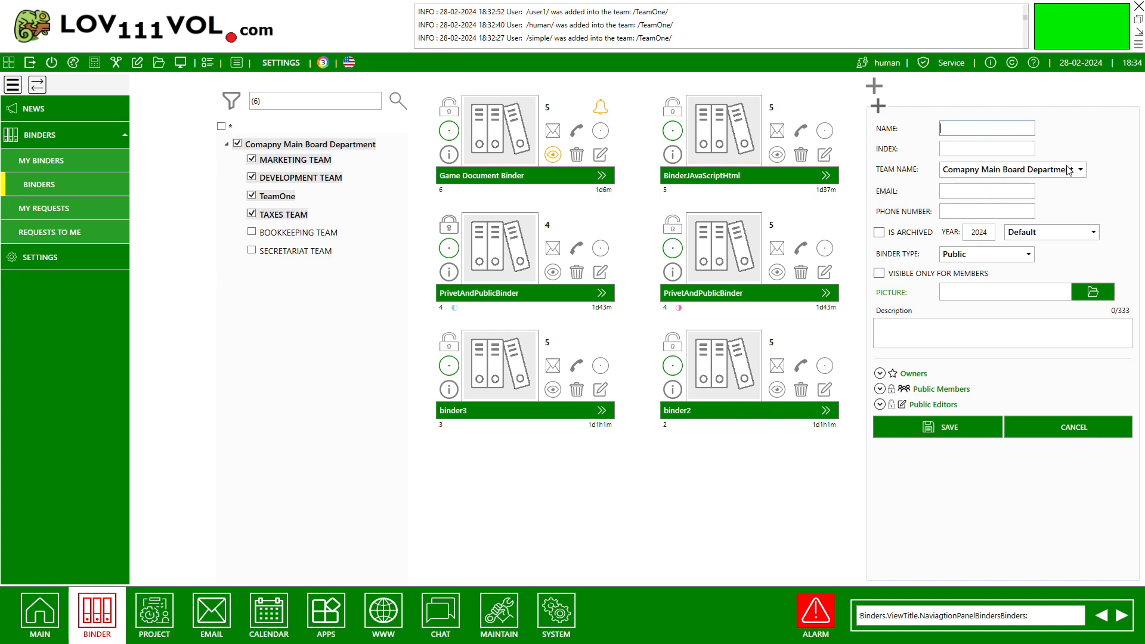
type("DocumentBinderOne")
left_click(1023, 147)
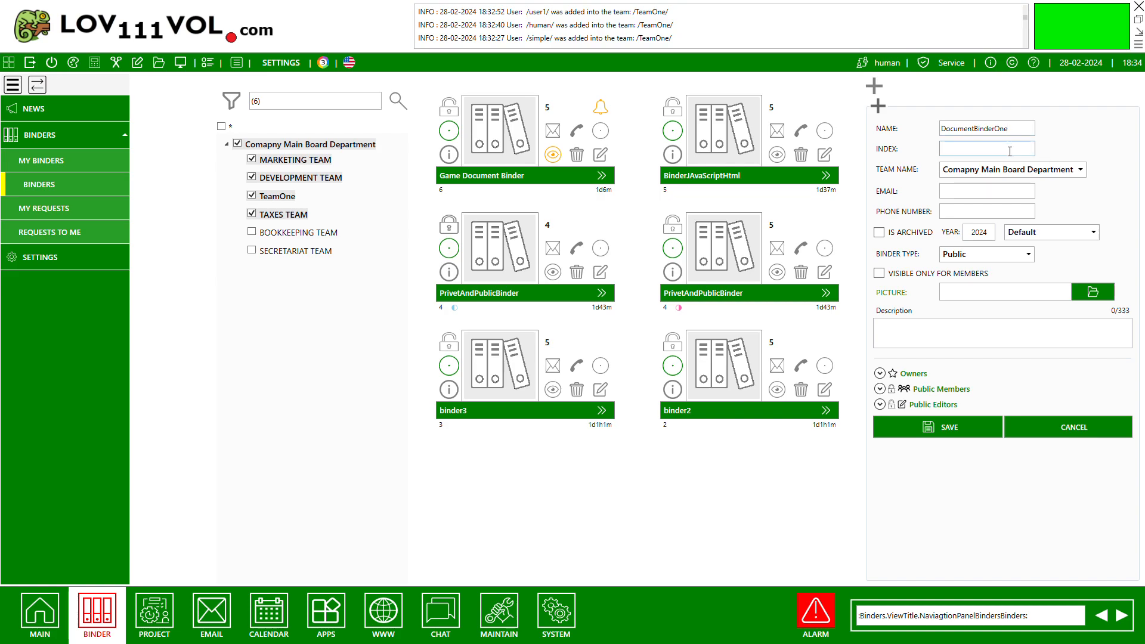
type("111")
left_click(983, 175)
left_click(967, 237)
Fill in the contact e-mail and phone number of the new binder.
left_click(972, 199)
type("email")
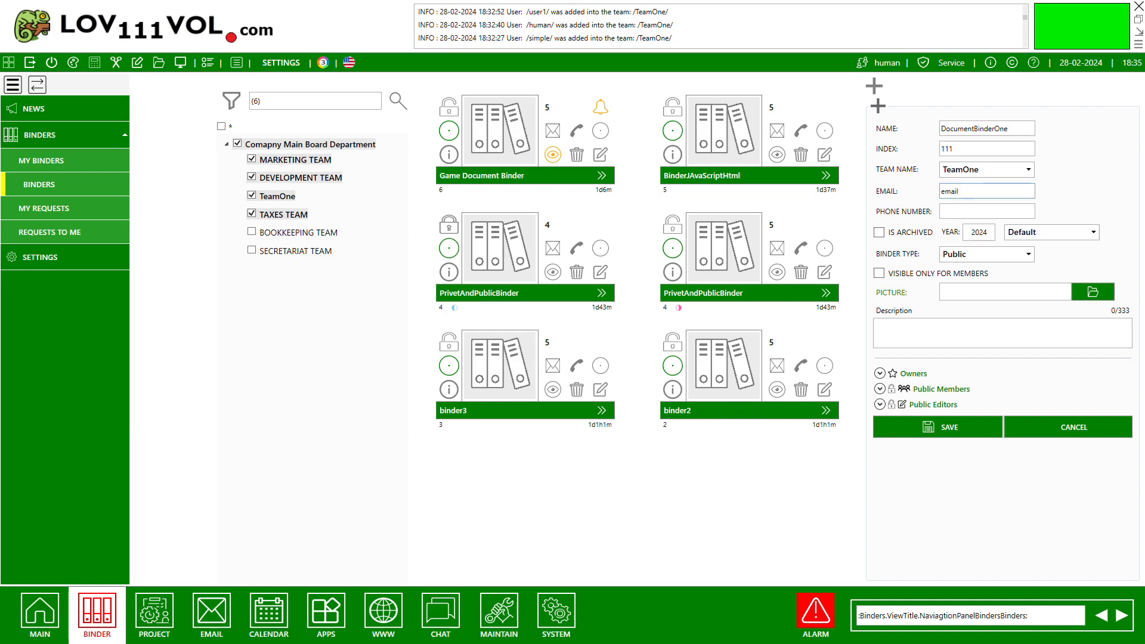
type("@example.com")
left_click(962, 212)
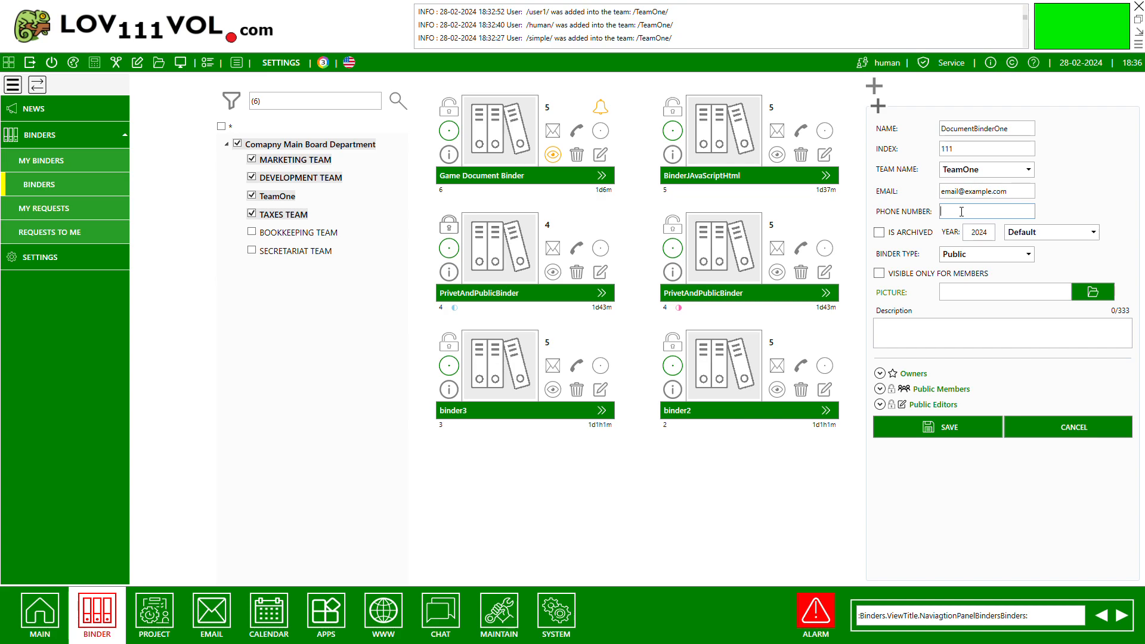
type("123456954")
Set LogoKermit.png as the binder's picture and review its public members list.
left_click(1096, 294)
double_click(411, 193)
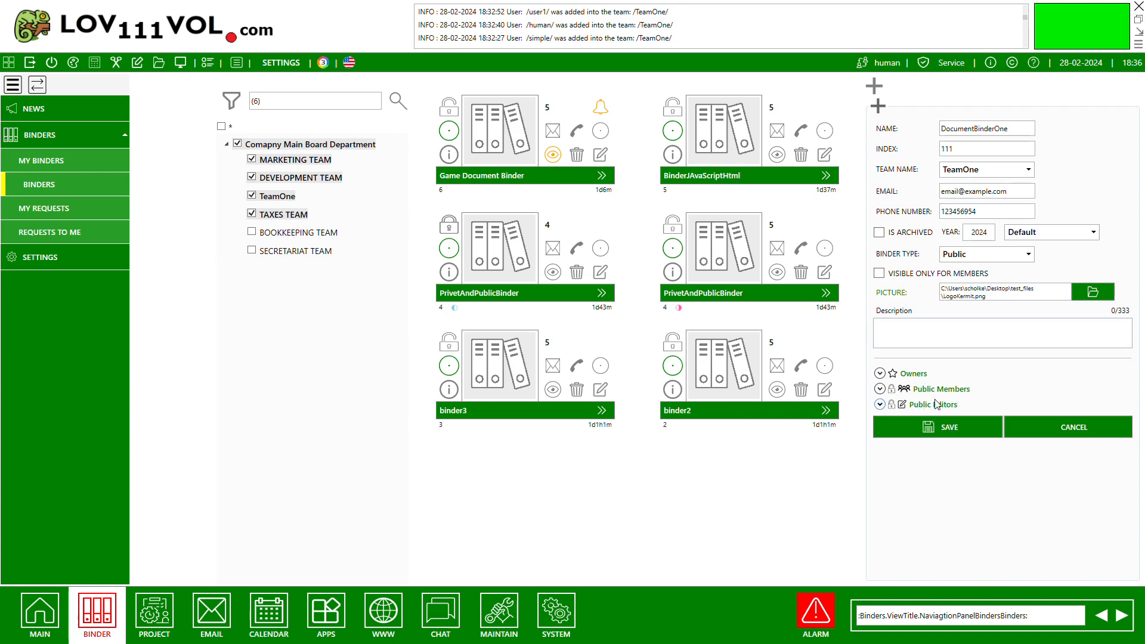
left_click(880, 390)
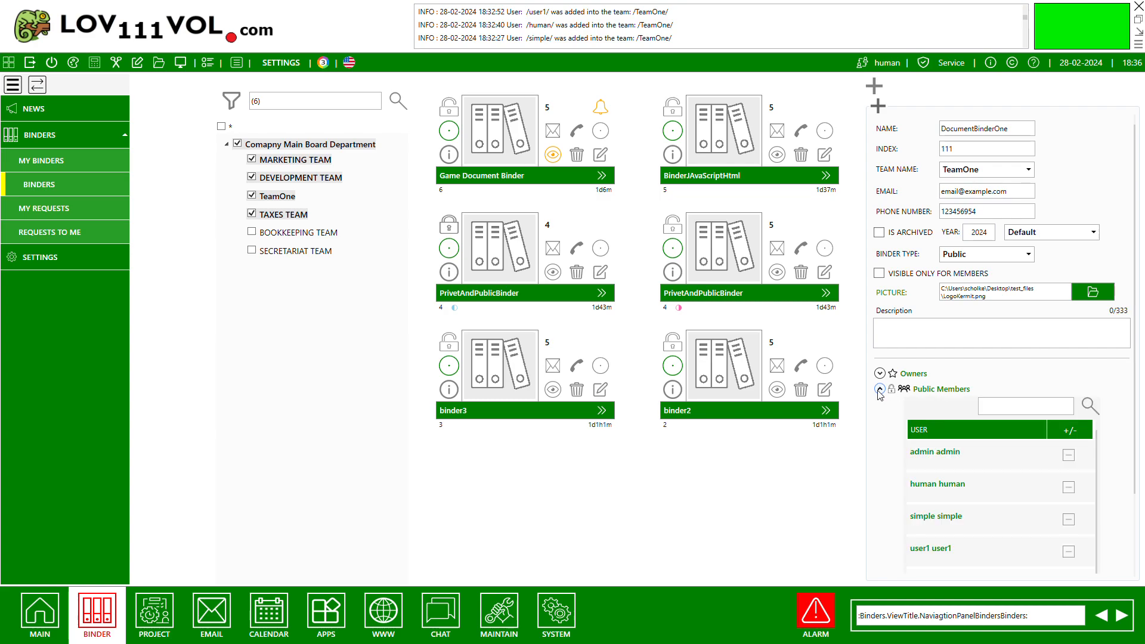
scroll(990, 471, "down", 1)
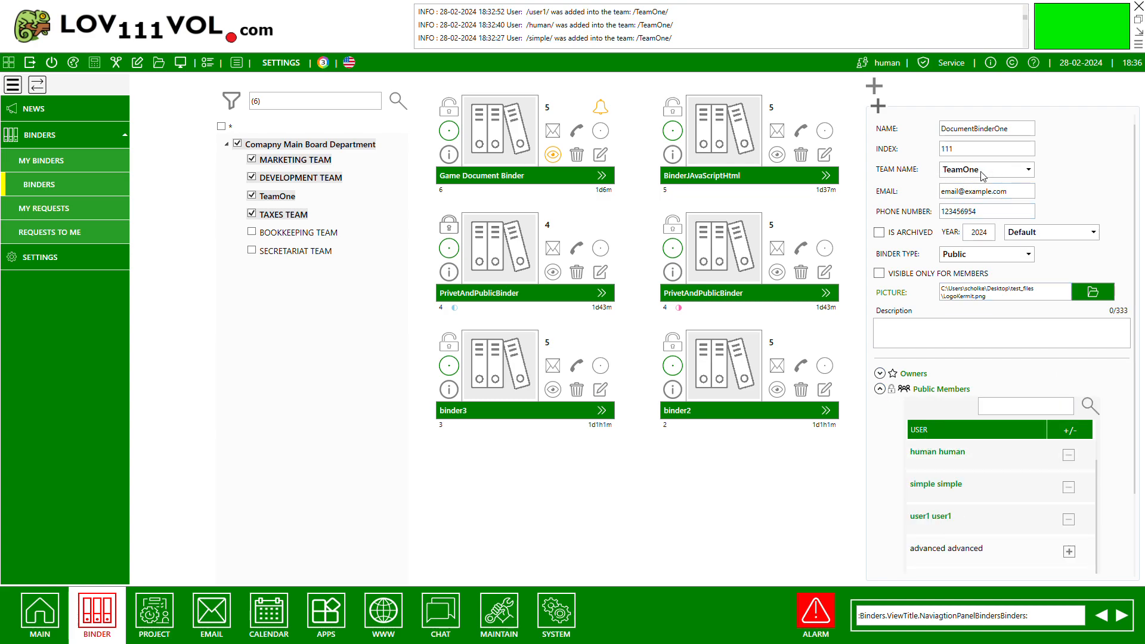
Check the new binder's public members, owners and public editors, and save the binder.
scroll(995, 477, "up", 1)
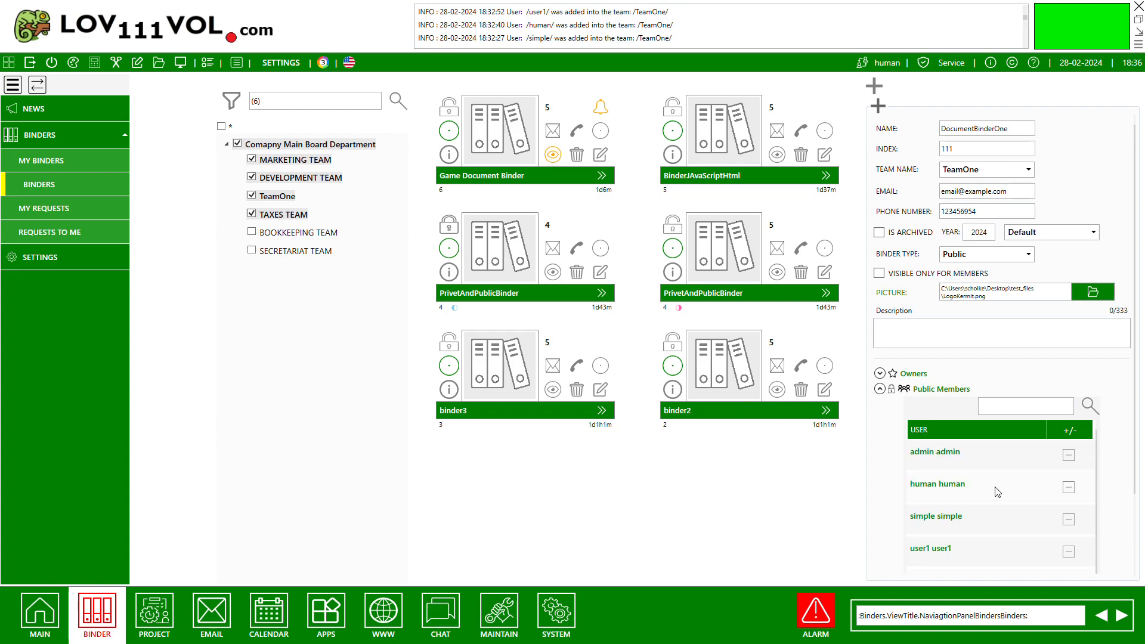
scroll(1114, 394, "down", 3)
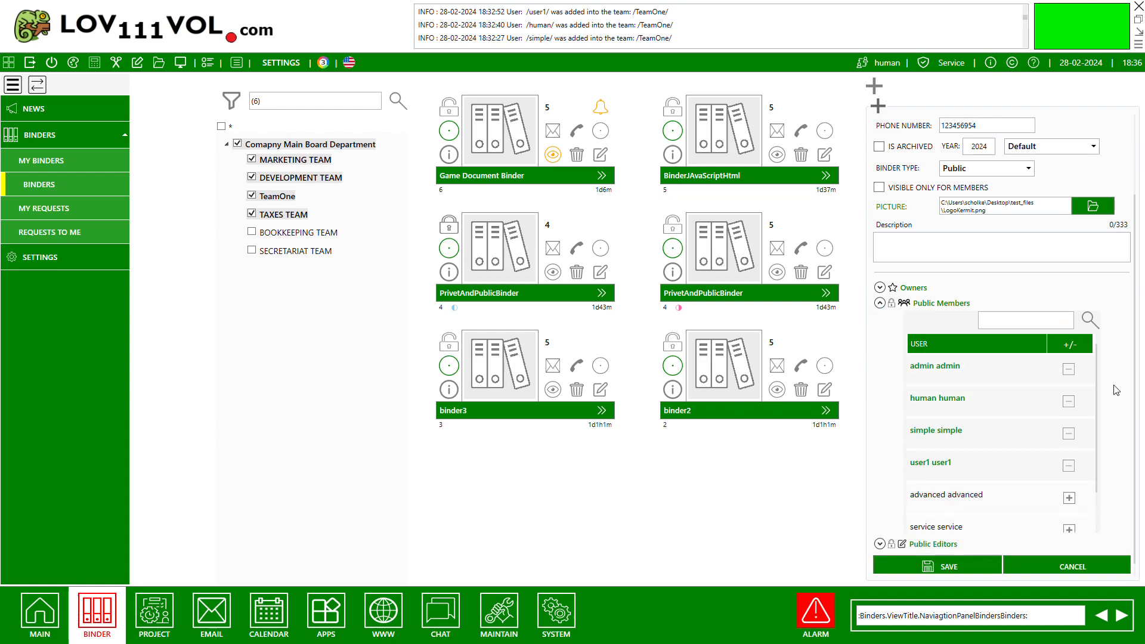
left_click(881, 288)
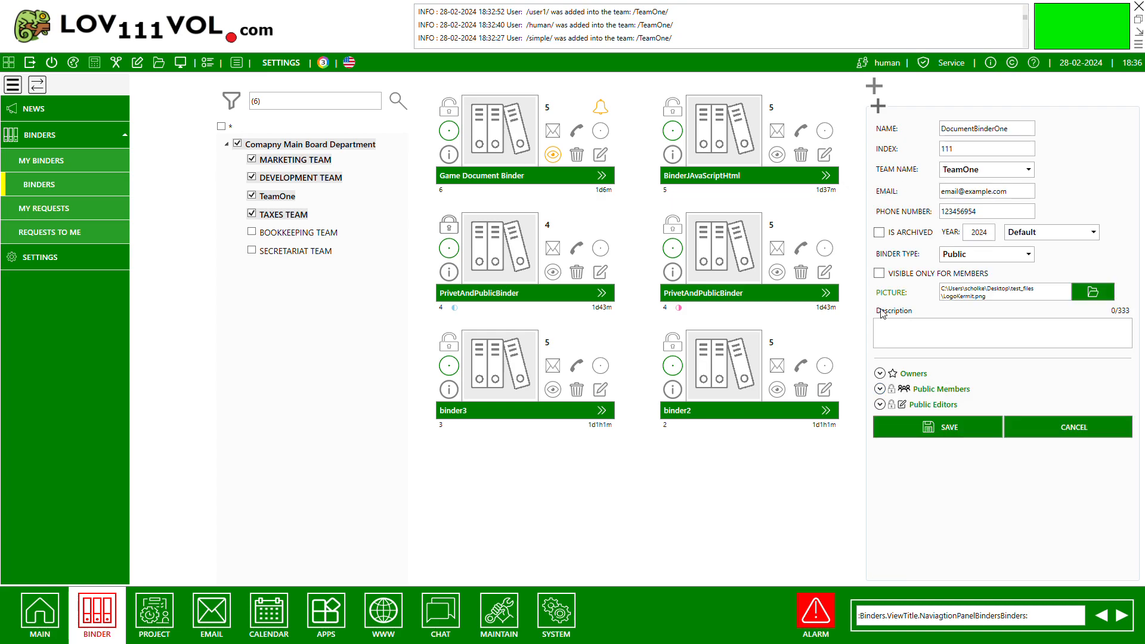
left_click(881, 374)
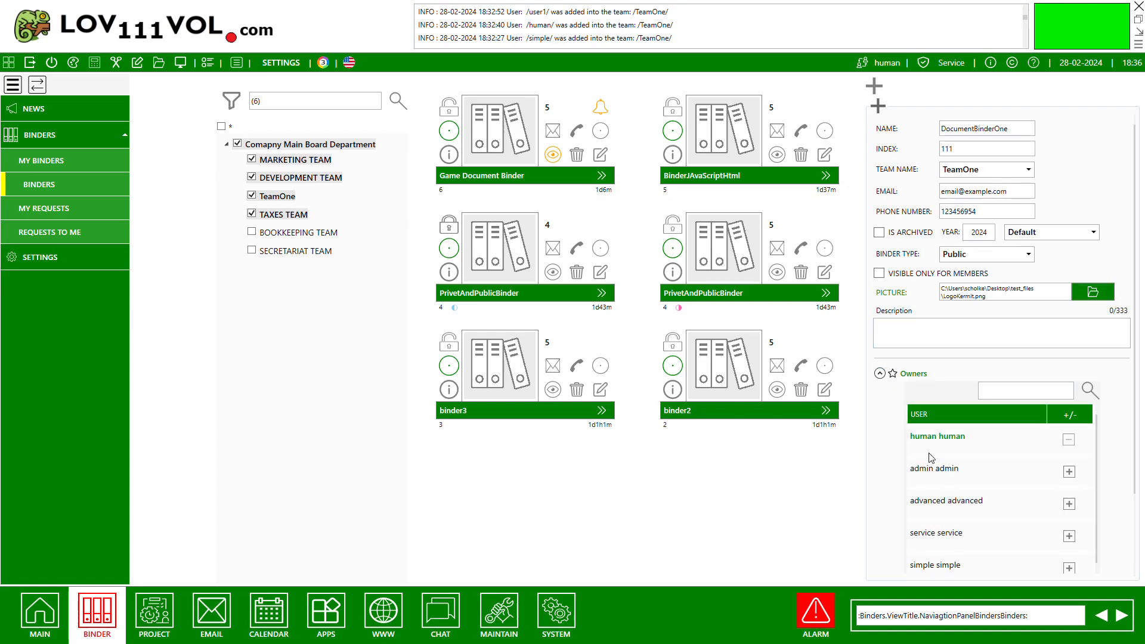
left_click(880, 374)
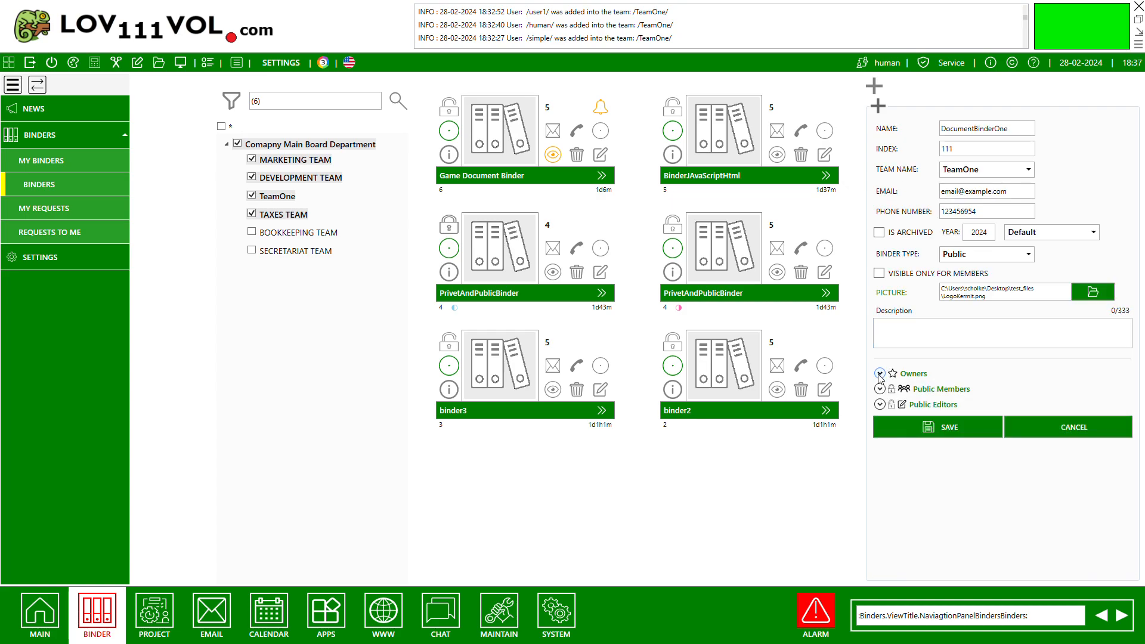
left_click(880, 404)
scroll(882, 413, "down", 1)
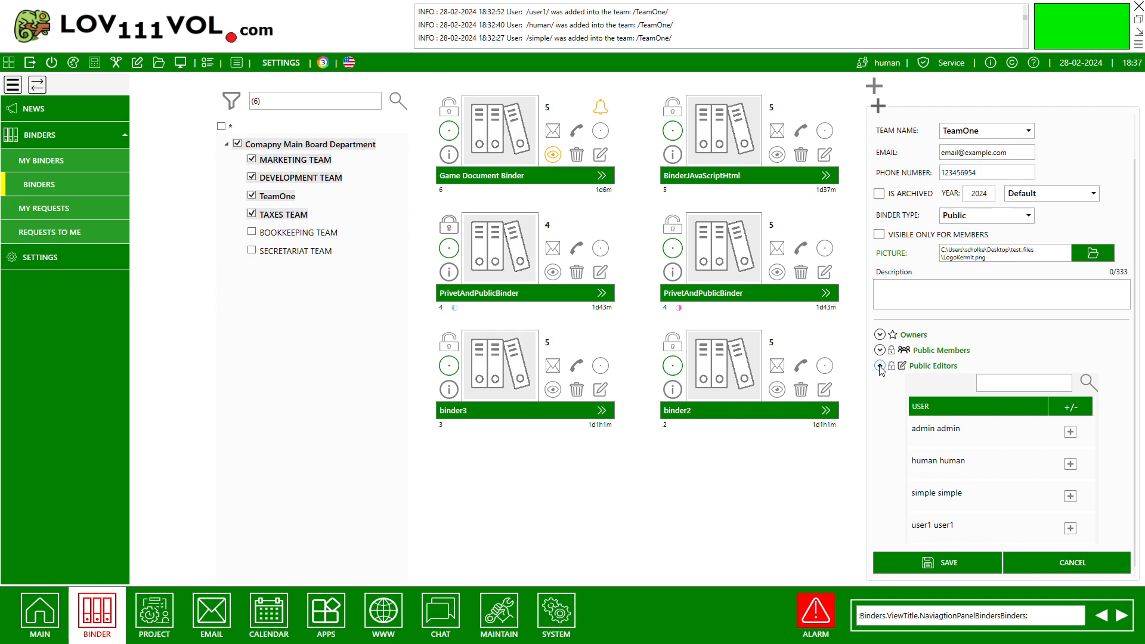
left_click(880, 366)
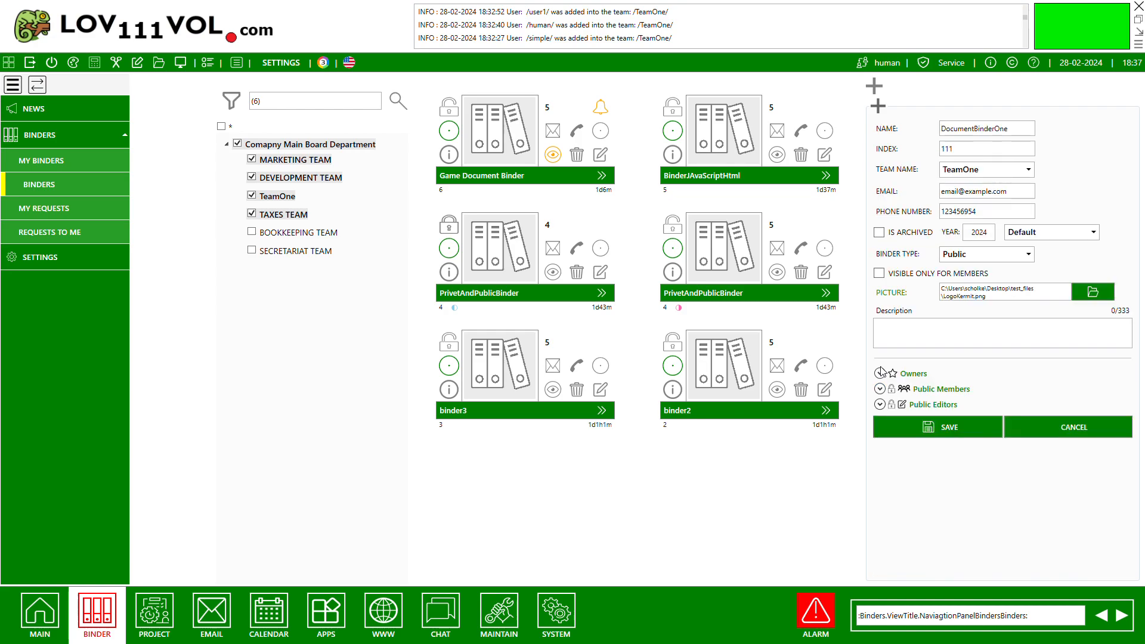
left_click(954, 429)
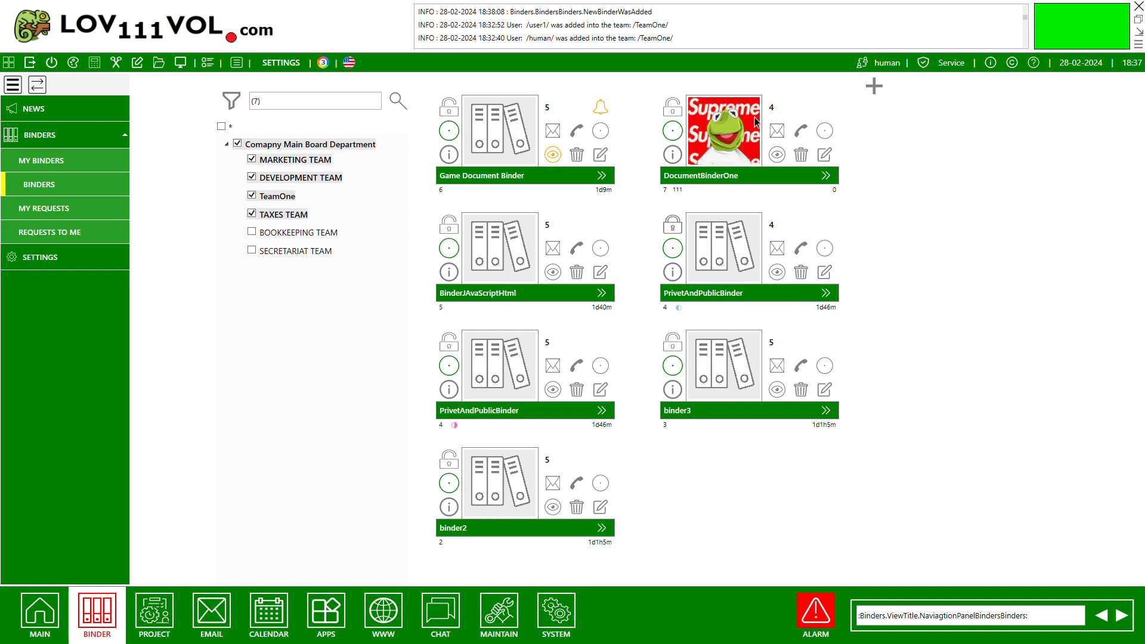
Change the colour of DocumentBinderOne from the default to gray and save the binder.
left_click(824, 155)
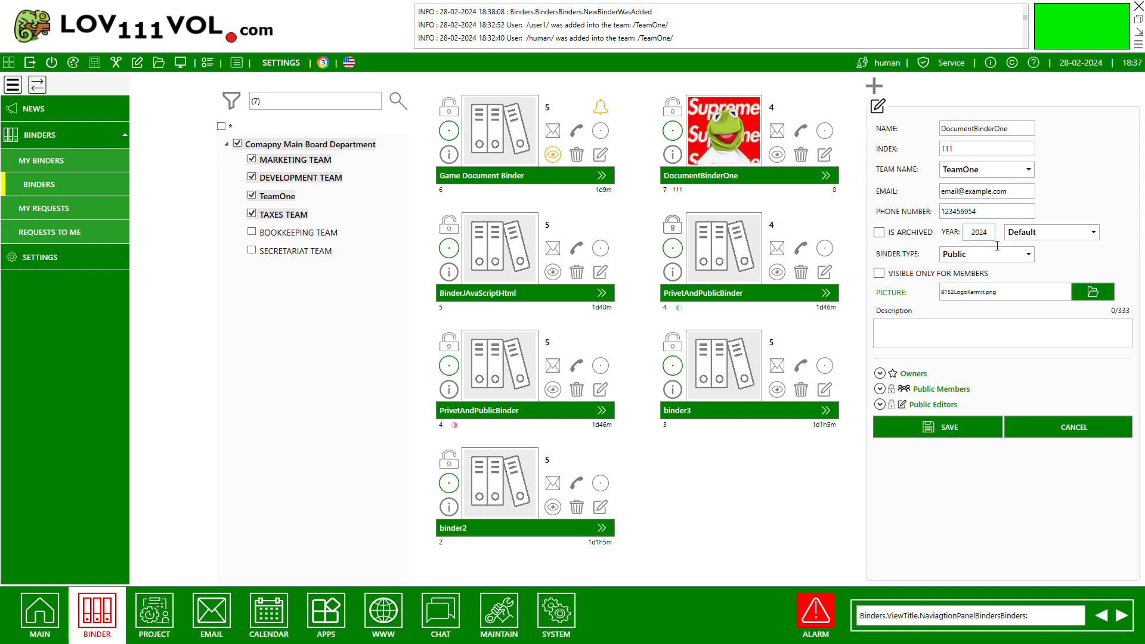
left_click(1021, 239)
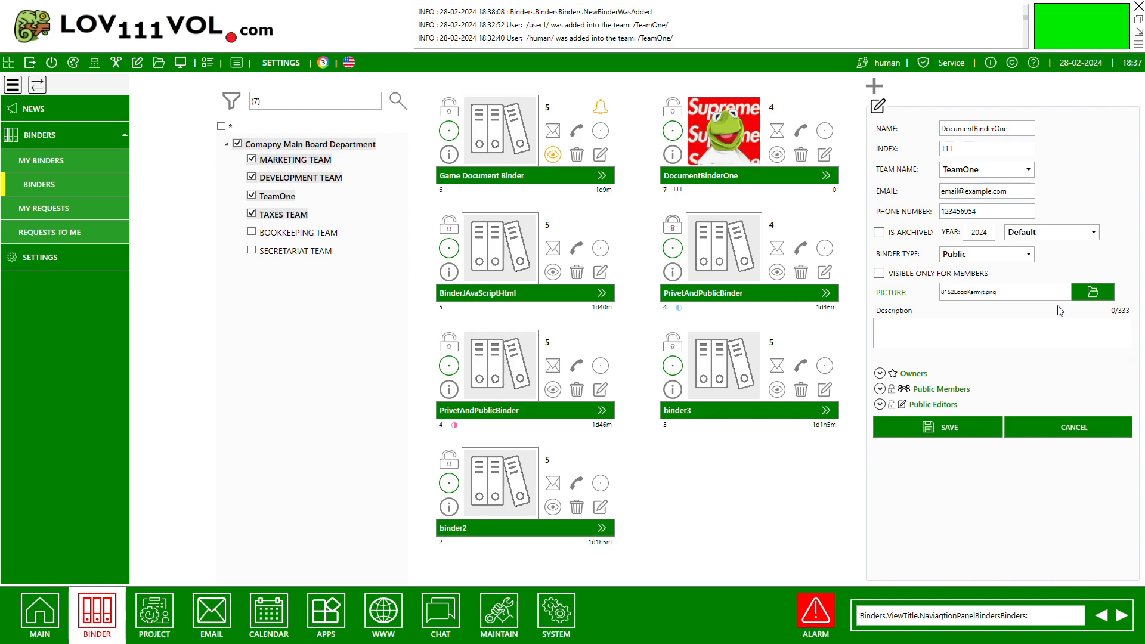
left_click(1047, 377)
left_click(943, 432)
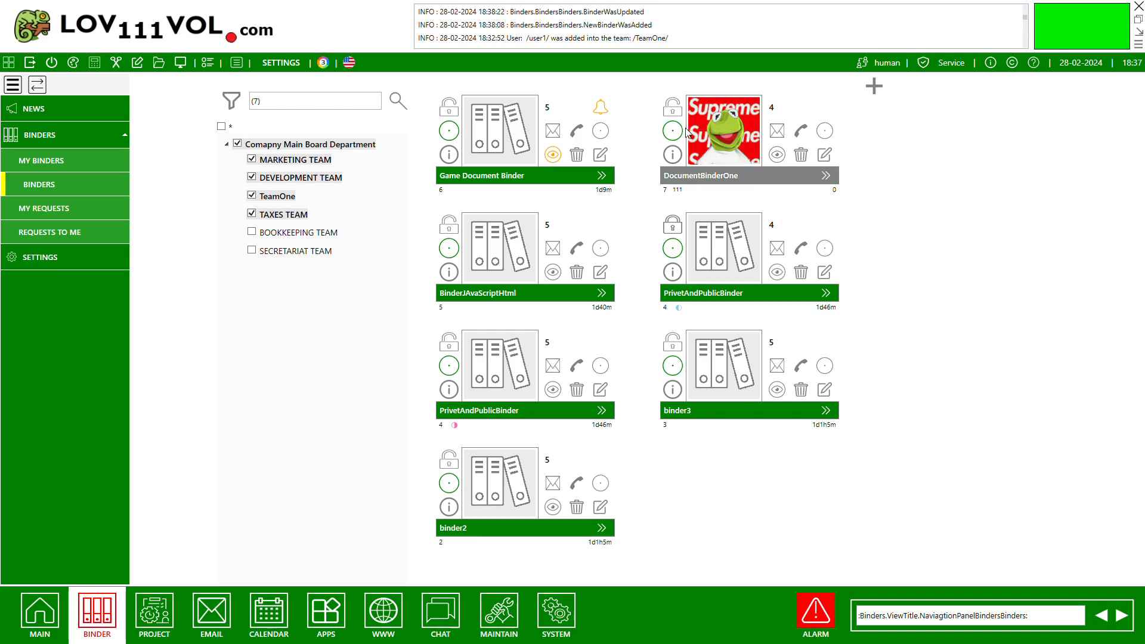
Open DocumentBinderOne, toggle its watch option and hide the binder's information card.
left_click(720, 138)
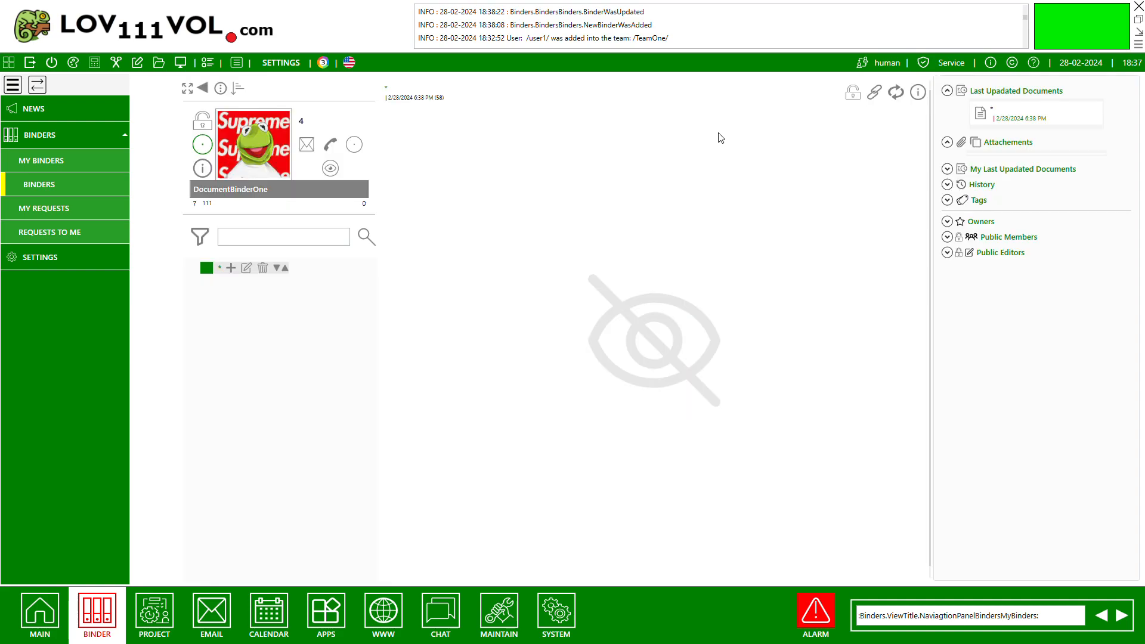
left_click(220, 90)
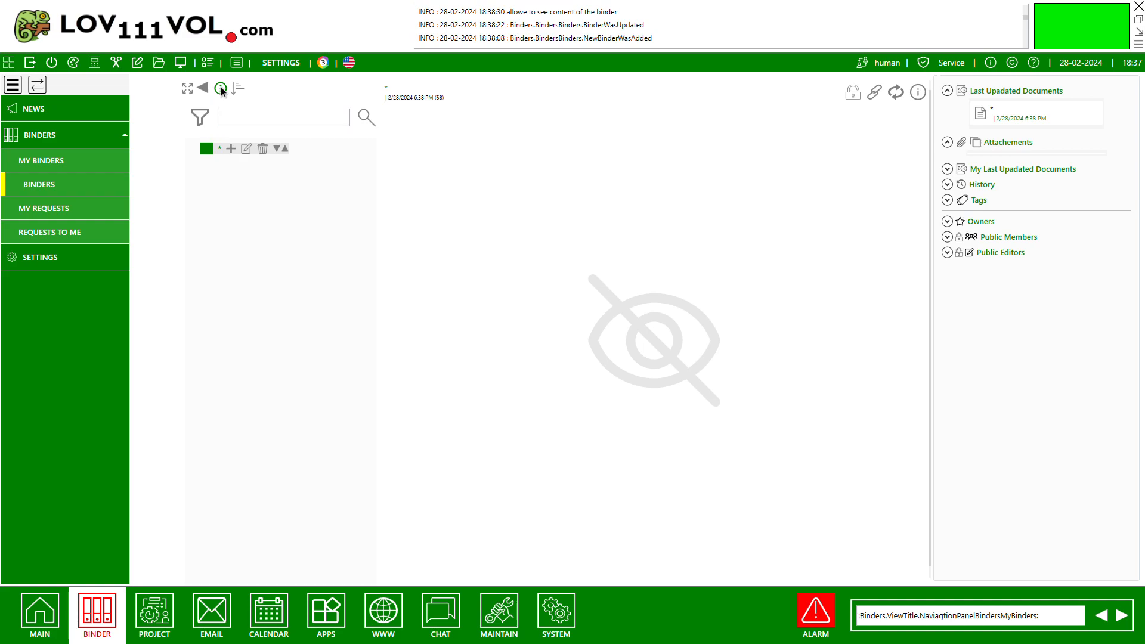
left_click(220, 90)
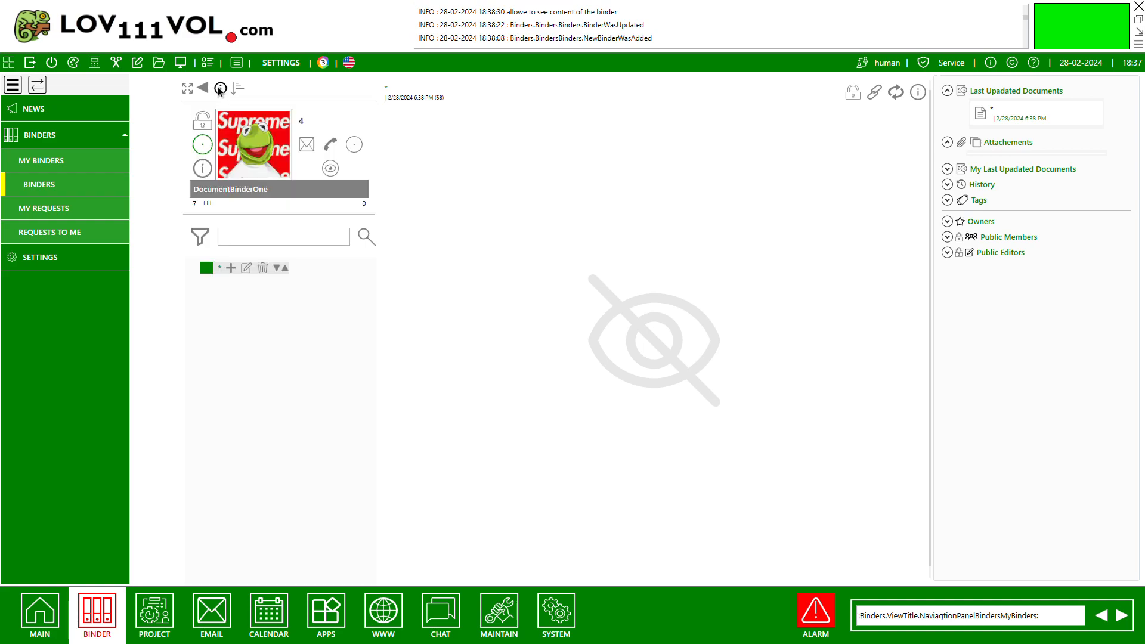
left_click(331, 170)
left_click(221, 88)
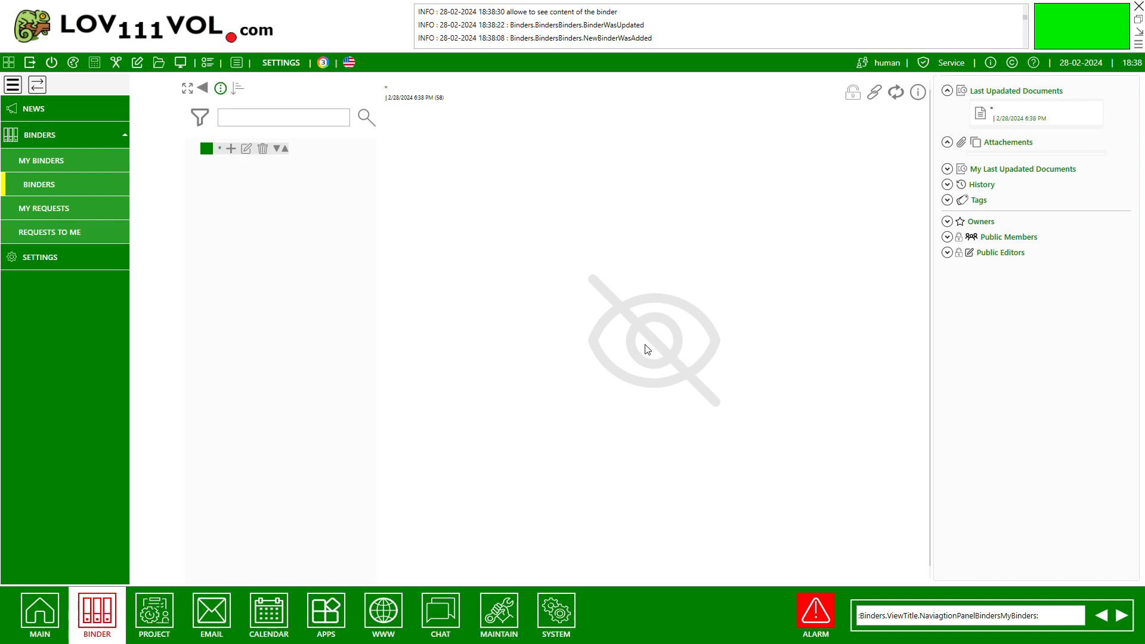
Create a document named Pictures with a bold font in the binder and attach Slide_0c.jpg to it.
left_click(231, 149)
left_click(493, 115)
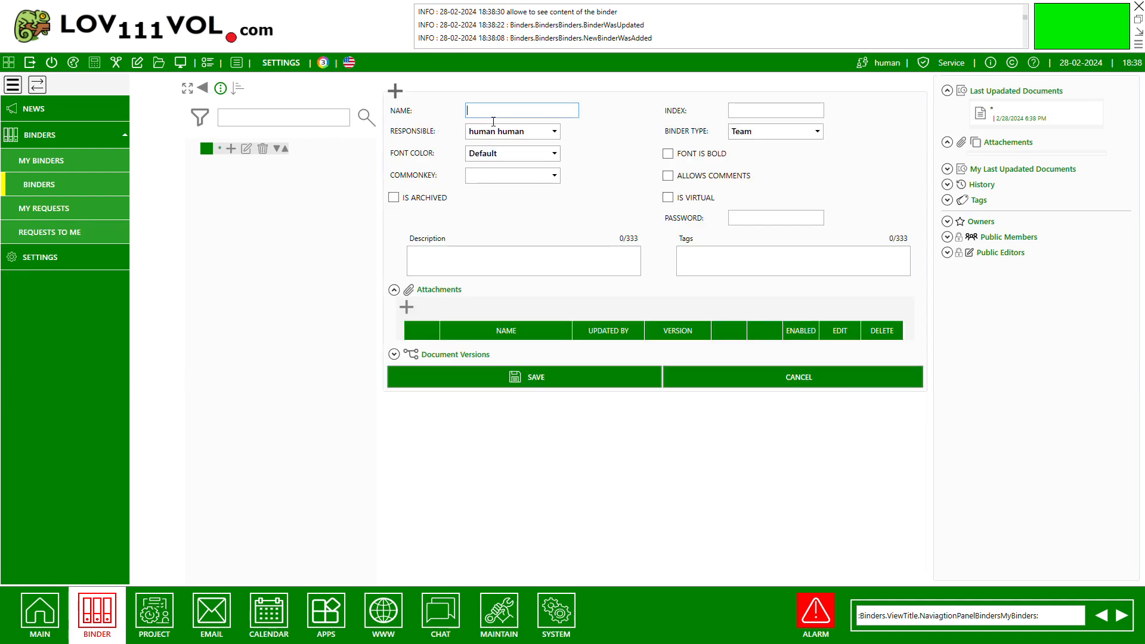
type("Pictures")
left_click(407, 309)
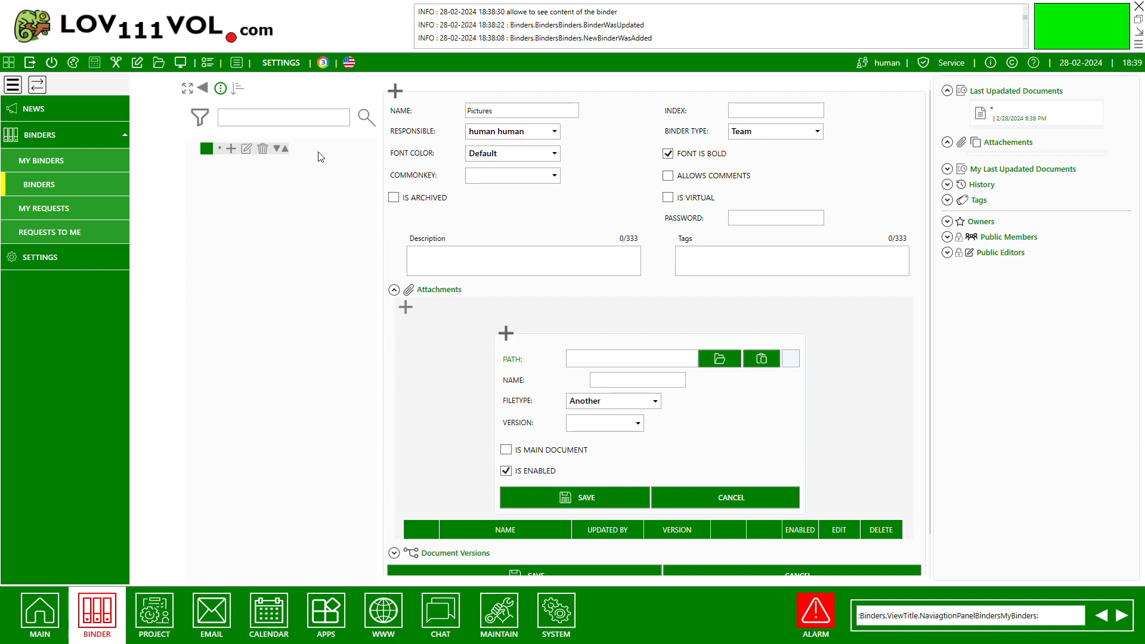
double_click(555, 308)
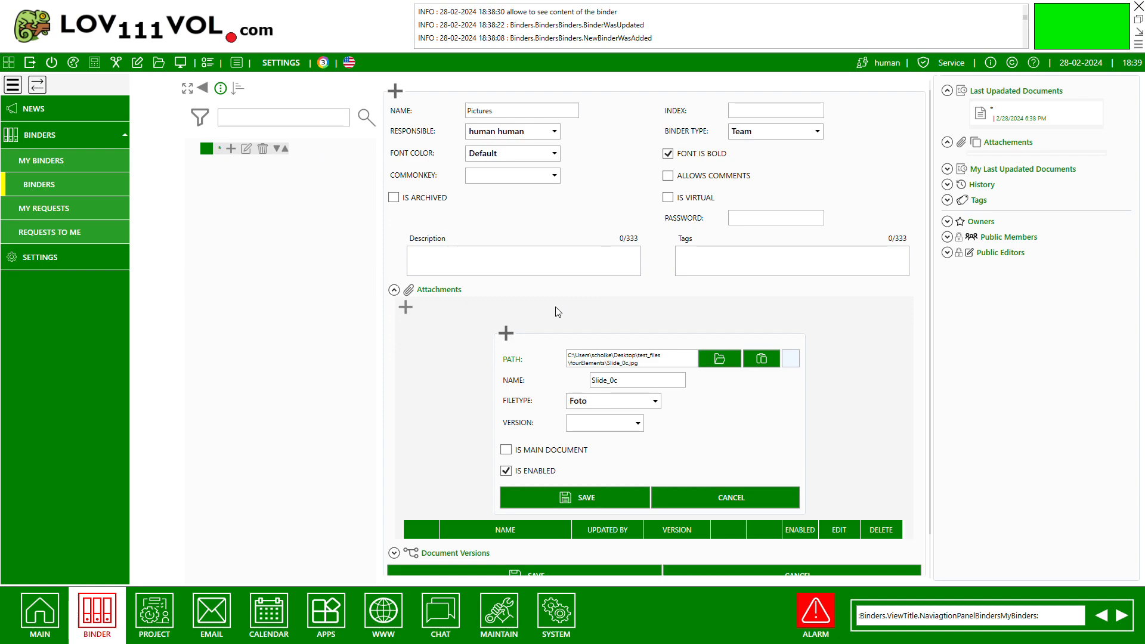
left_click(541, 497)
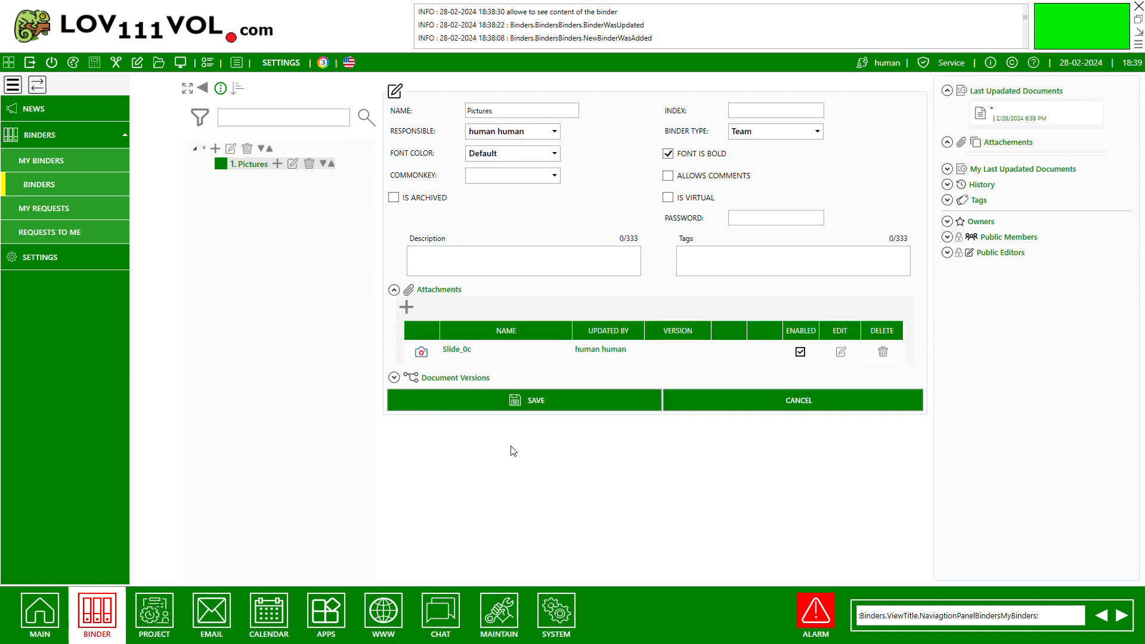
Add Slide_1 and Slide_2 from the fourElements folder as attachments to the Pictures document.
left_click(411, 305)
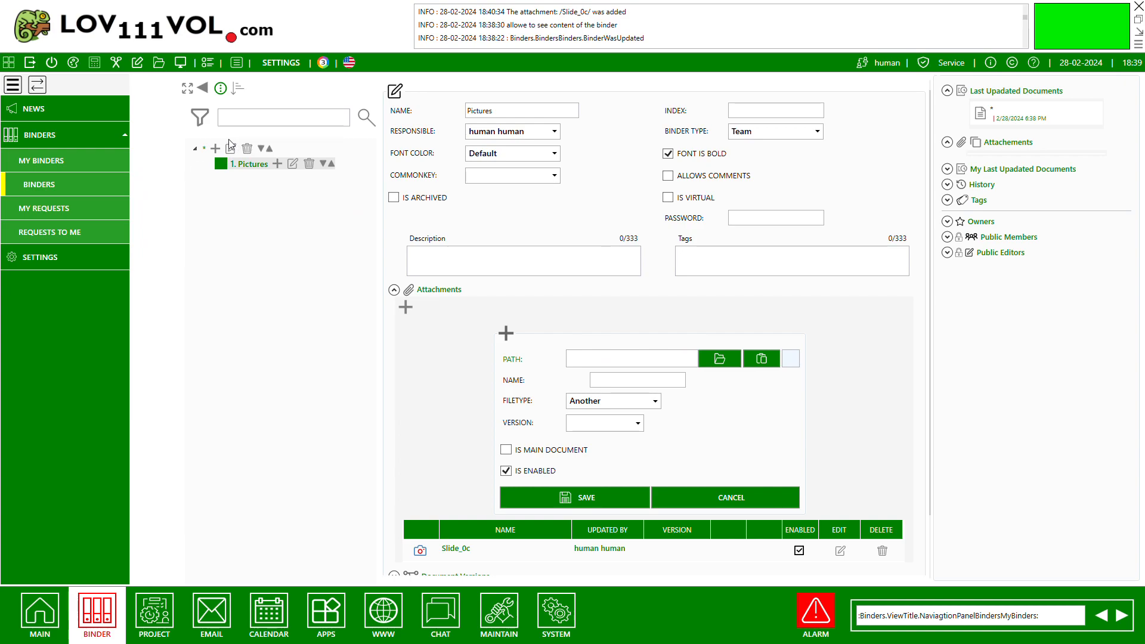
double_click(289, 146)
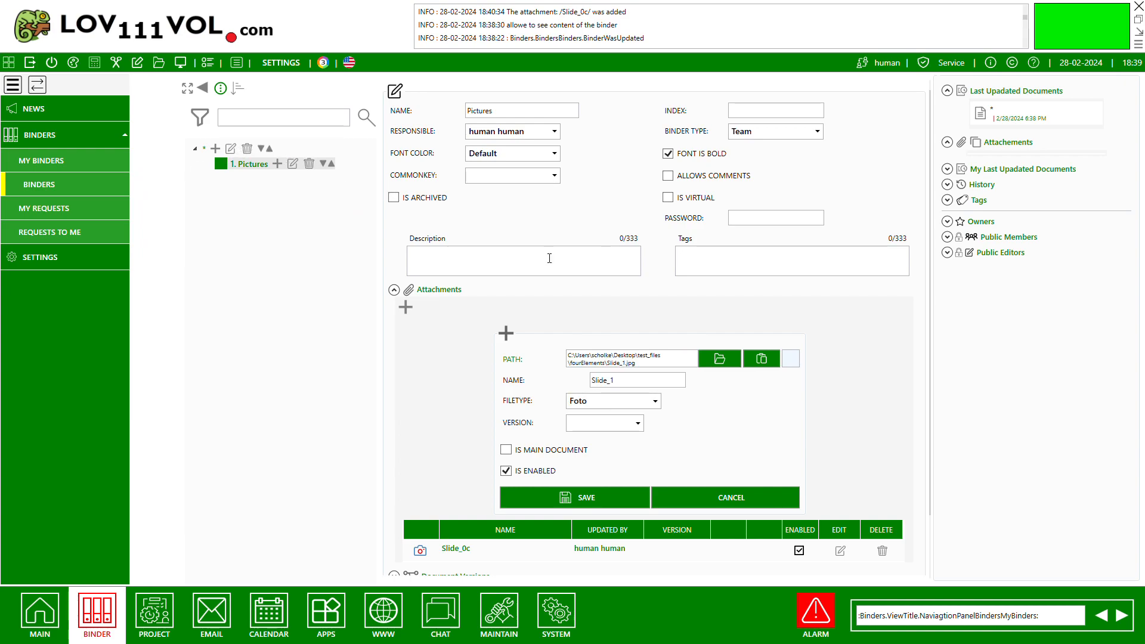
left_click(553, 495)
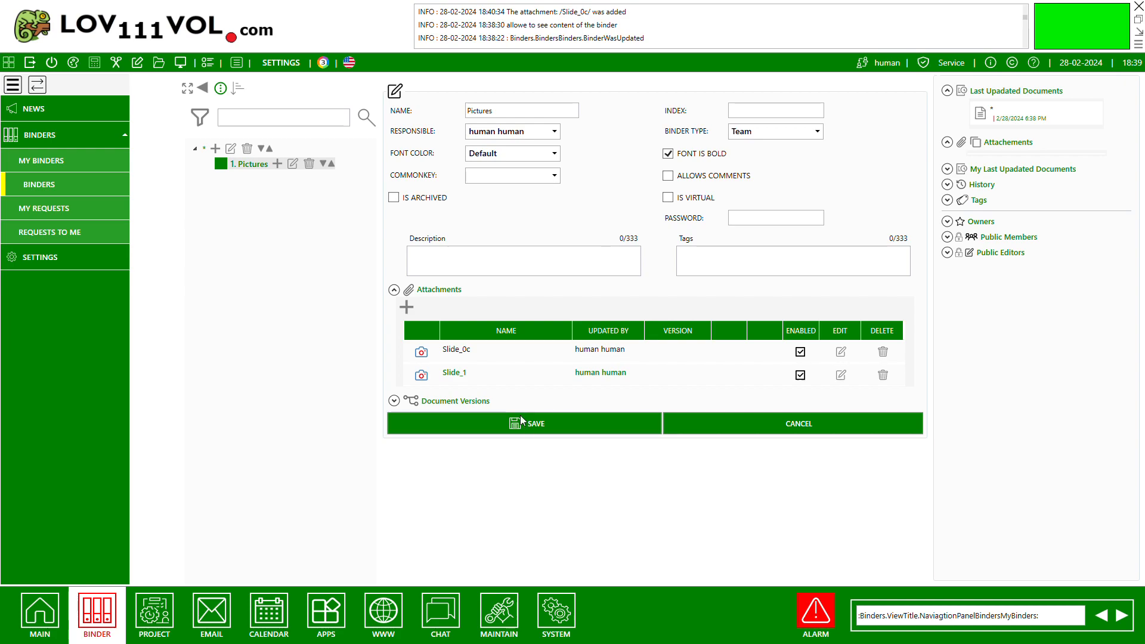
left_click(409, 308)
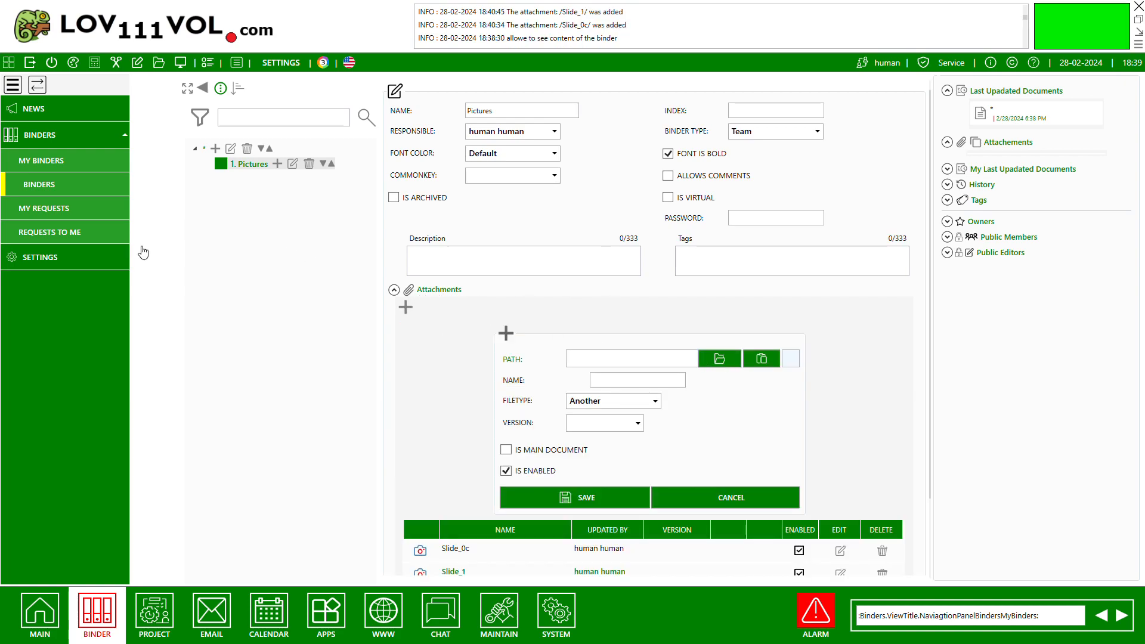
double_click(346, 145)
left_click(525, 497)
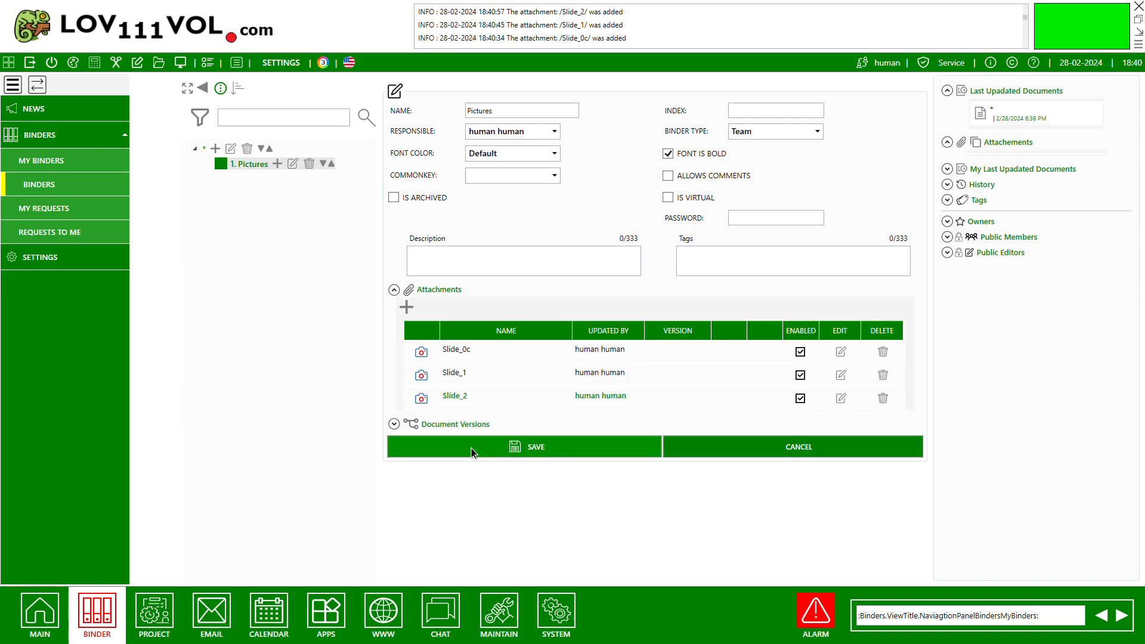
Attach Slide_3 and Slide_4 to the Pictures document and save the document.
left_click(406, 307)
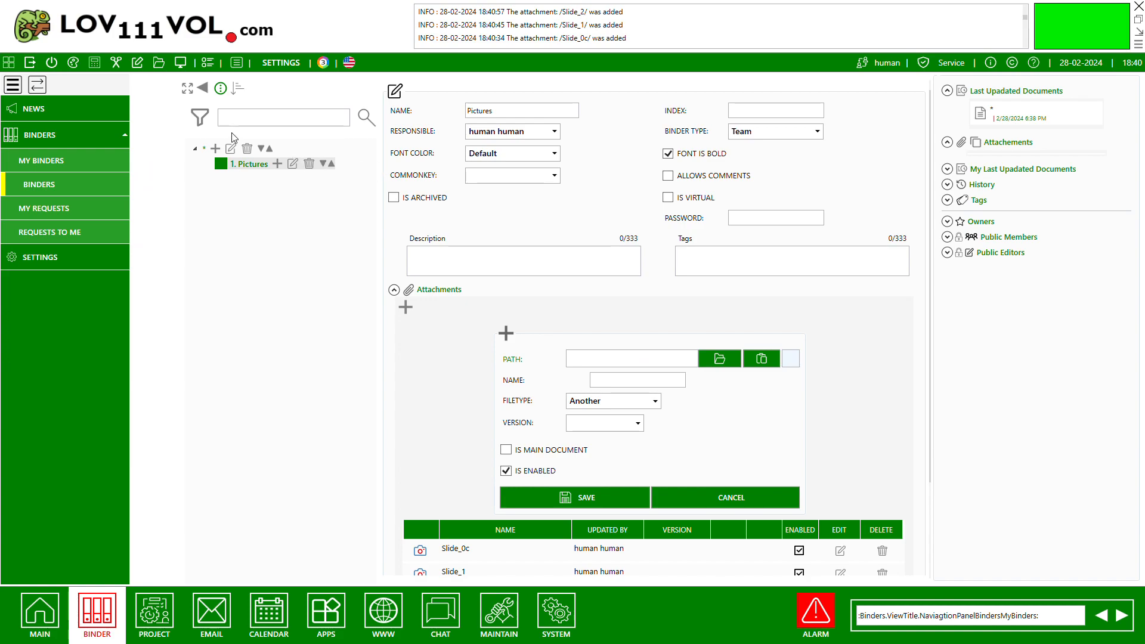
left_click(539, 497)
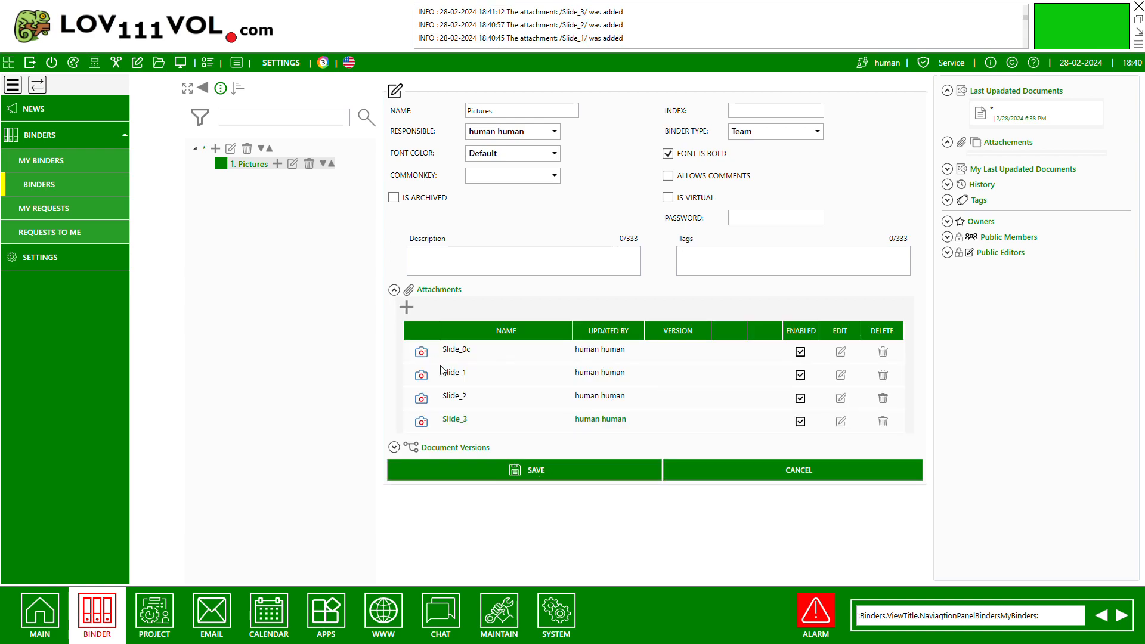
left_click(406, 308)
left_click(721, 360)
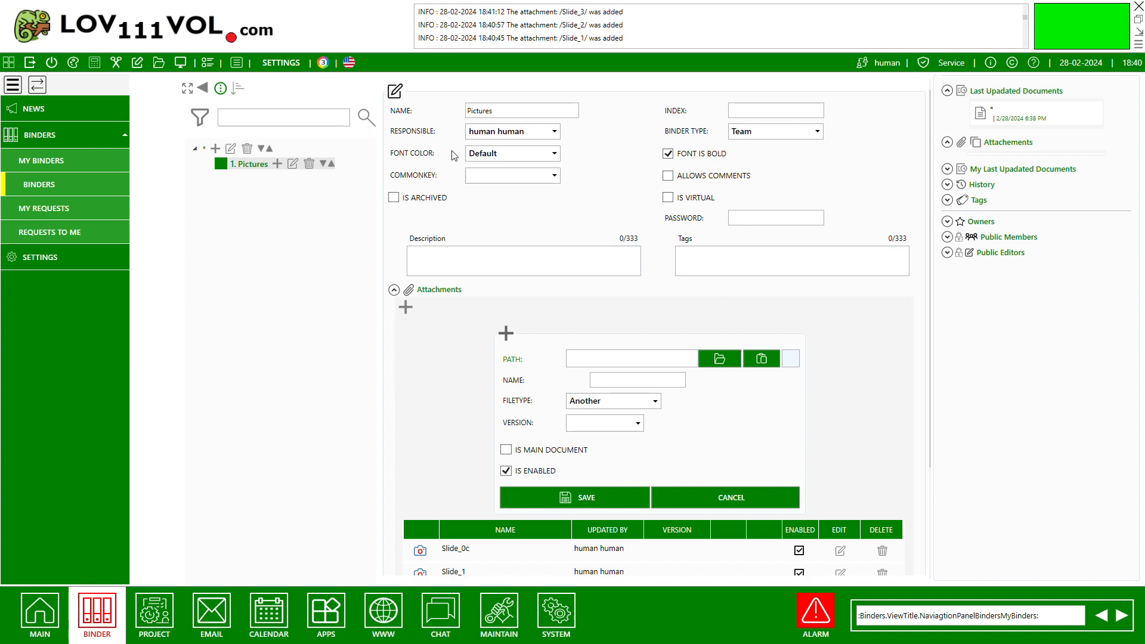
left_click(558, 495)
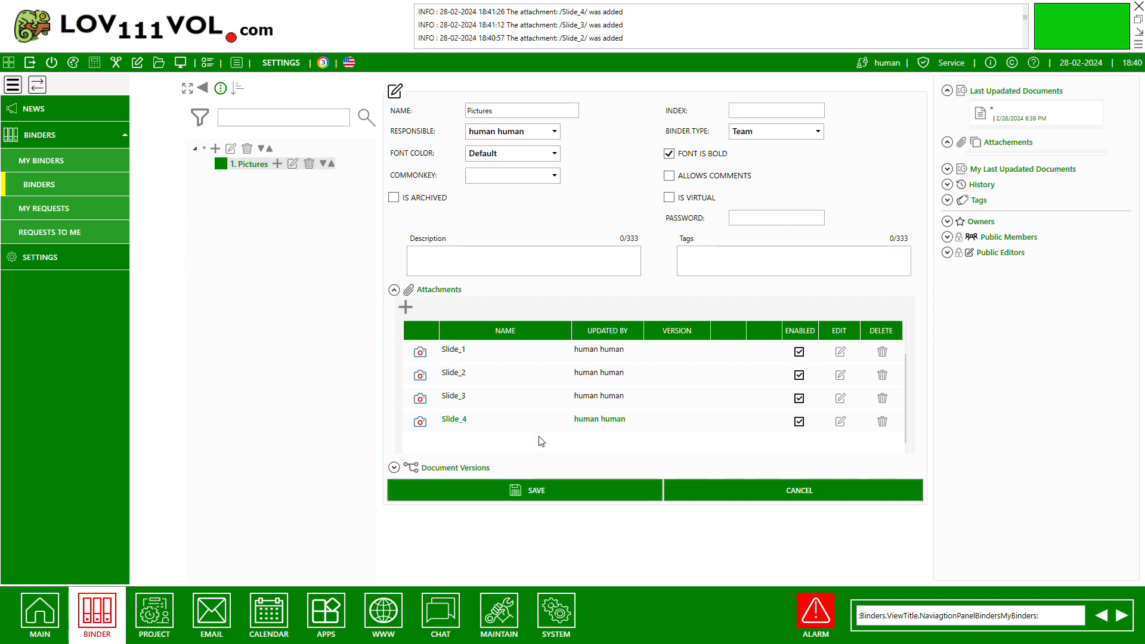
left_click(532, 491)
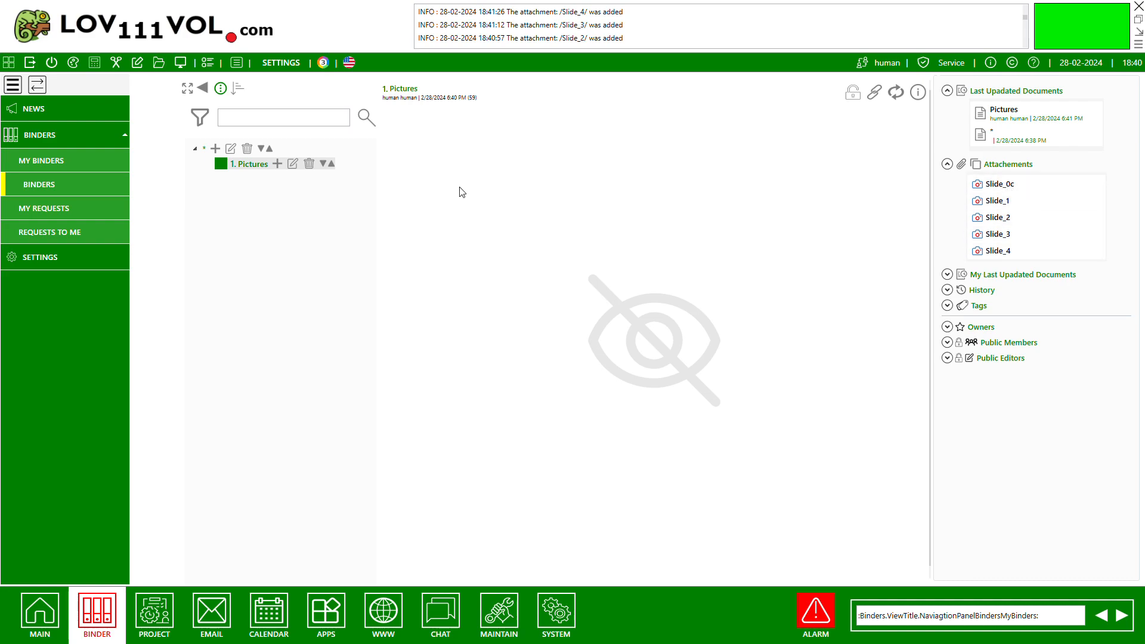
Mark the Slide_1 attachment as the main document of Pictures and save the changes.
left_click(292, 166)
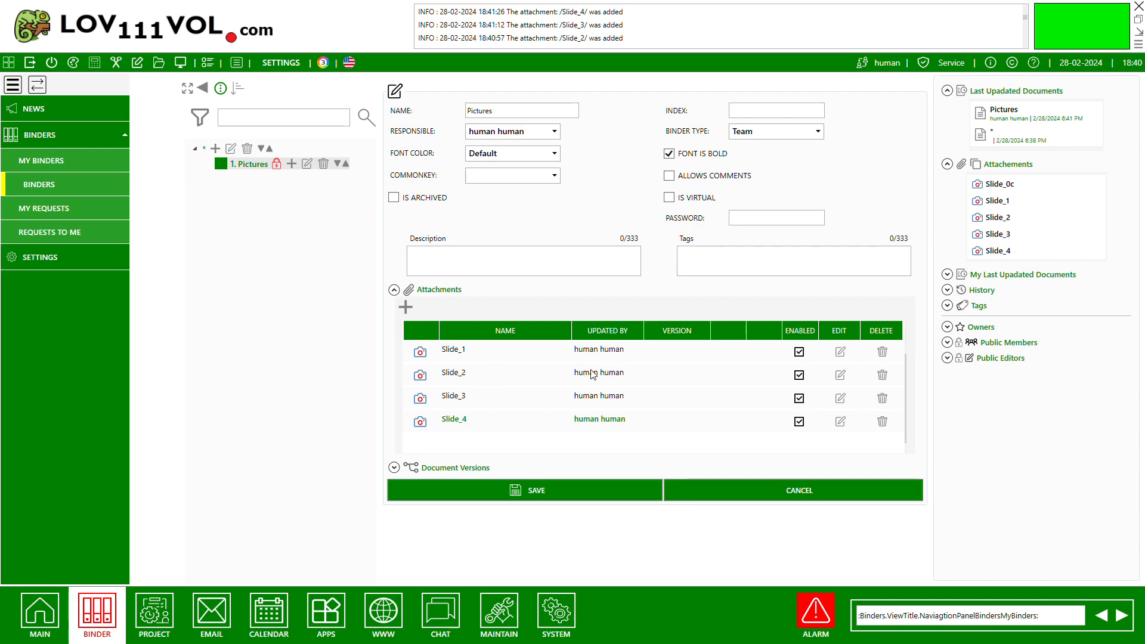
left_click(841, 352)
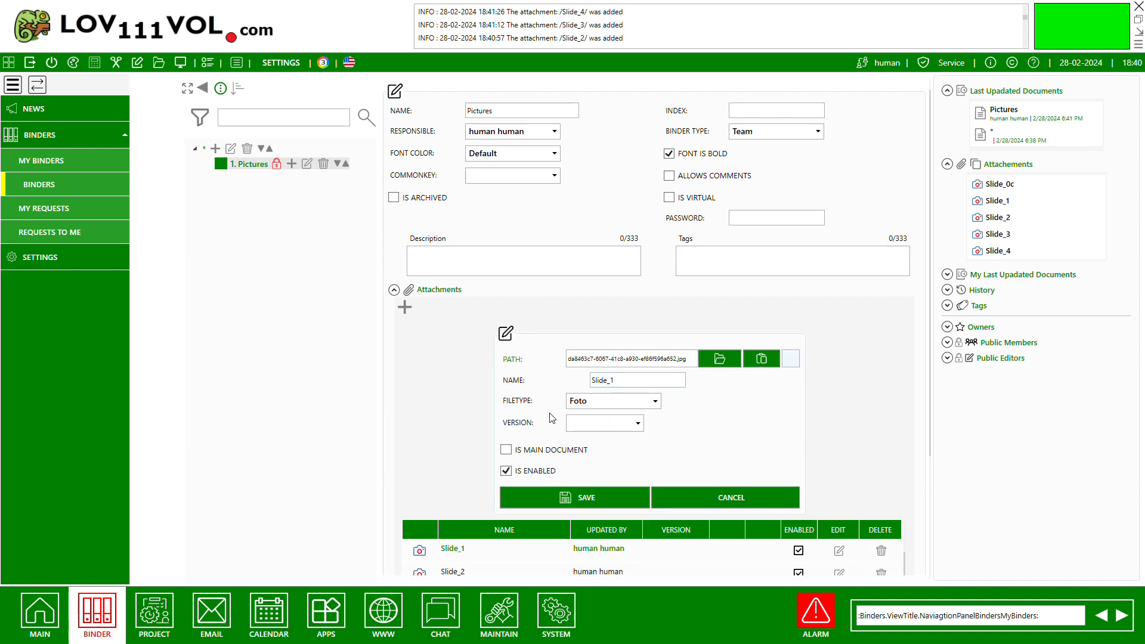
left_click(506, 451)
left_click(570, 497)
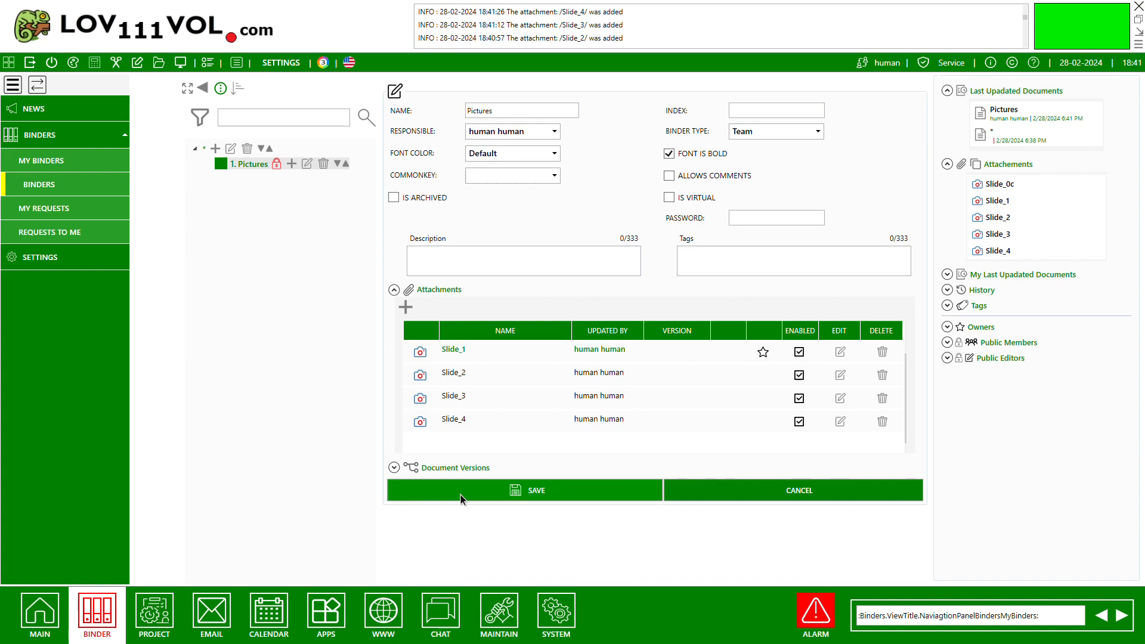
left_click(461, 495)
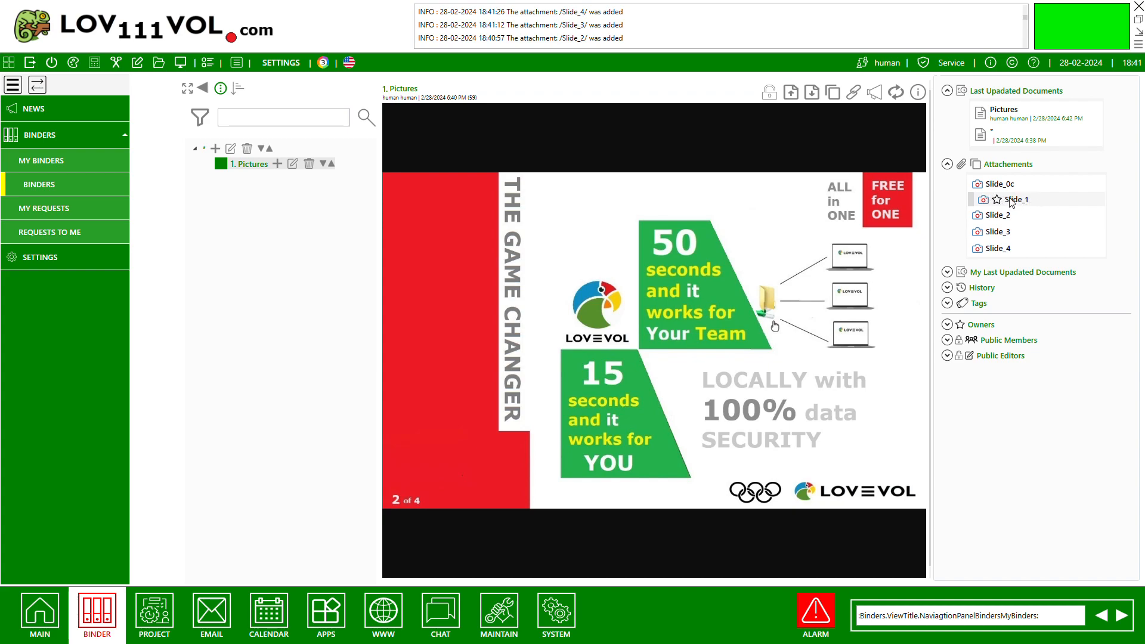
Preview the Slide_1 and Slide_0c attachments of the Pictures document.
left_click(990, 202)
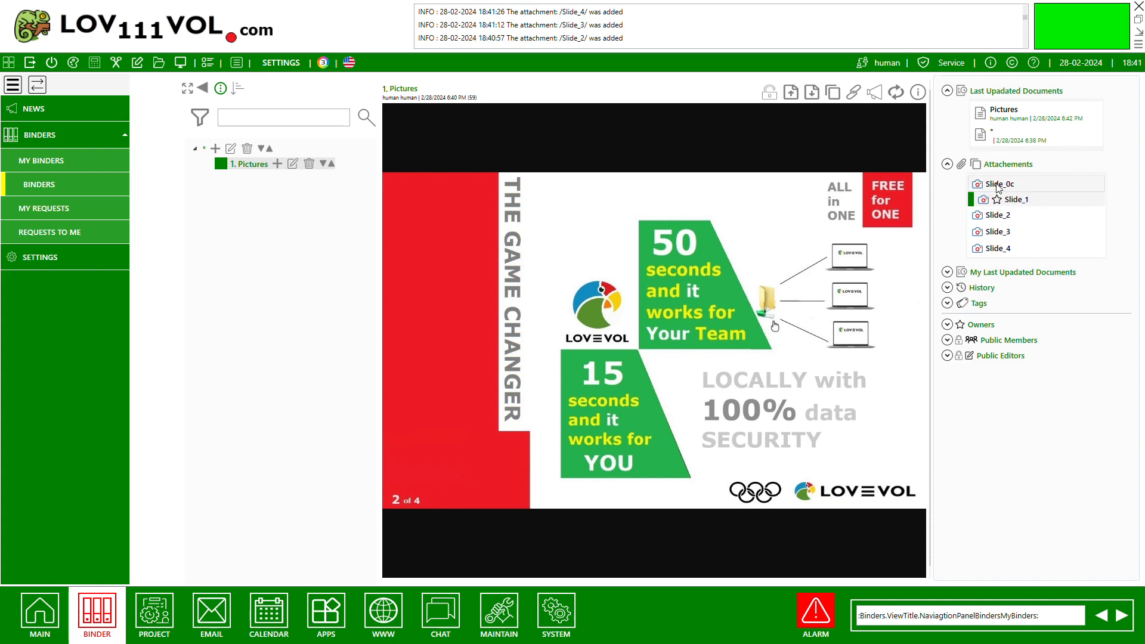
left_click(1000, 185)
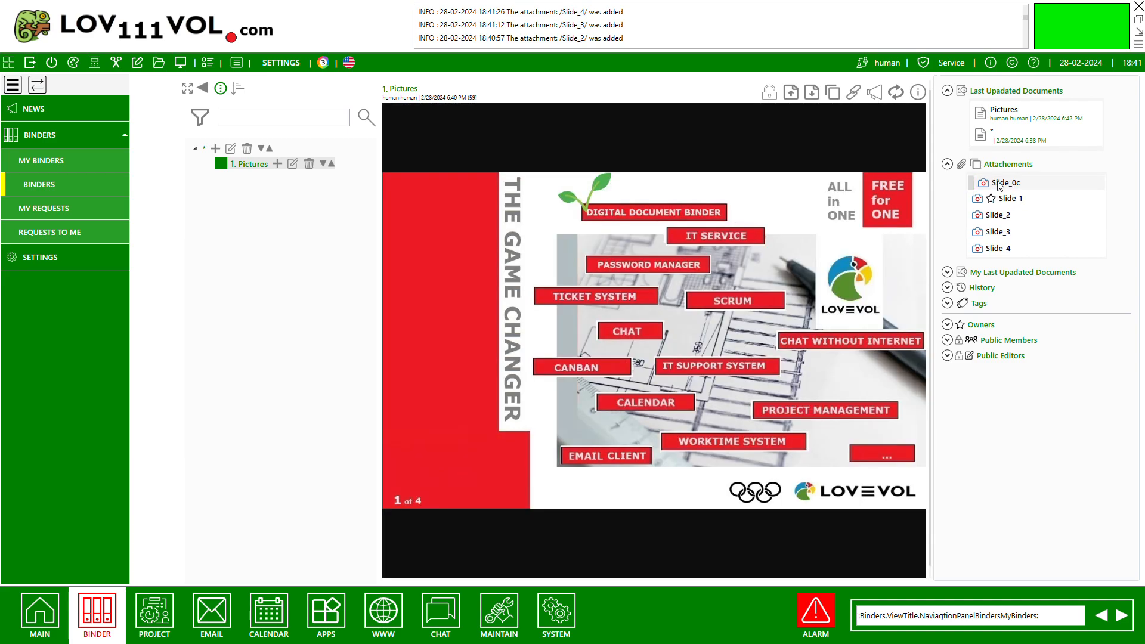
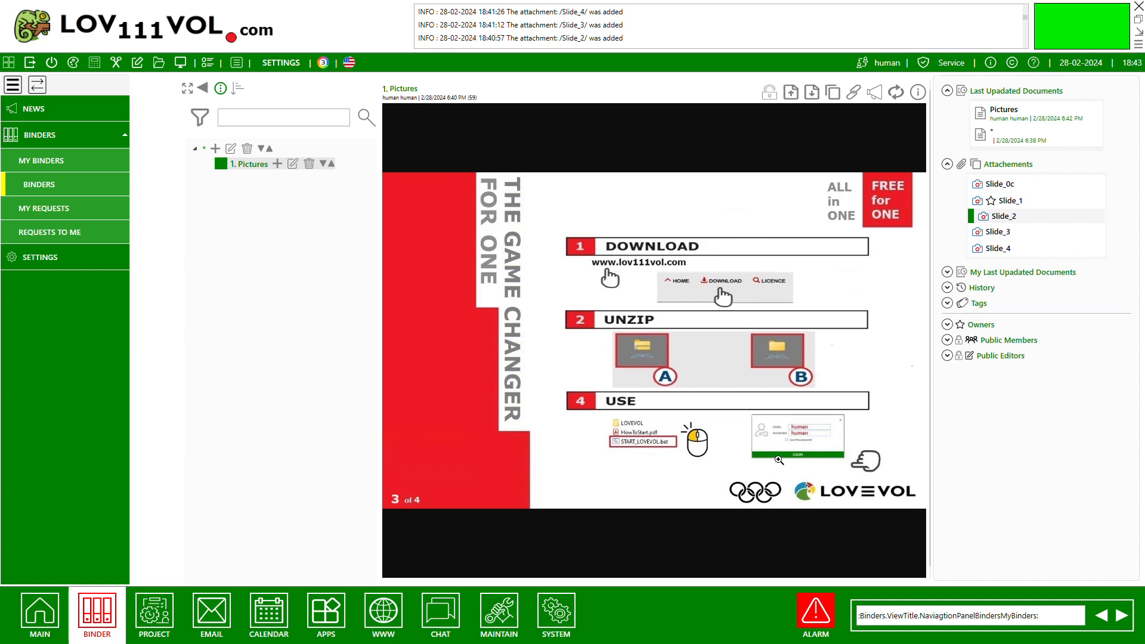
Preview the Slide_3 and Slide_4 attachments of the Pictures document.
left_click(997, 234)
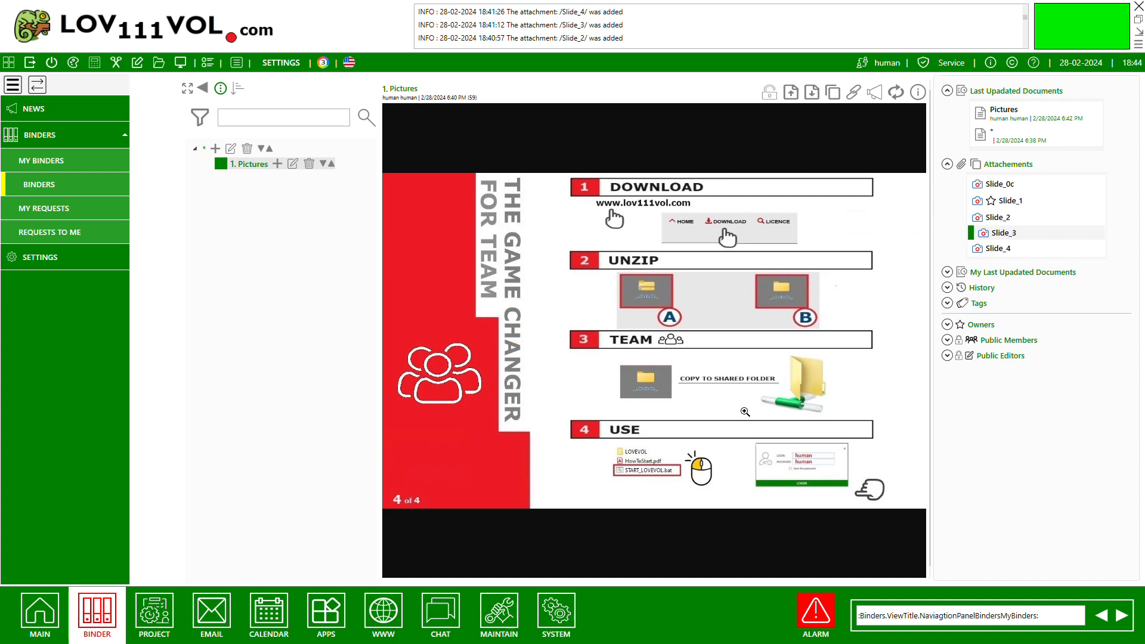
left_click(1005, 252)
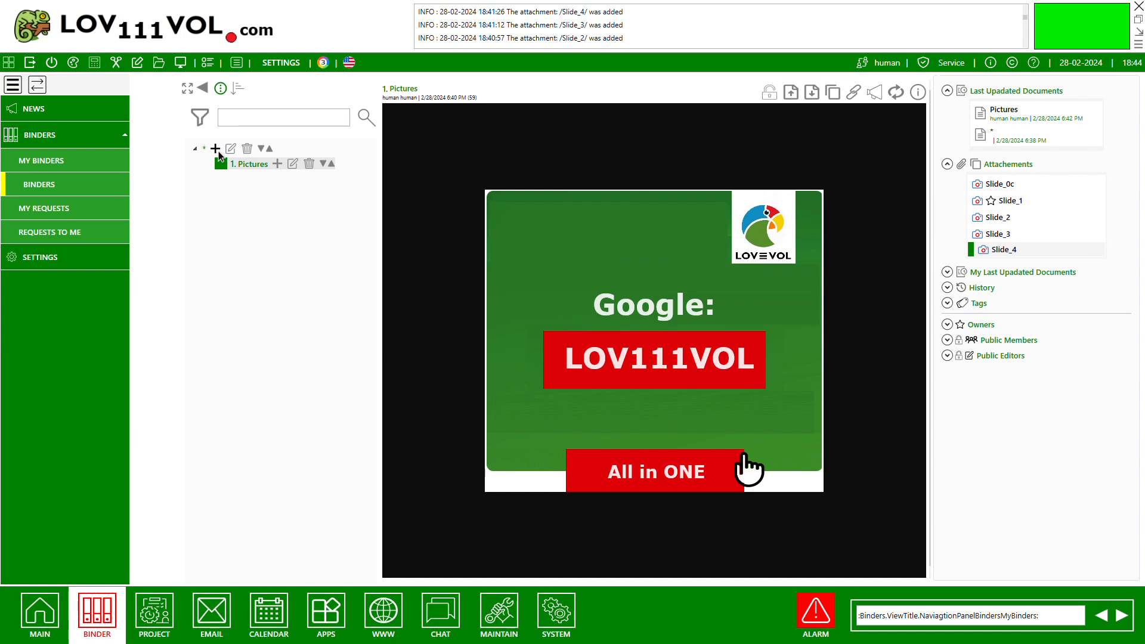
Create a subdocument under Pictures named "pdf document" with a bold font and start a new attachment for it.
left_click(277, 165)
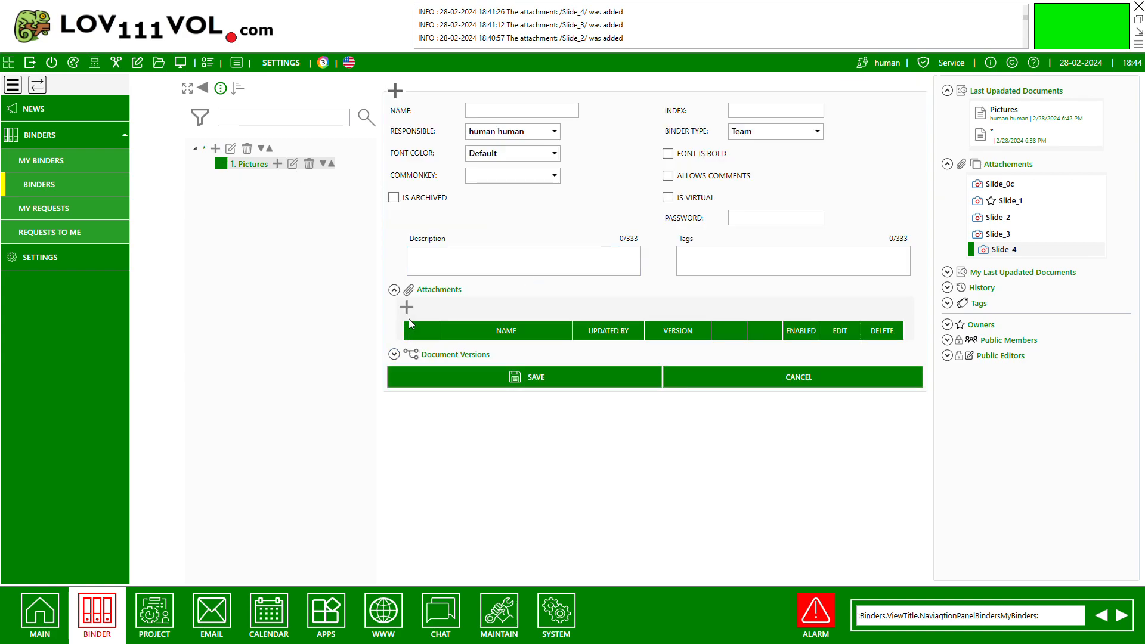
left_click(407, 308)
left_click(498, 115)
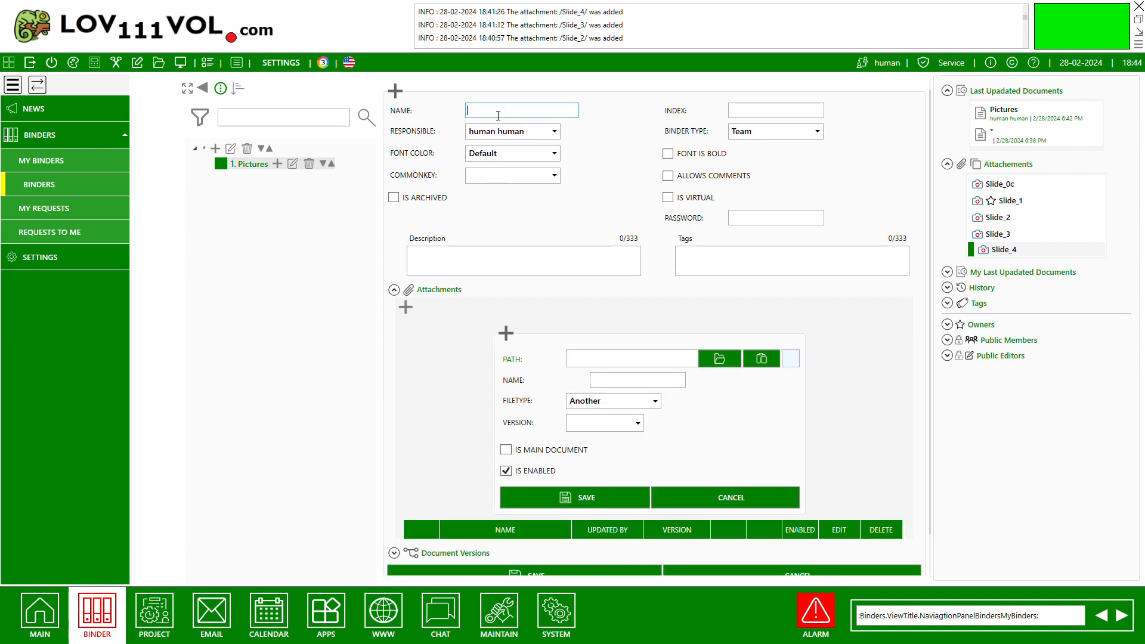
type("pdf document")
left_click(668, 154)
Attach HowToStart.pdf from the test_files folder as the main document of "pdf document" and save the document.
double_click(607, 150)
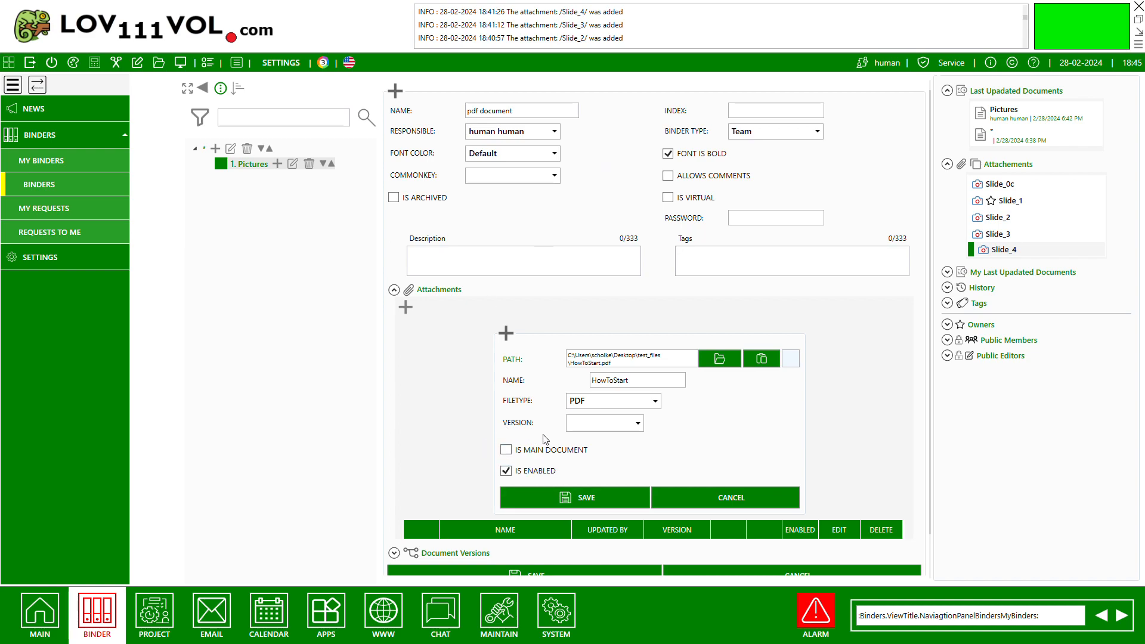
left_click(508, 450)
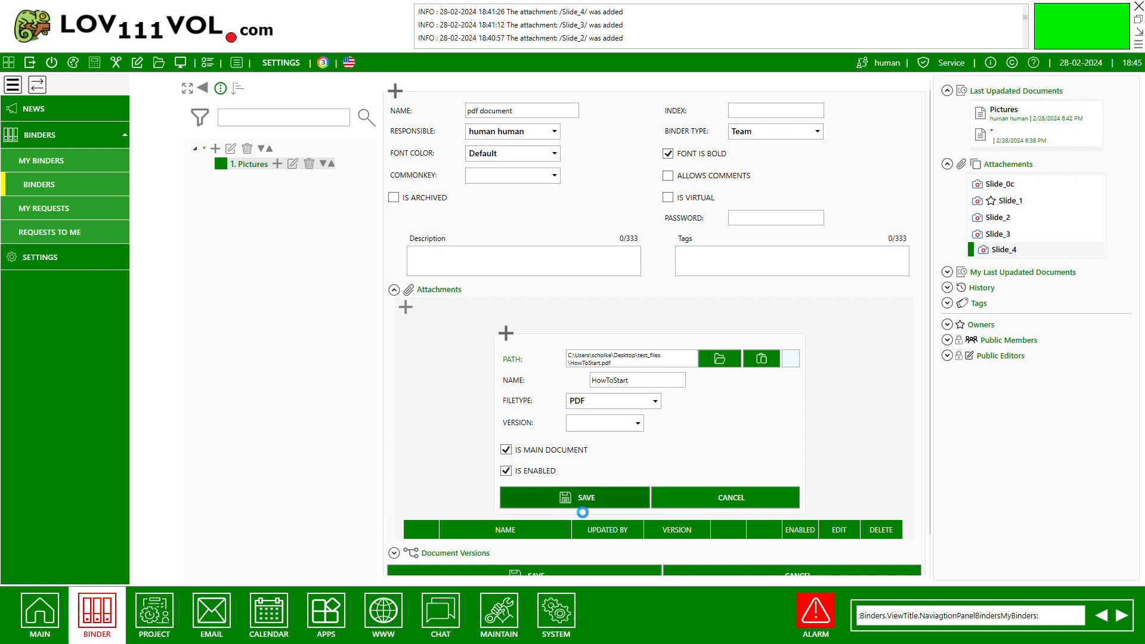
left_click(558, 499)
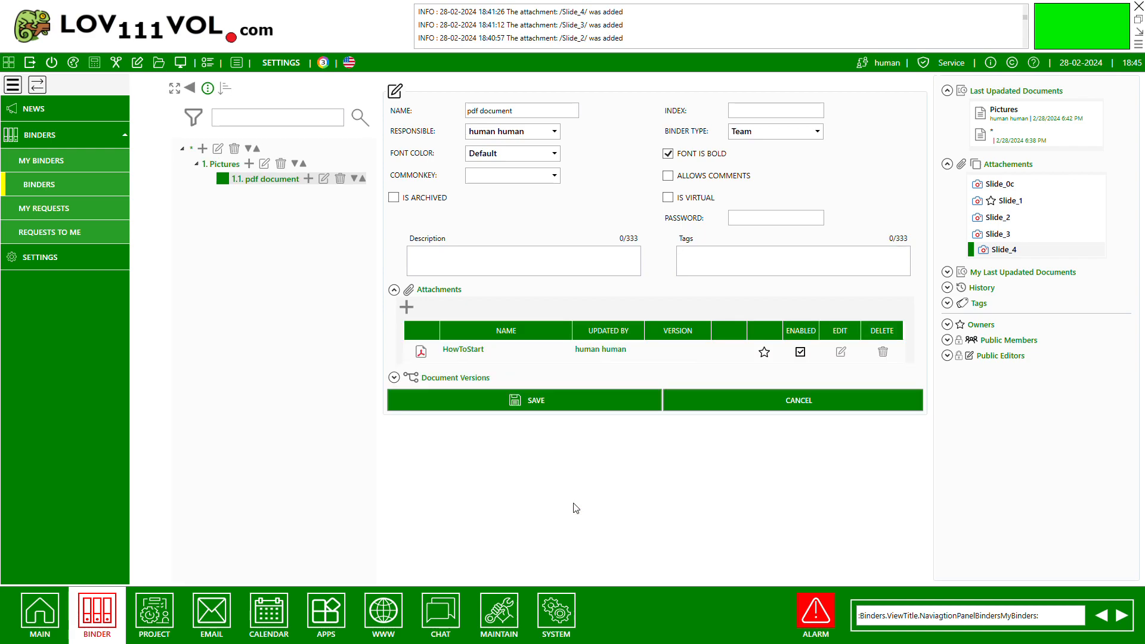
left_click(532, 406)
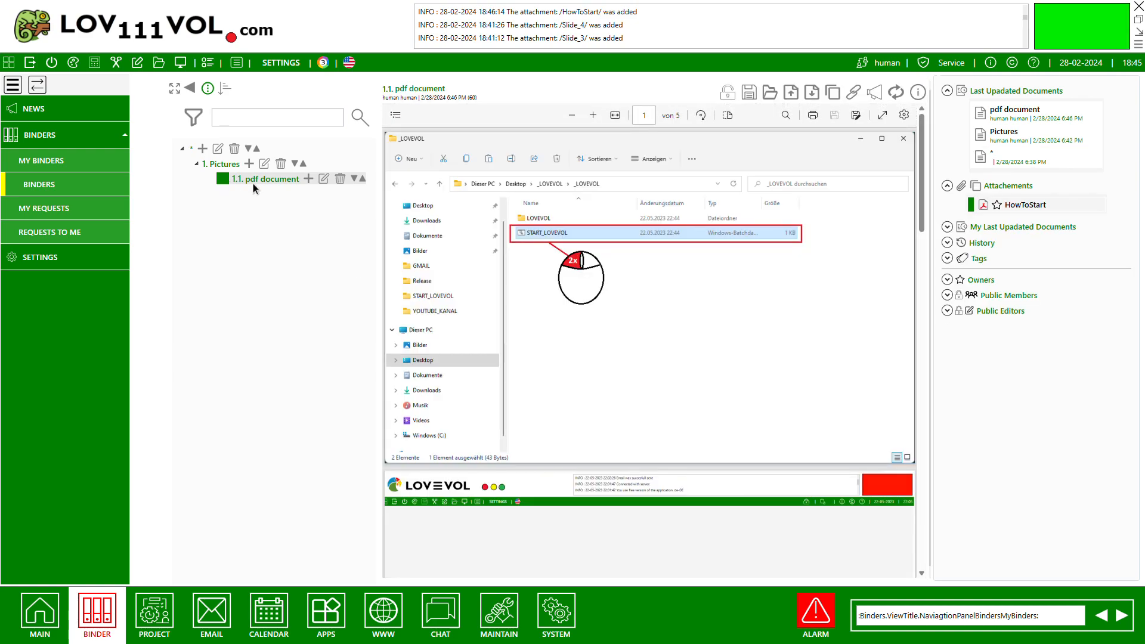
Switch between Pictures and "pdf document" to view their main documents, ending on the Slide_1 attachment.
left_click(228, 167)
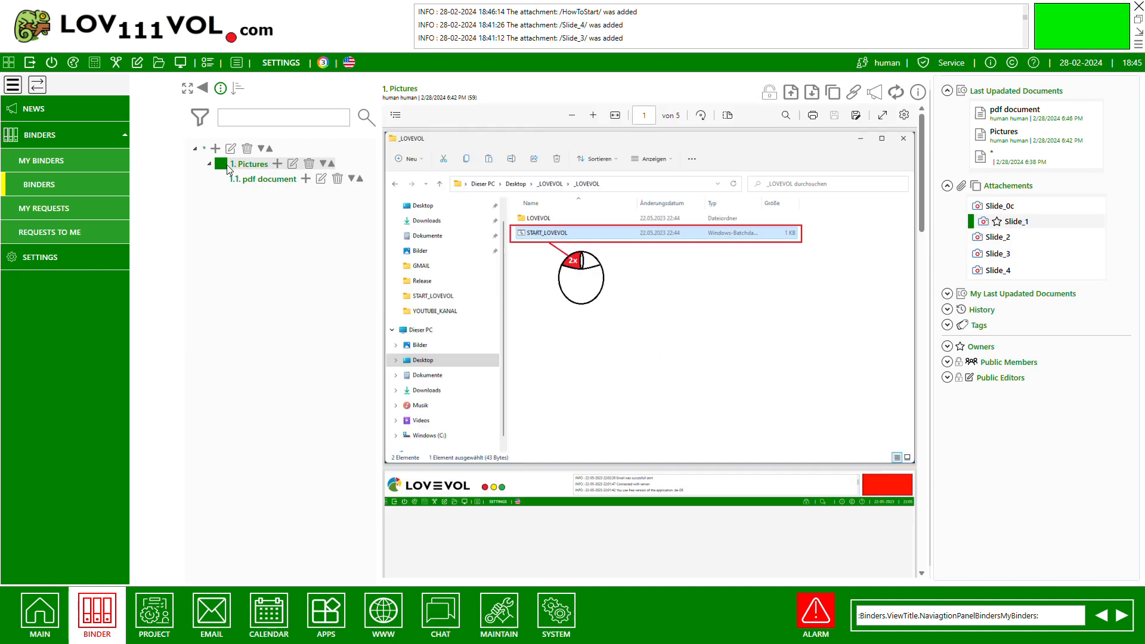
left_click(269, 180)
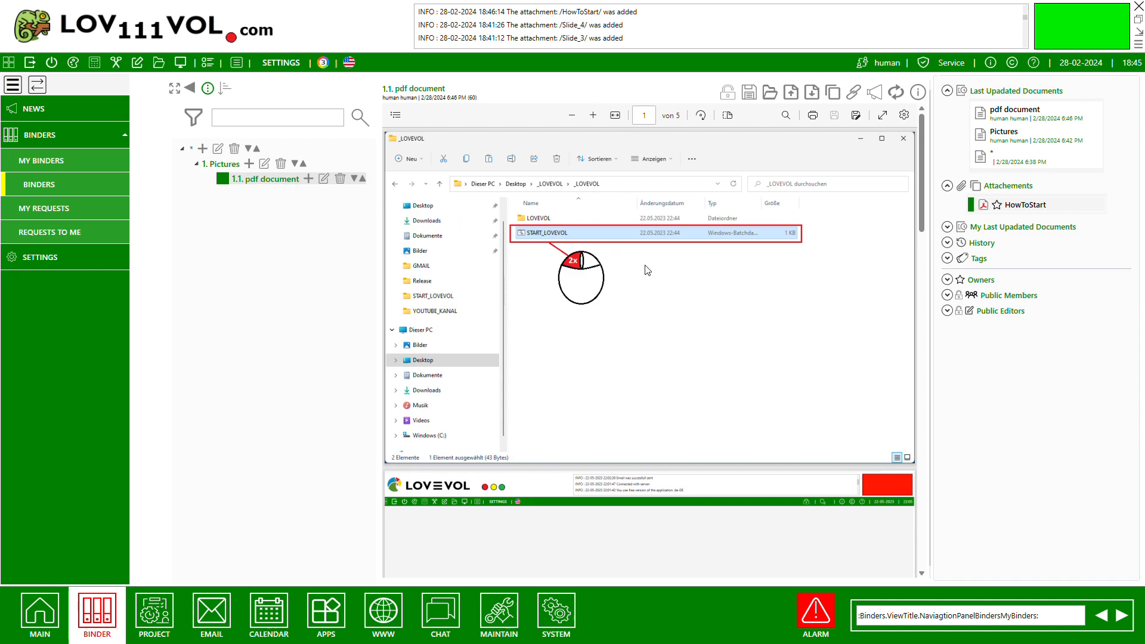
left_click(224, 163)
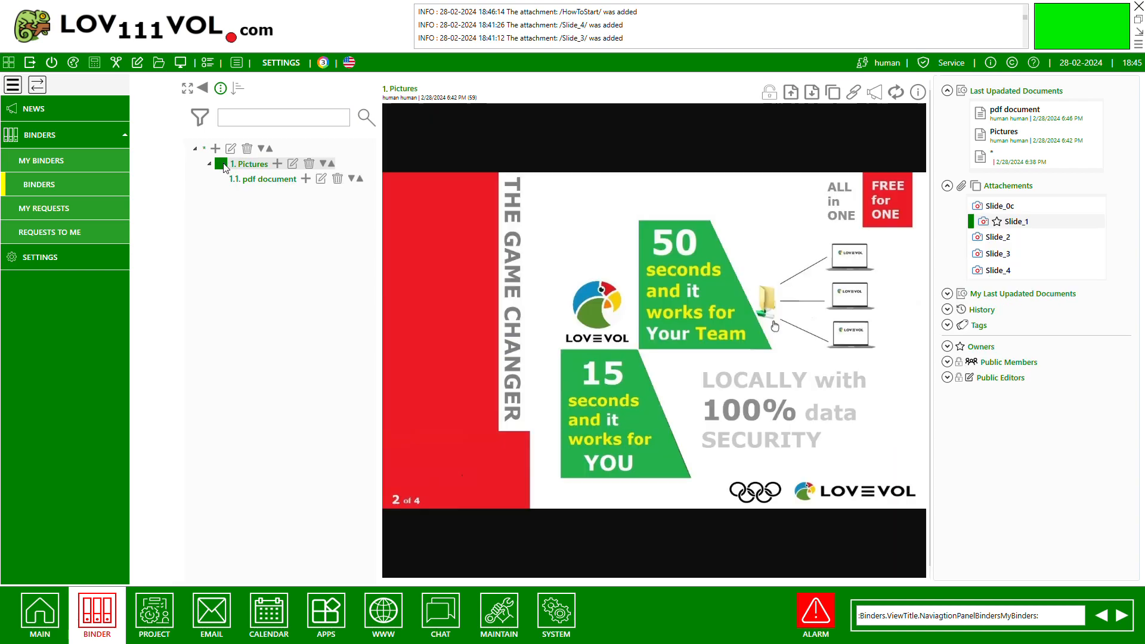
left_click(1008, 226)
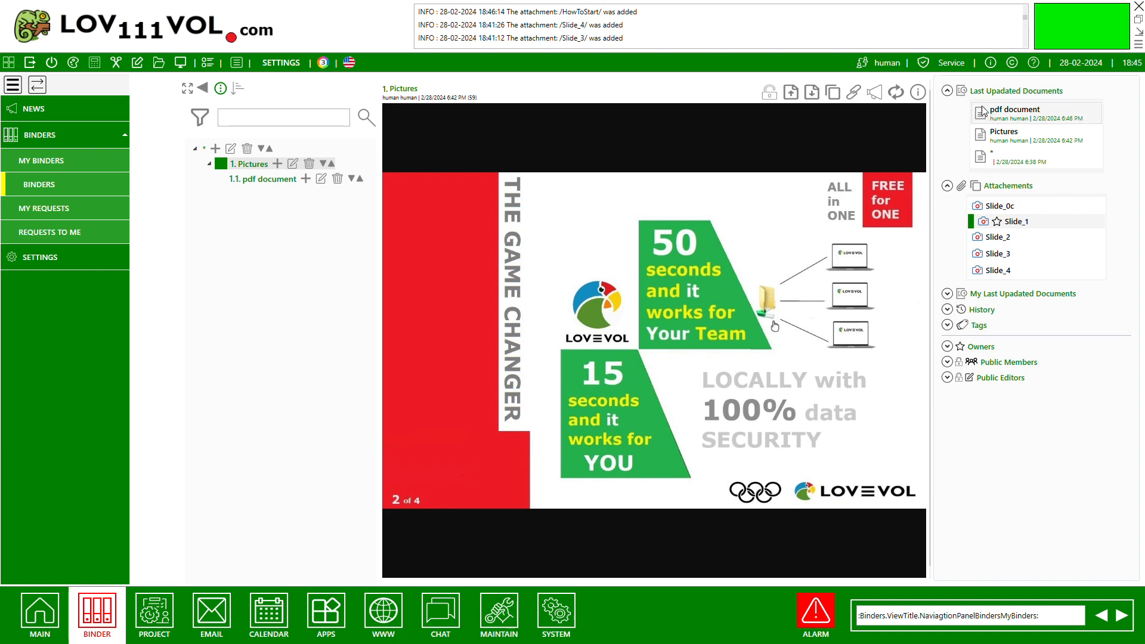
left_click(976, 222)
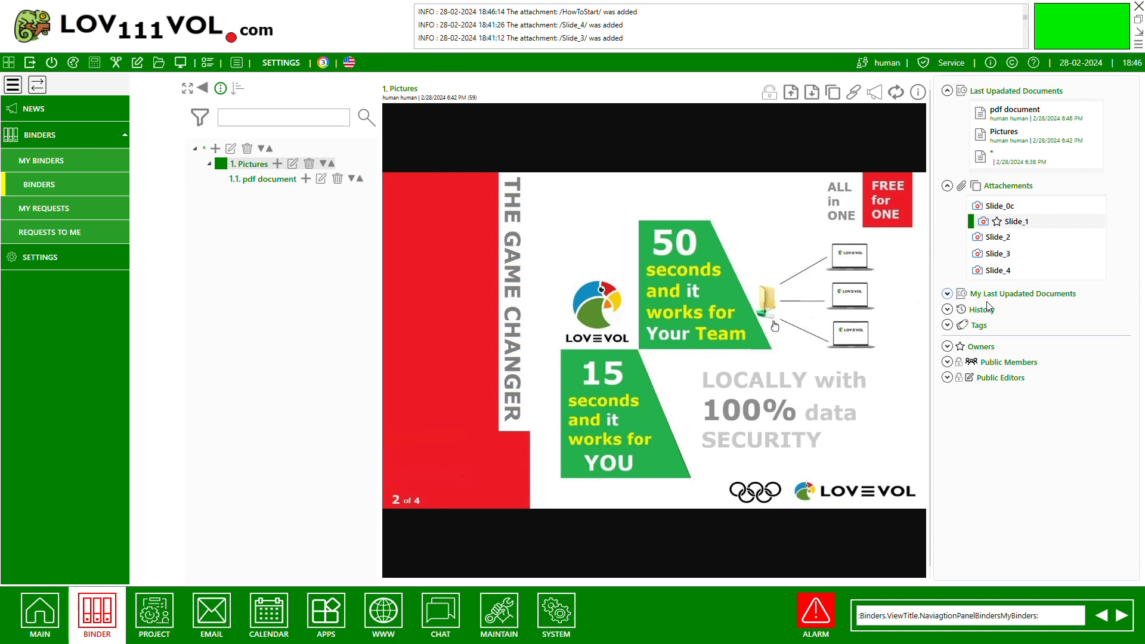
Expand the current user's last updated documents, and check the history and tags of the Pictures document.
left_click(947, 294)
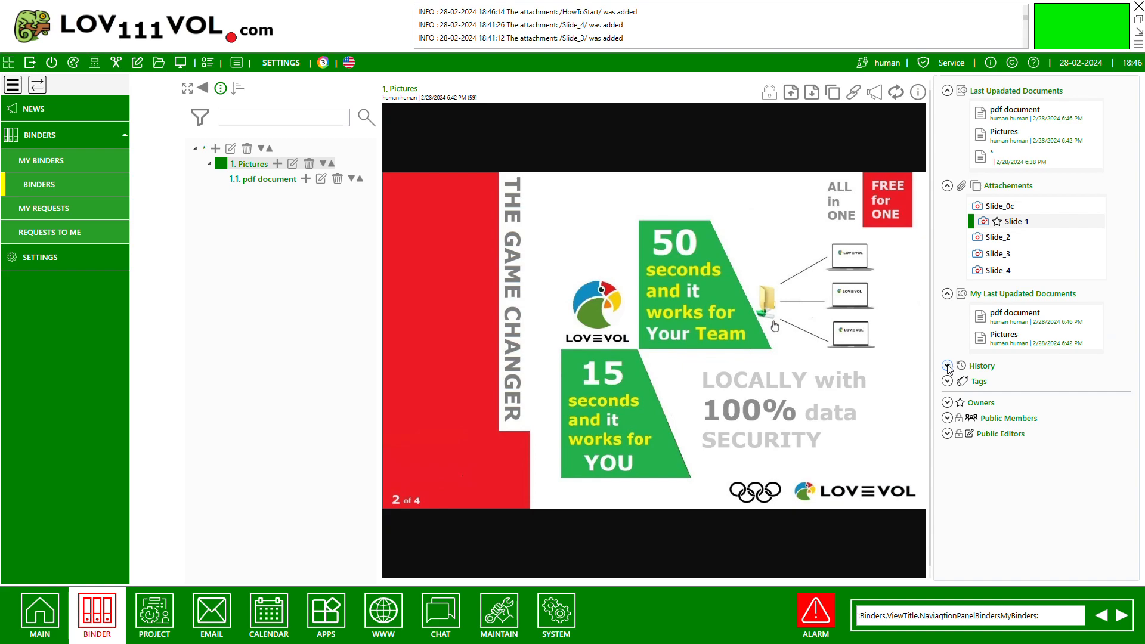
left_click(948, 365)
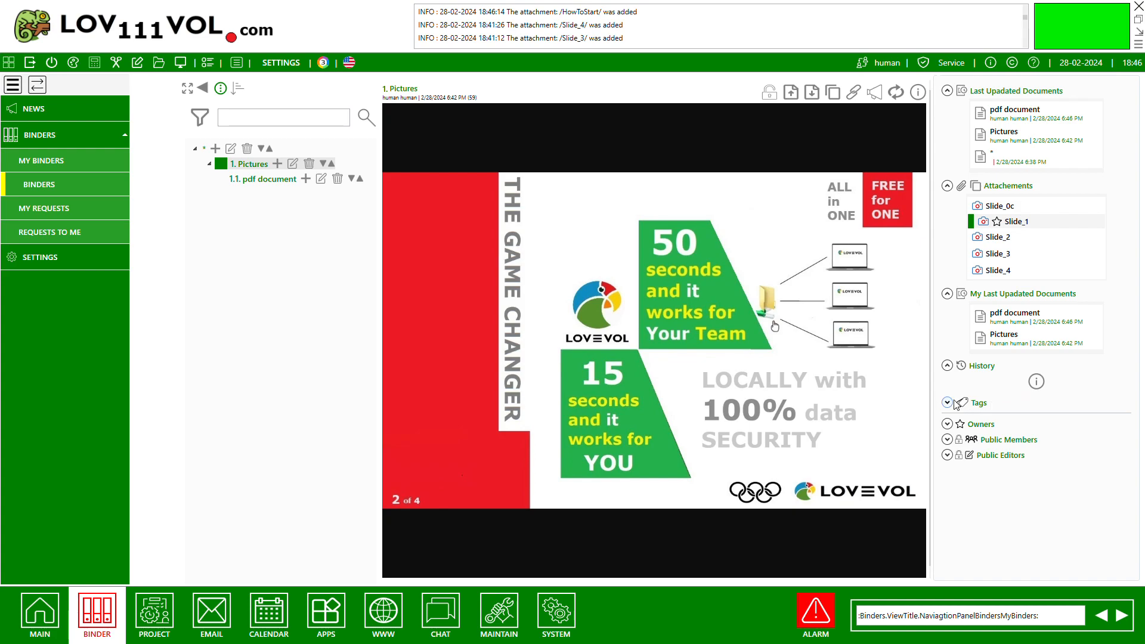
left_click(948, 366)
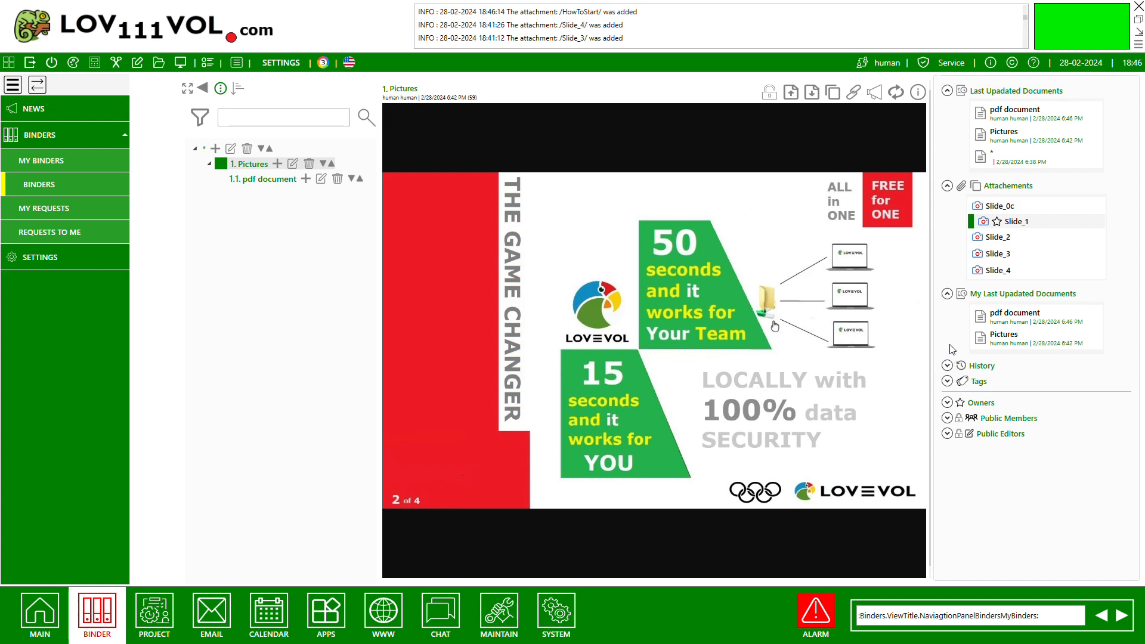
left_click(949, 383)
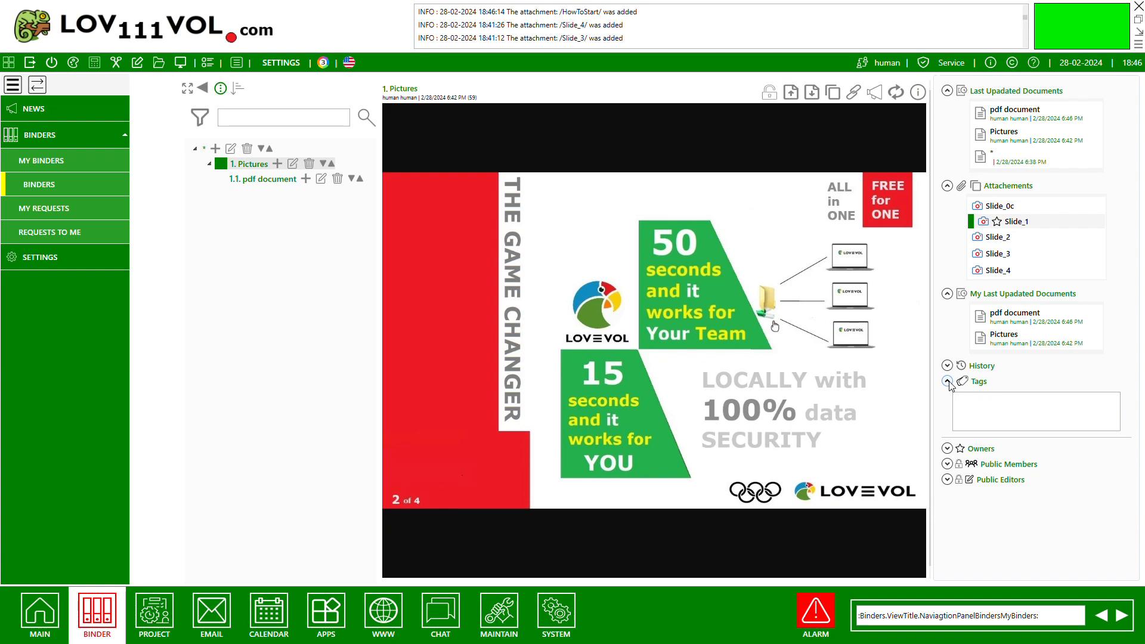
left_click(949, 382)
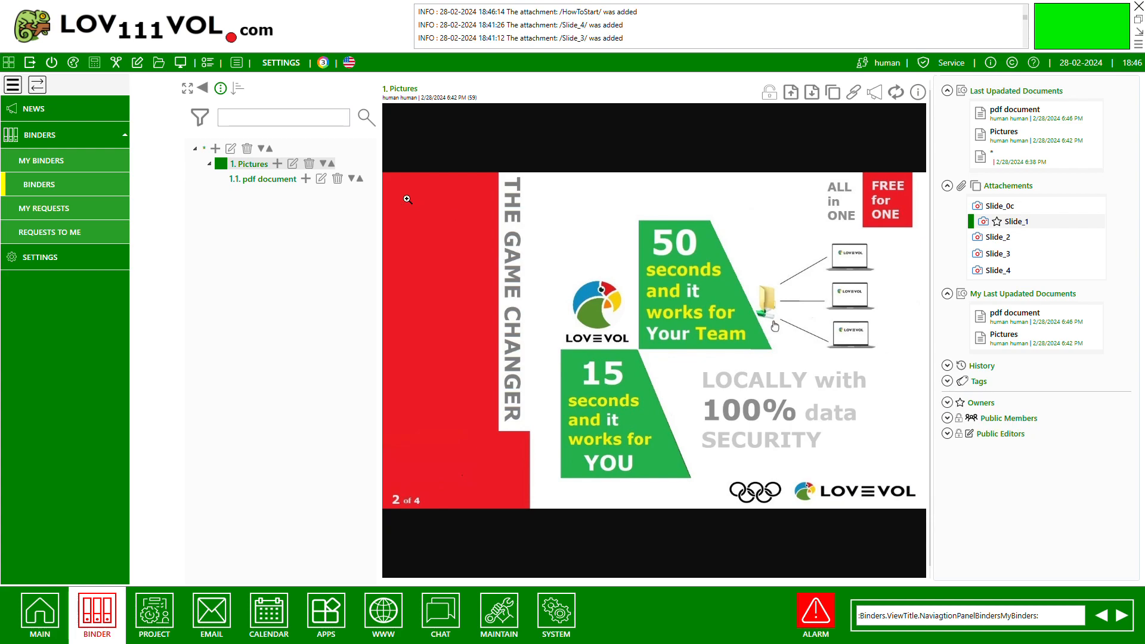
Add a tag to the Pictures document and save the changes.
left_click(293, 164)
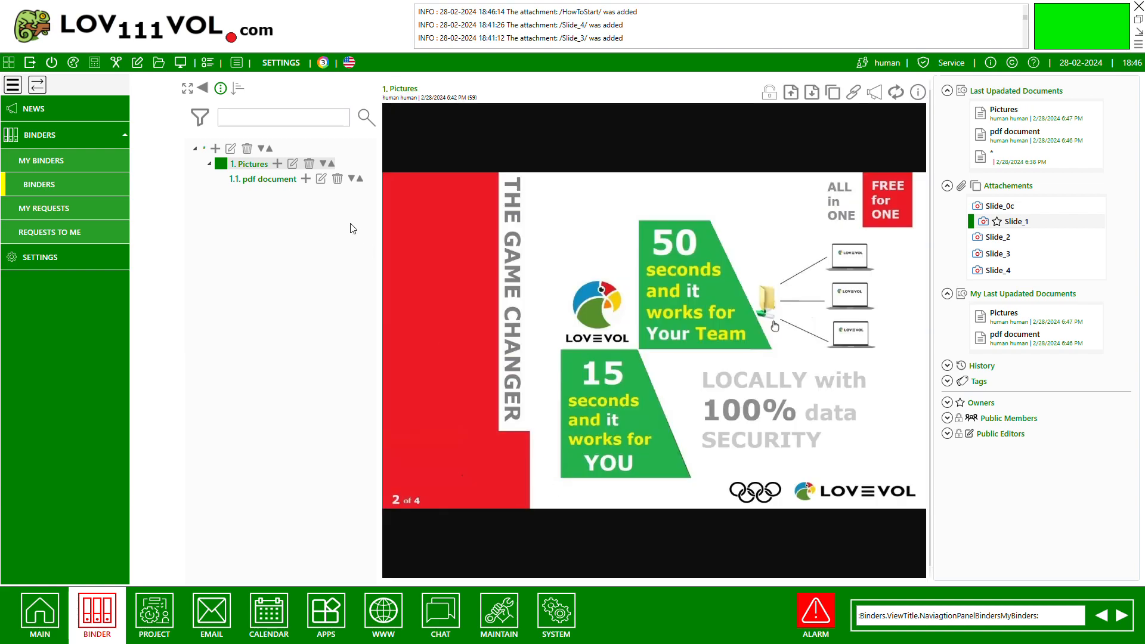
Search the binder for "tag1", open the Pictures result, and hide the filter options.
left_click(285, 181)
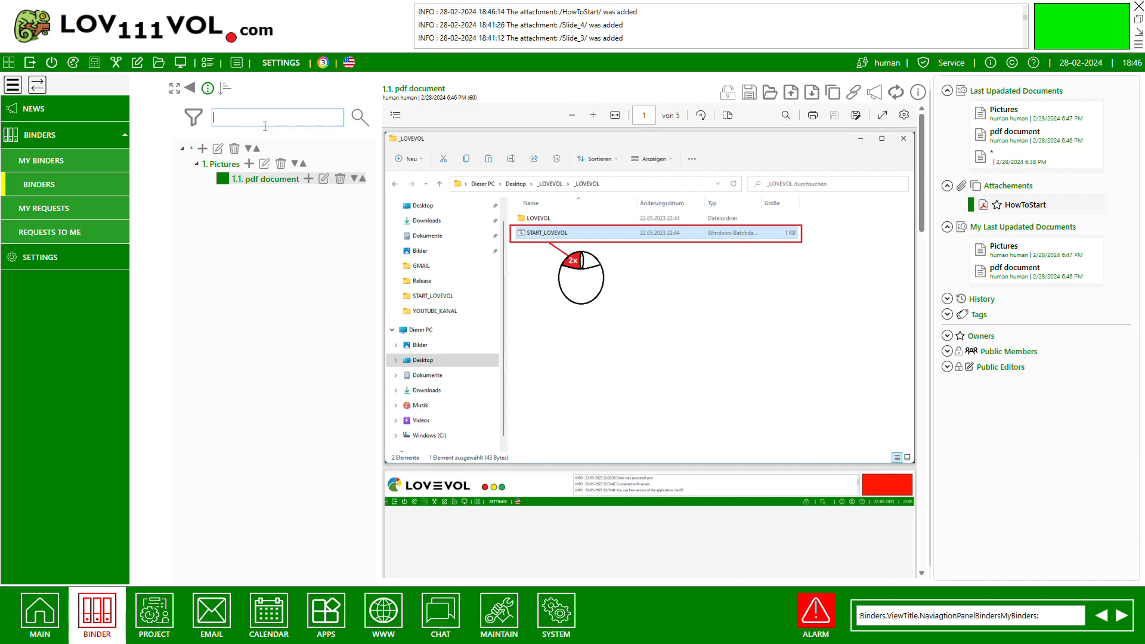
type("tag1")
left_click(360, 117)
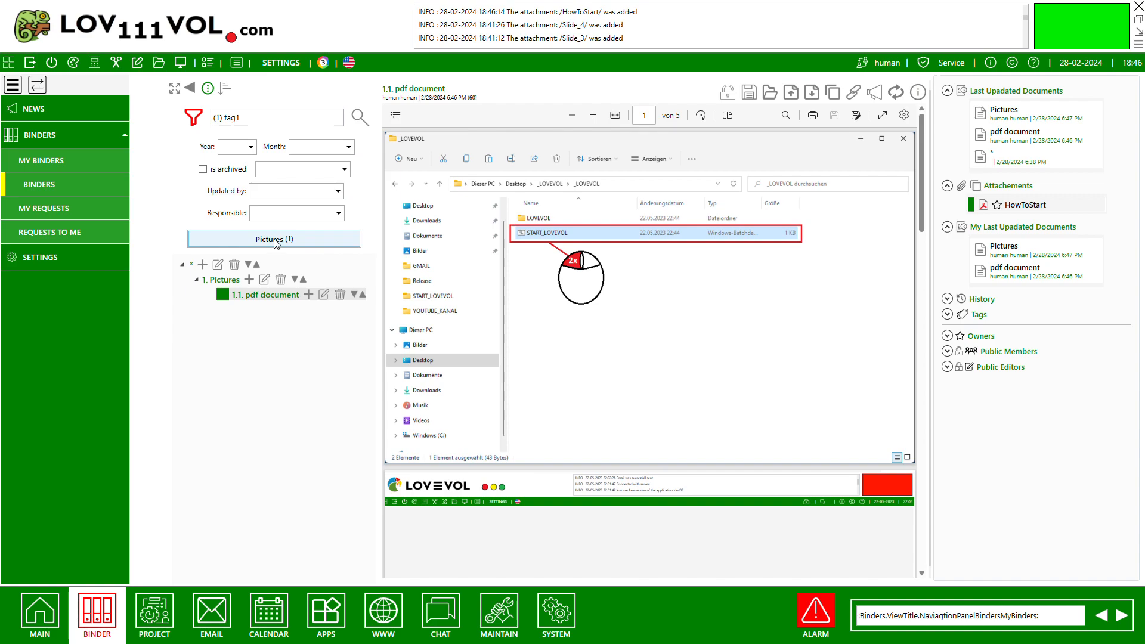
left_click(276, 240)
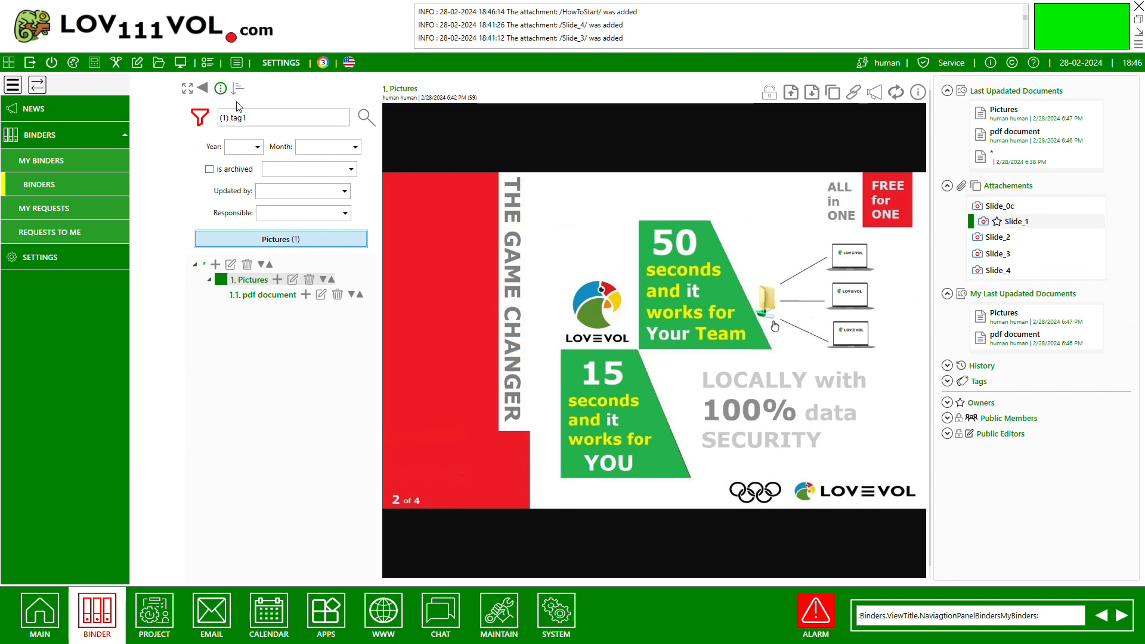
left_click(200, 118)
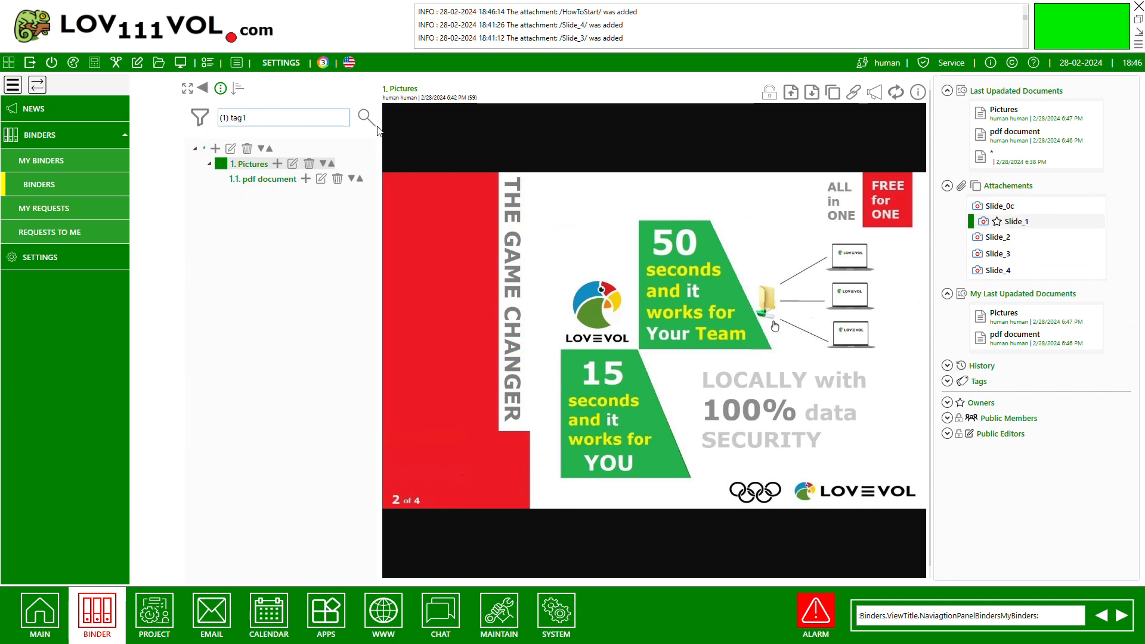
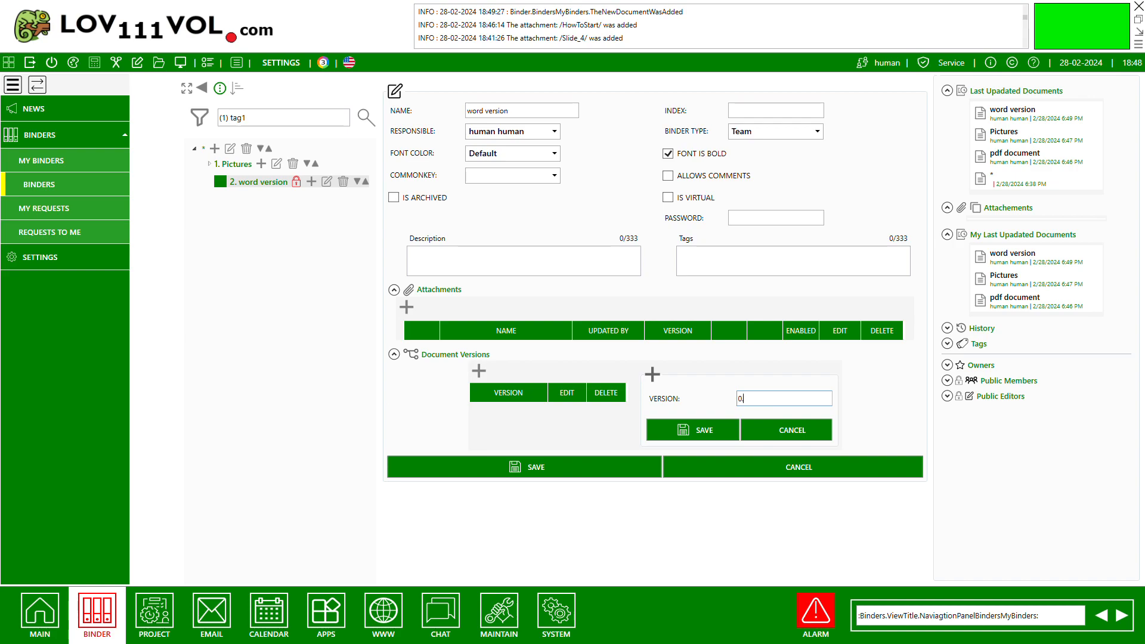
Add document versions 0.0.1 and 0.1.1 to the "word version" document.
type("1")
left_click(681, 431)
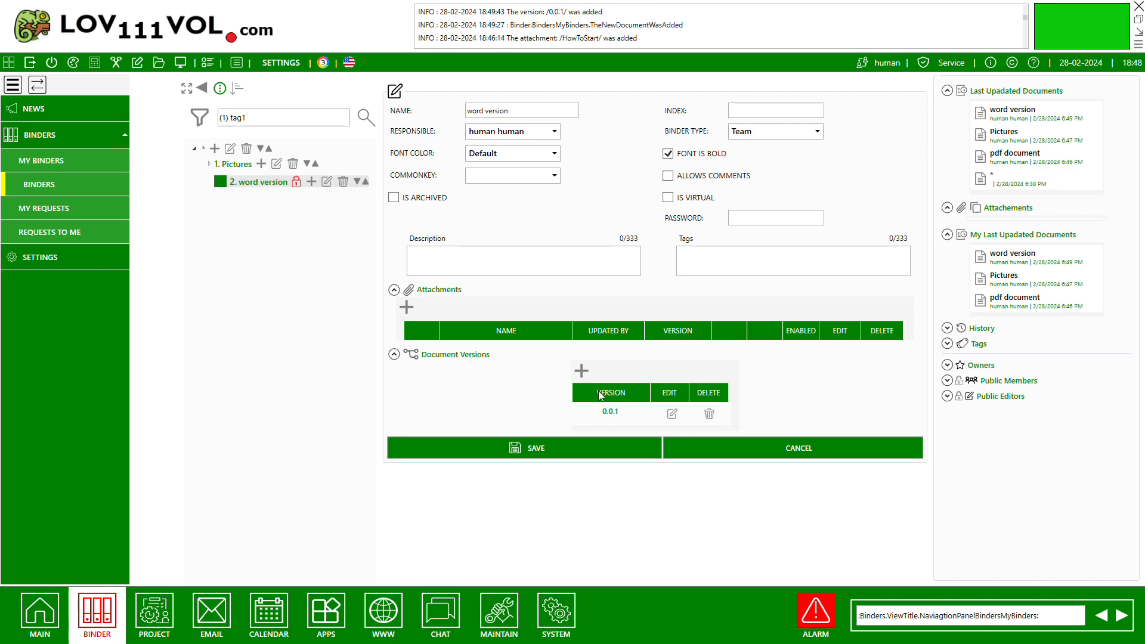
left_click(582, 371)
left_click(814, 408)
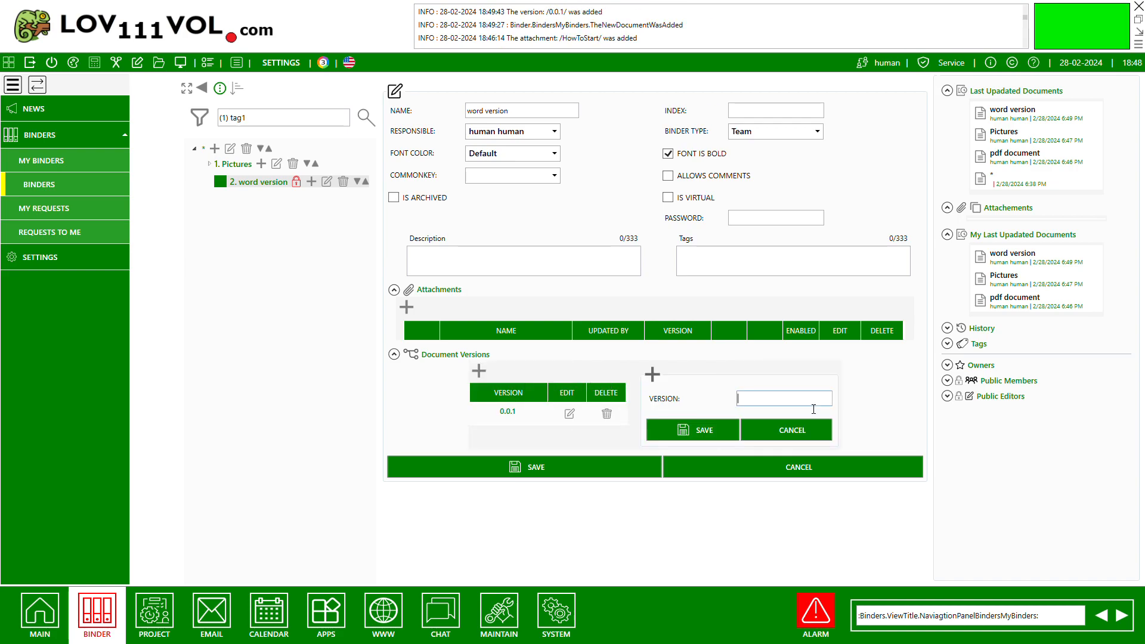
type(".0.1.1")
left_click(709, 431)
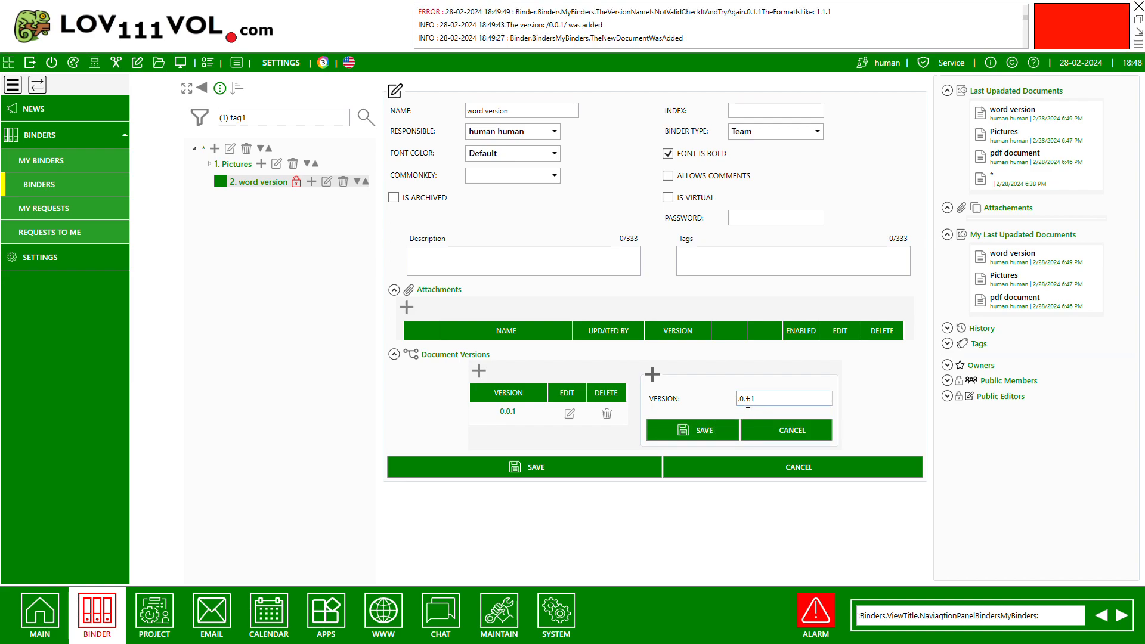
left_click(746, 403)
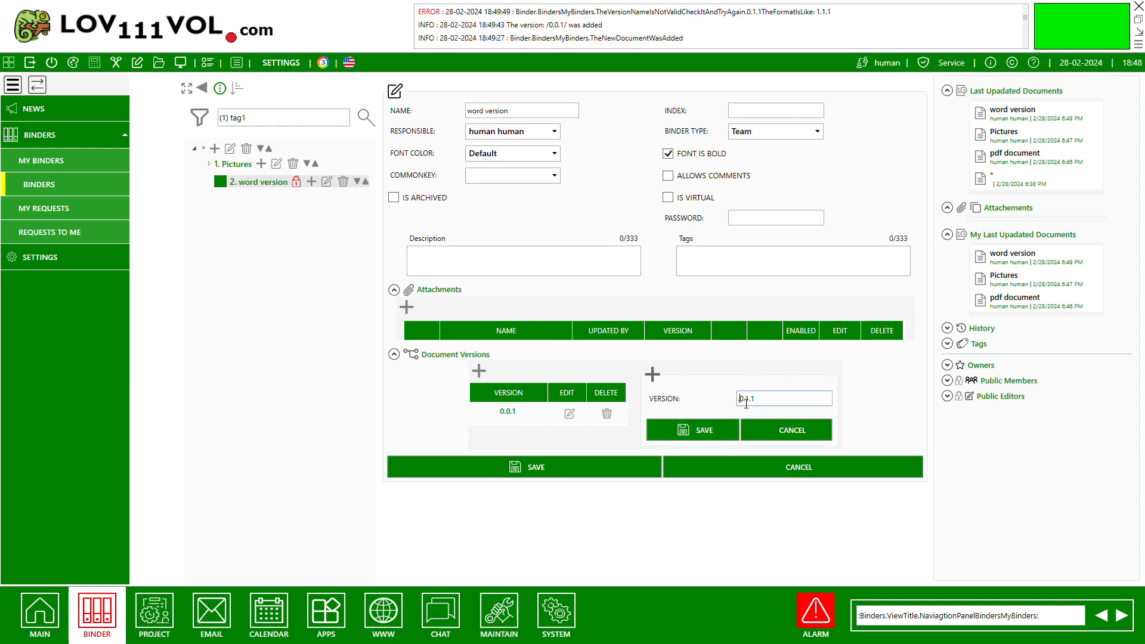
key("Delete")
left_click(690, 432)
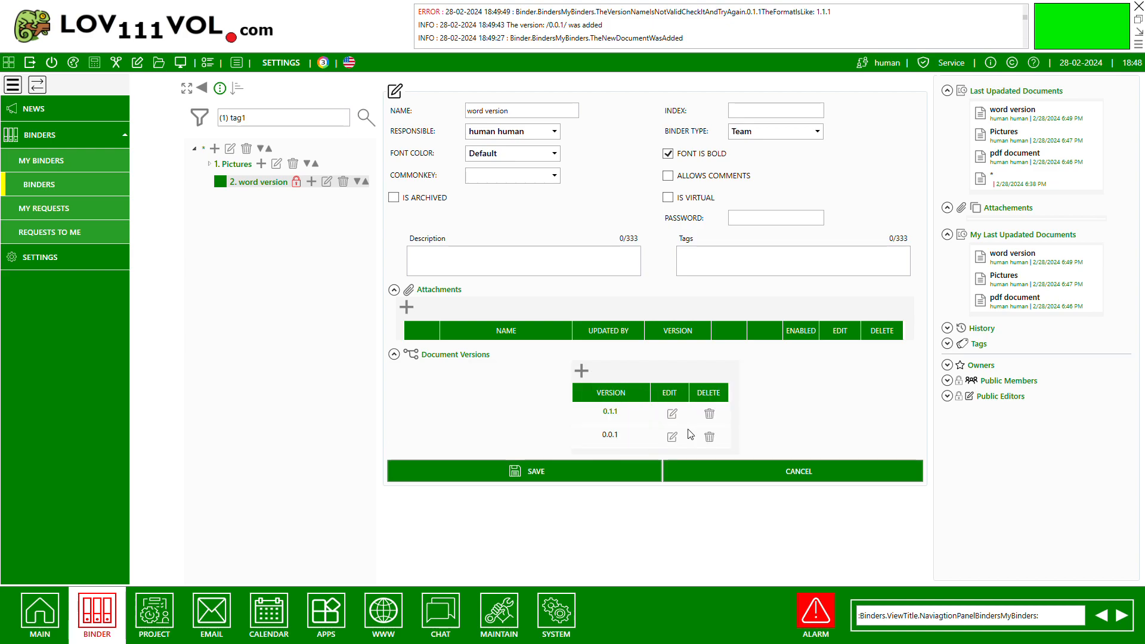
Add document version 1.1.1 to the "word version" document.
left_click(581, 371)
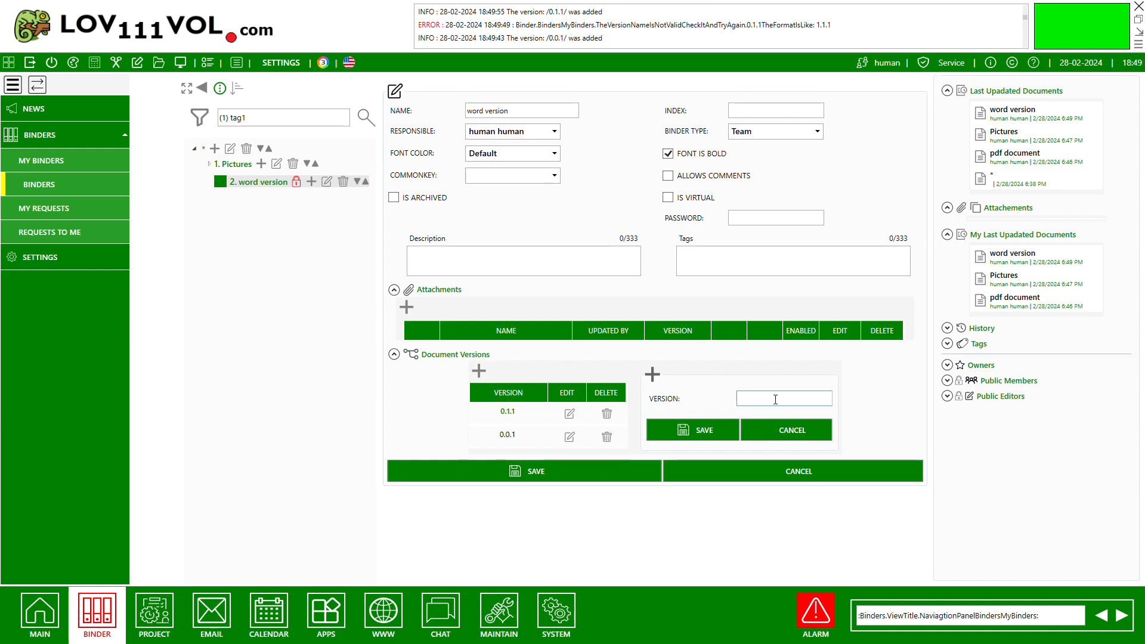
type("1.1.1")
left_click(701, 425)
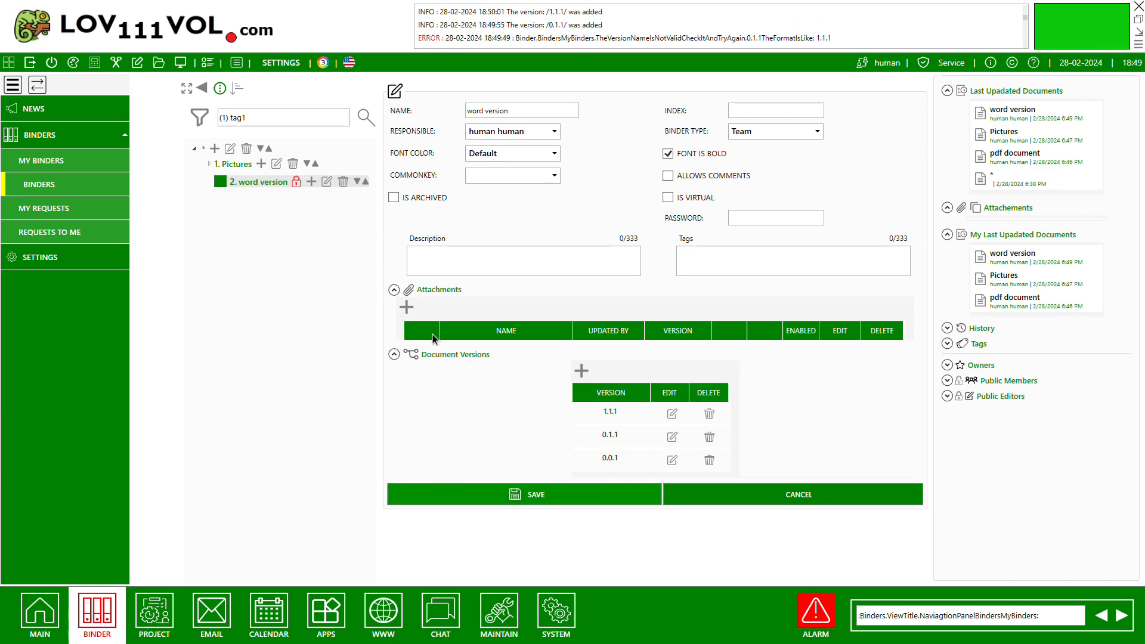
Attach the Word files Dokument1 for version 0.0.1 and Dokument2 for version 0.1.1.
left_click(401, 309)
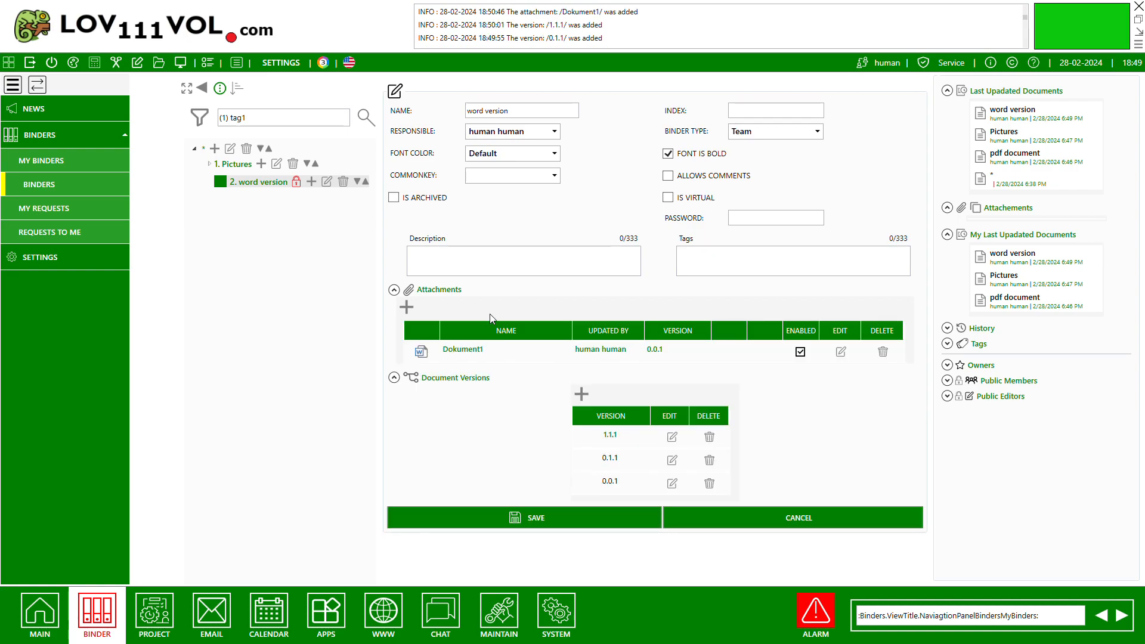
left_click(406, 307)
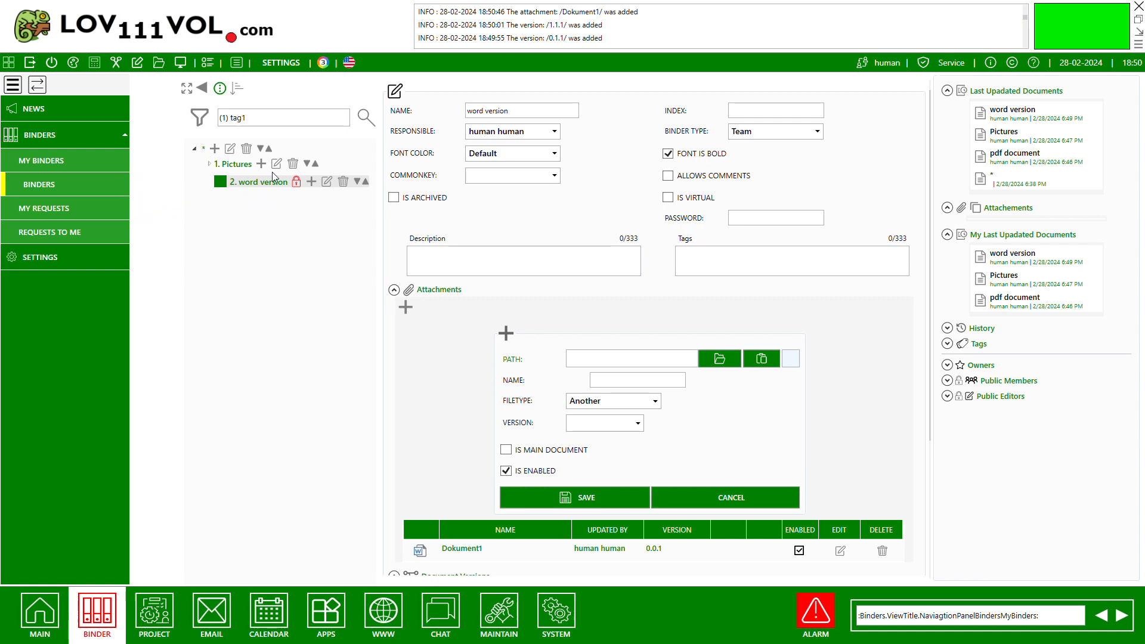
double_click(268, 149)
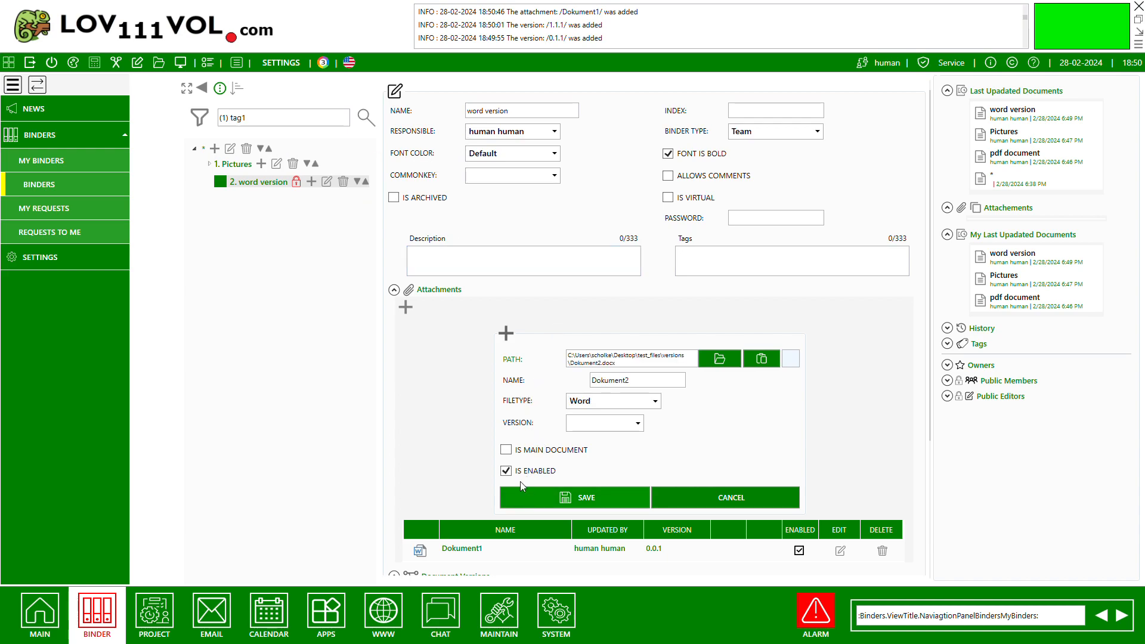
left_click(587, 426)
left_click(579, 483)
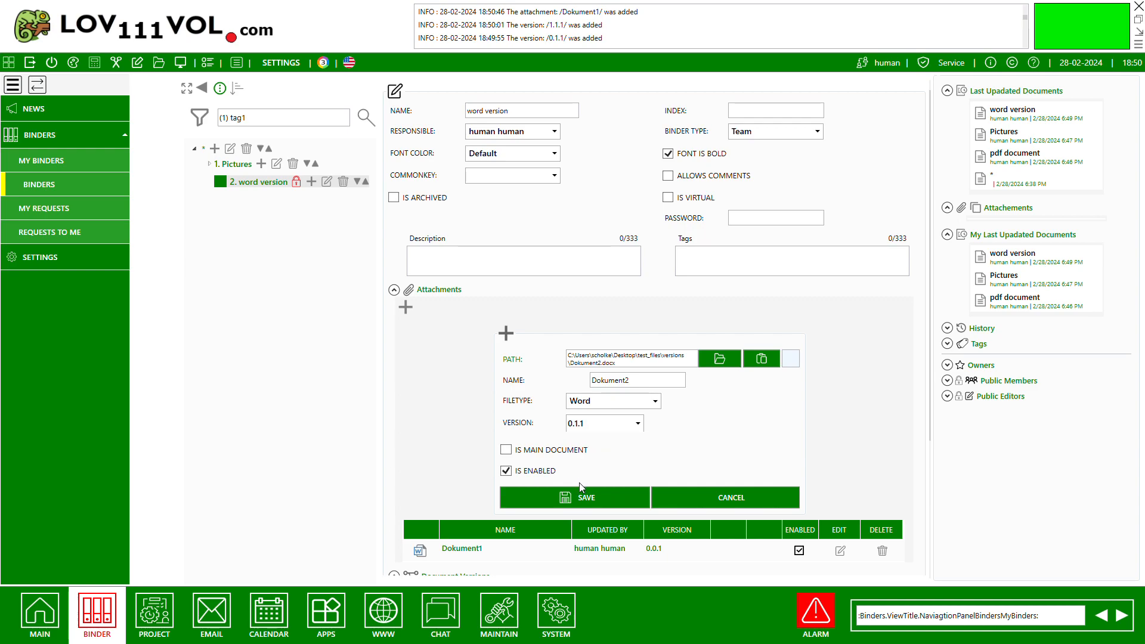
left_click(603, 504)
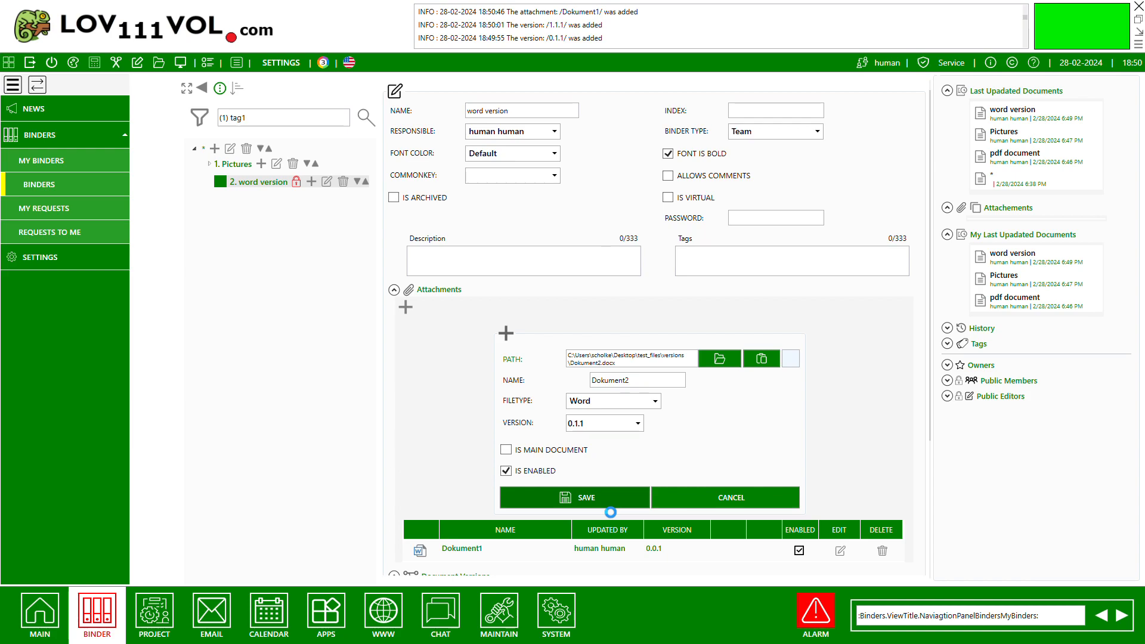
Attach the Word file Dokument3 for version 1.1.1 as the main document and save the "word version" document.
left_click(406, 307)
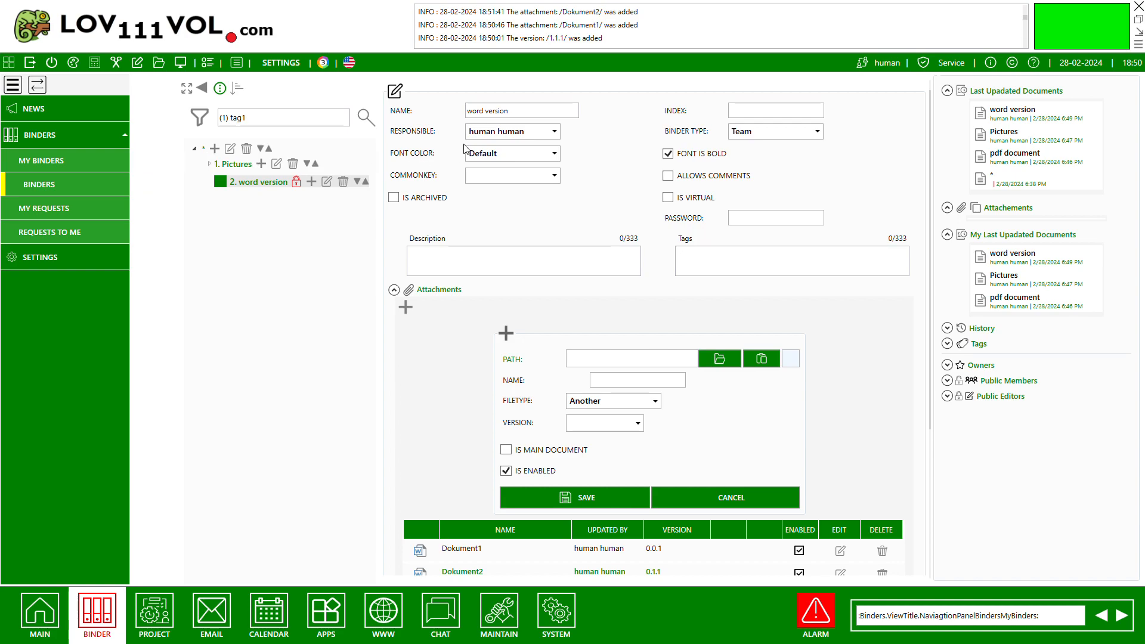
double_click(237, 159)
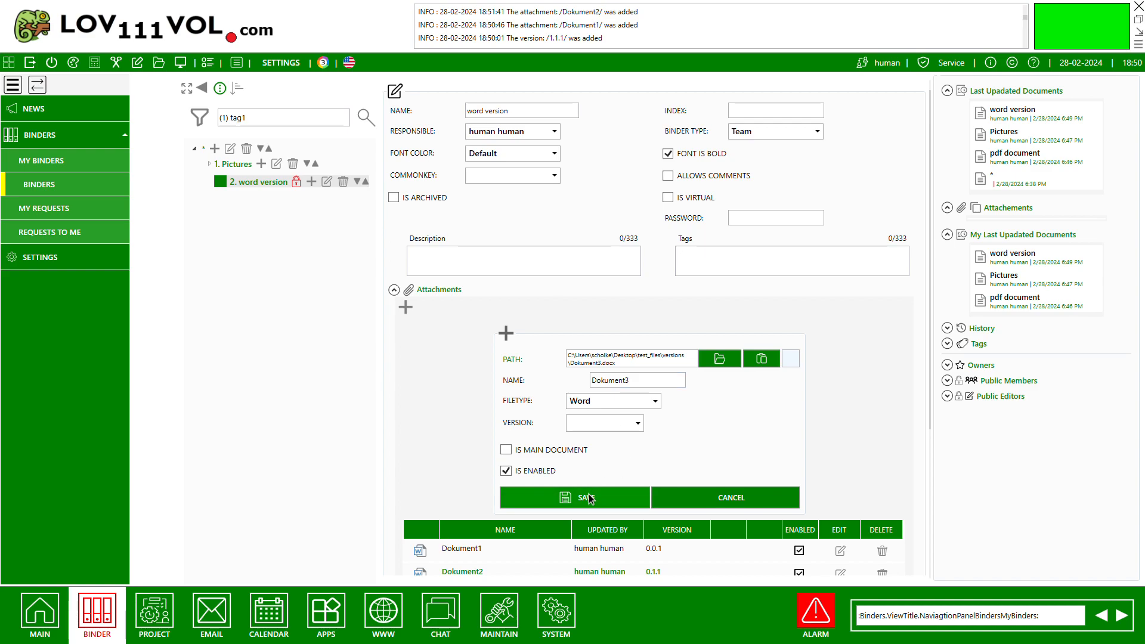
left_click(506, 449)
left_click(577, 466)
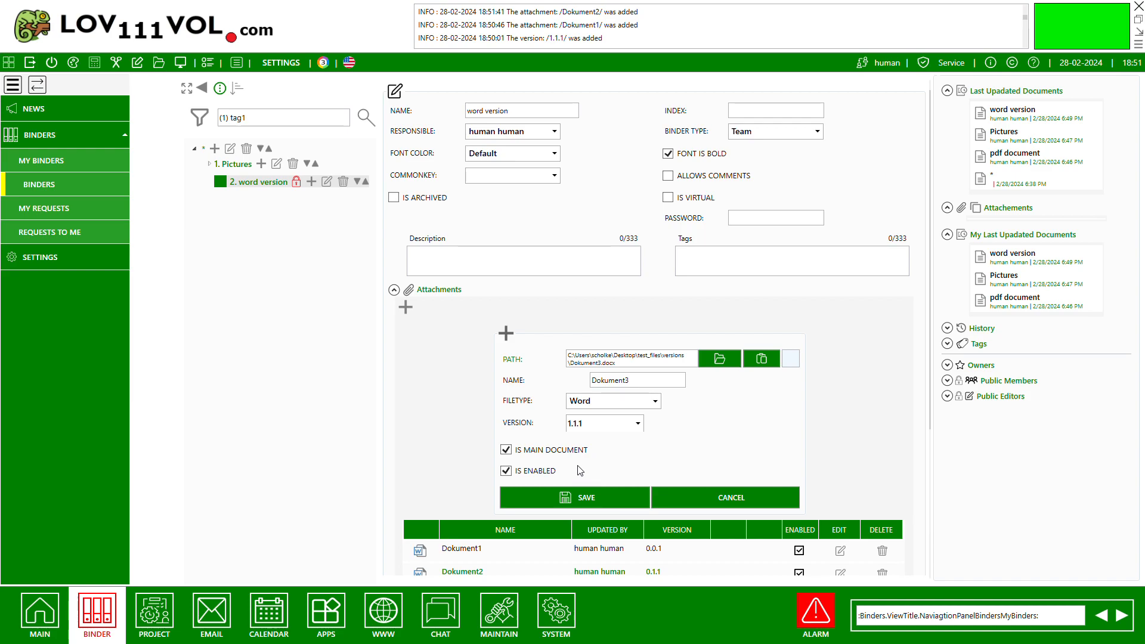
left_click(565, 499)
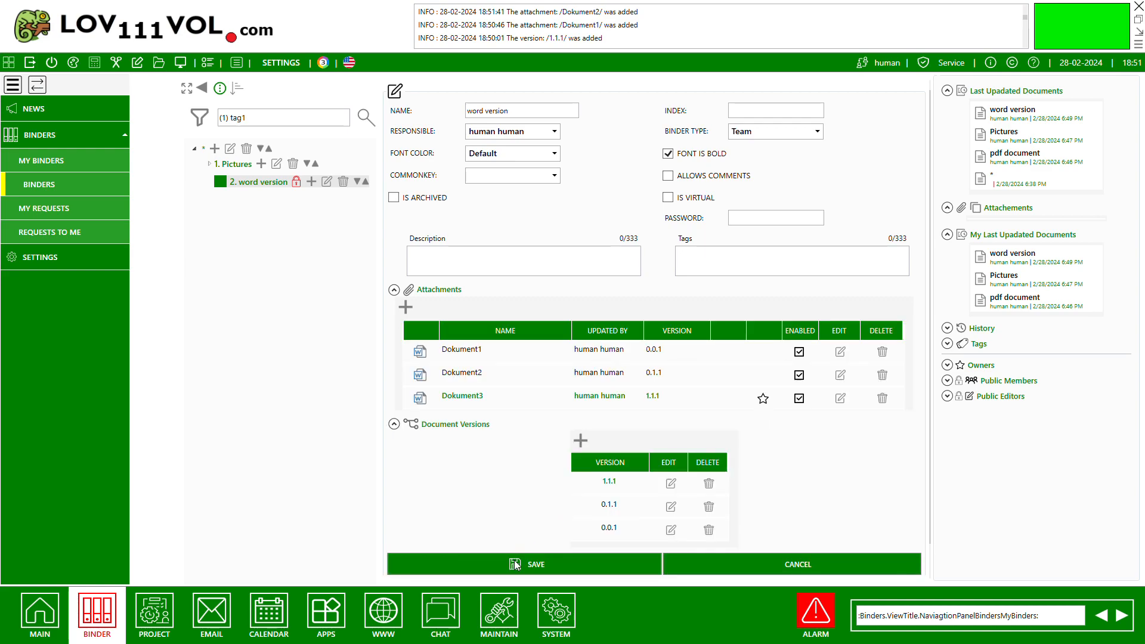
left_click(517, 565)
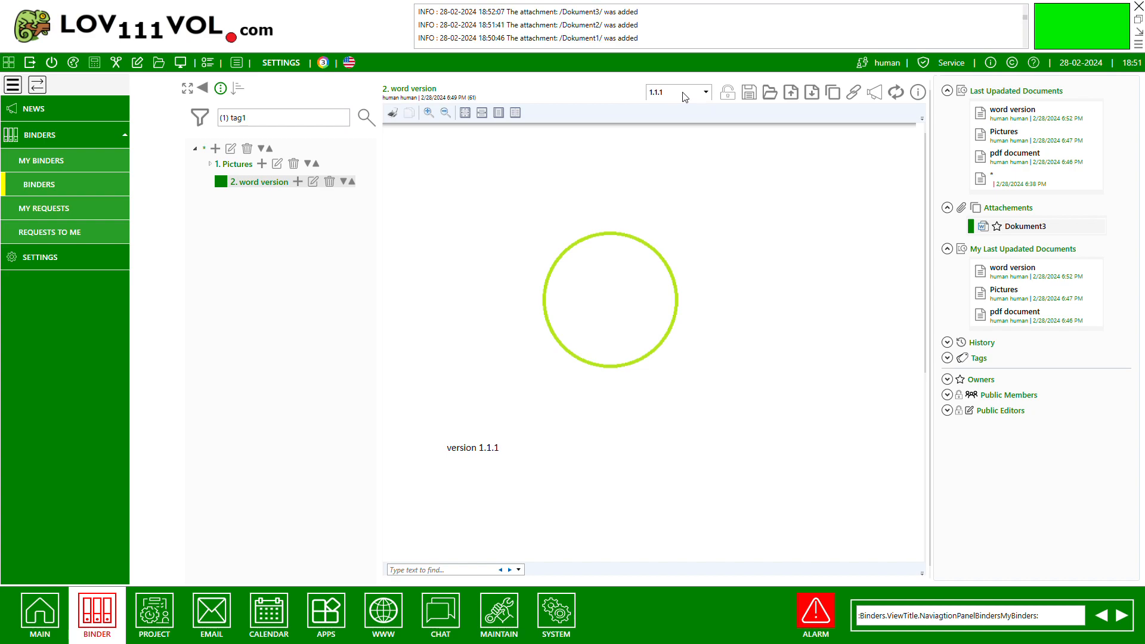
View versions 0.0.1 and 0.1.1 of the "word version" document, ending on version 1.1.1.
left_click(672, 148)
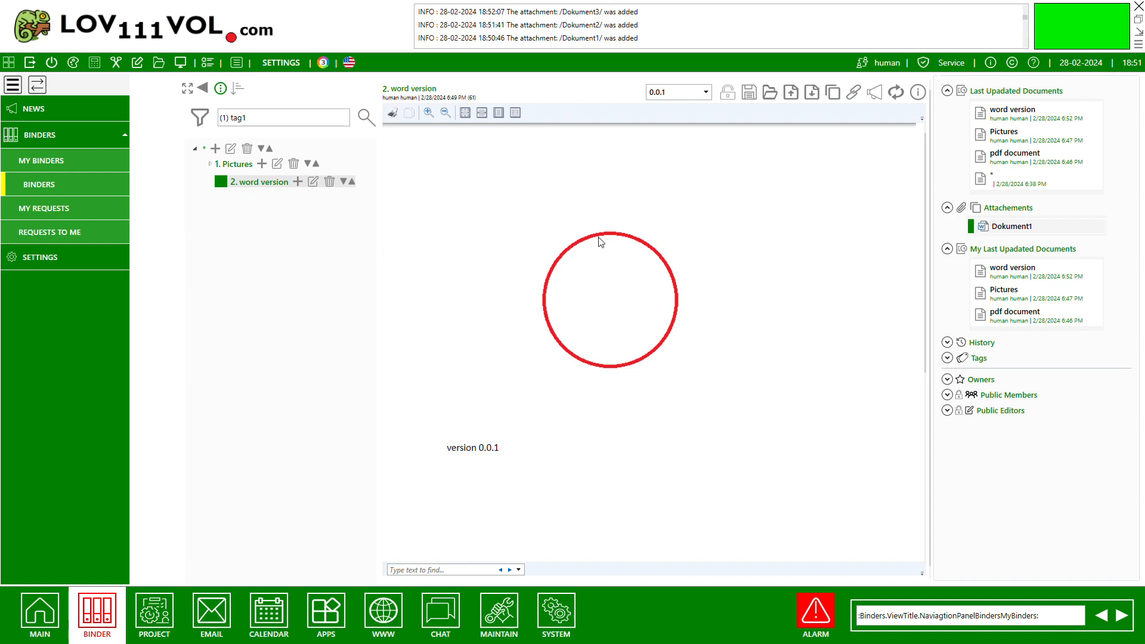
left_click(679, 96)
left_click(674, 137)
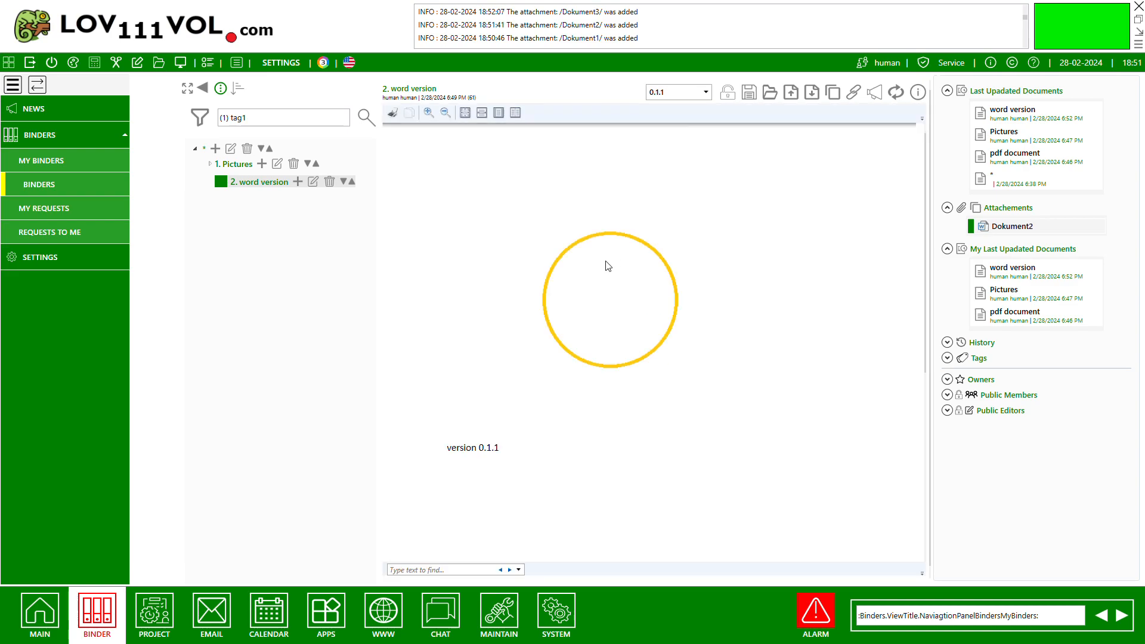
left_click(673, 118)
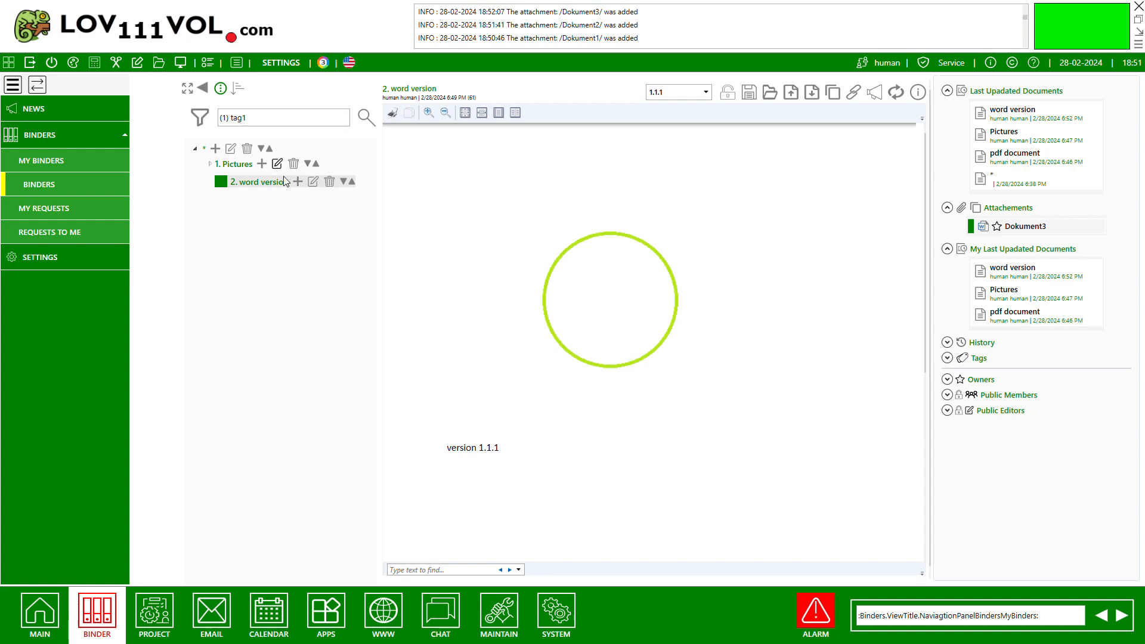
Lock the "word version" document and release the lock again.
left_click(725, 96)
left_click(726, 98)
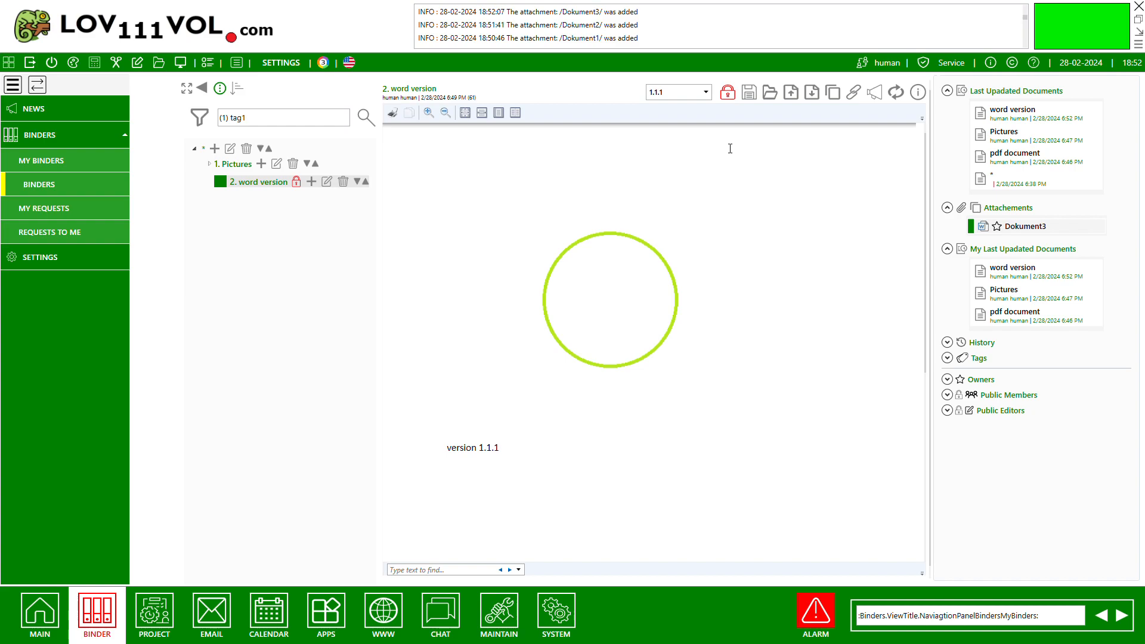
left_click(728, 93)
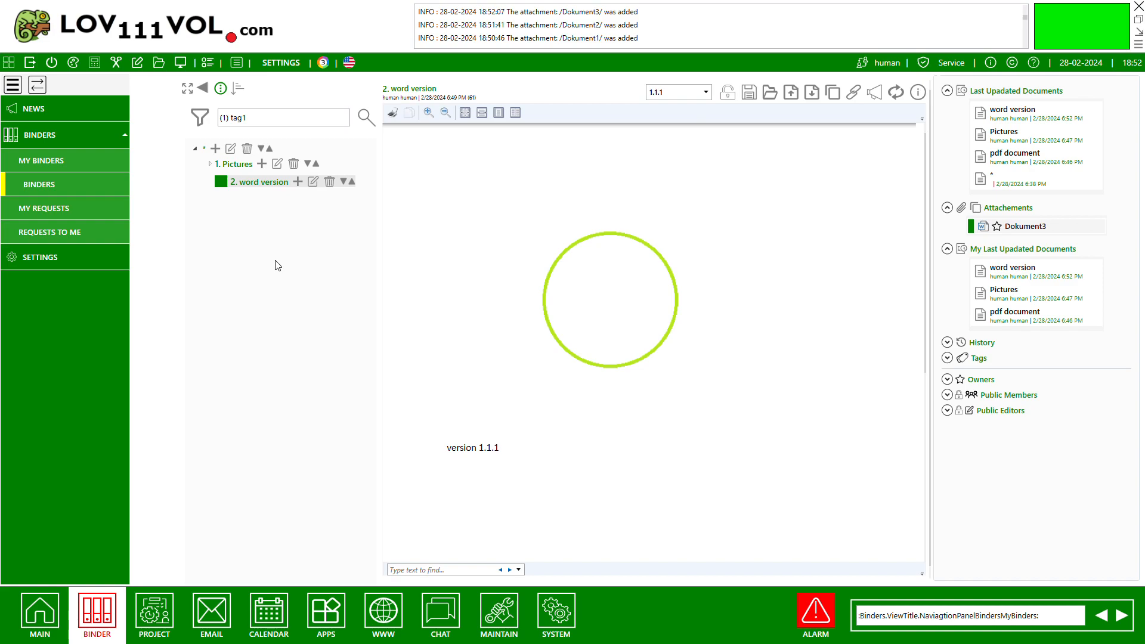
Start a new document under the root with a TxtFile attachment named "textfile" marked as the main document.
left_click(231, 166)
left_click(238, 184)
left_click(210, 149)
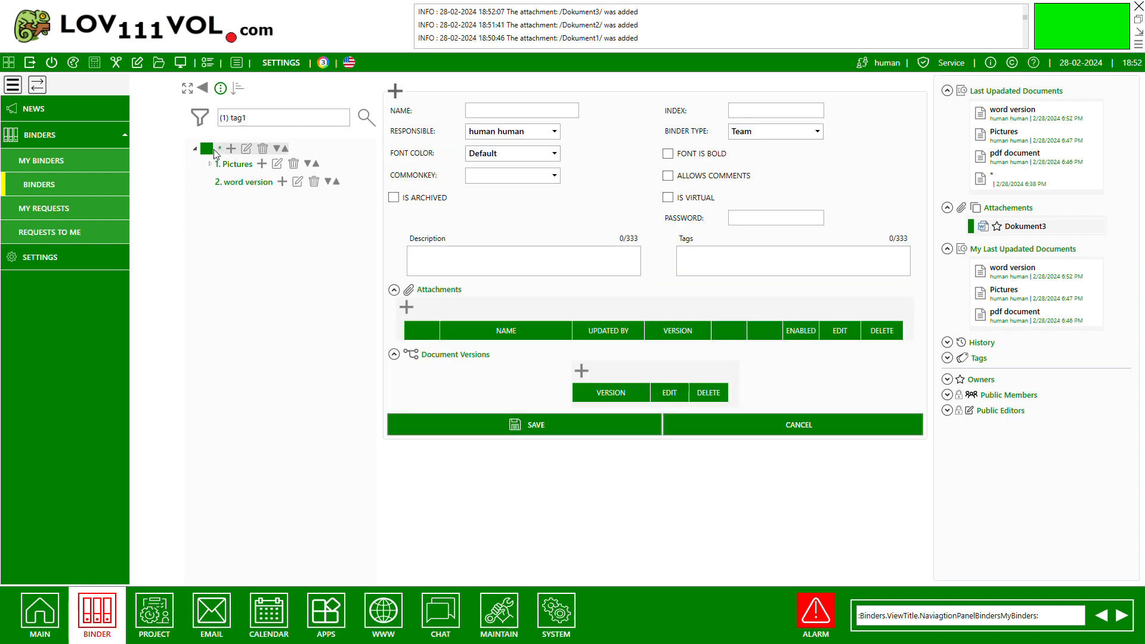
left_click(408, 307)
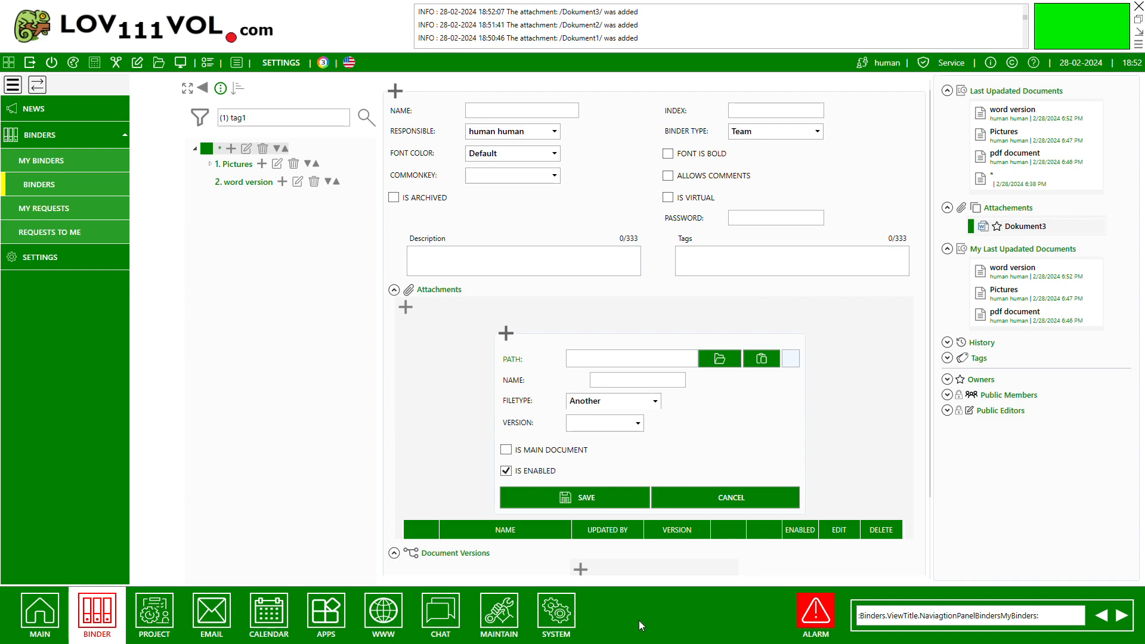
left_click(637, 591)
left_click(671, 366)
type("tex")
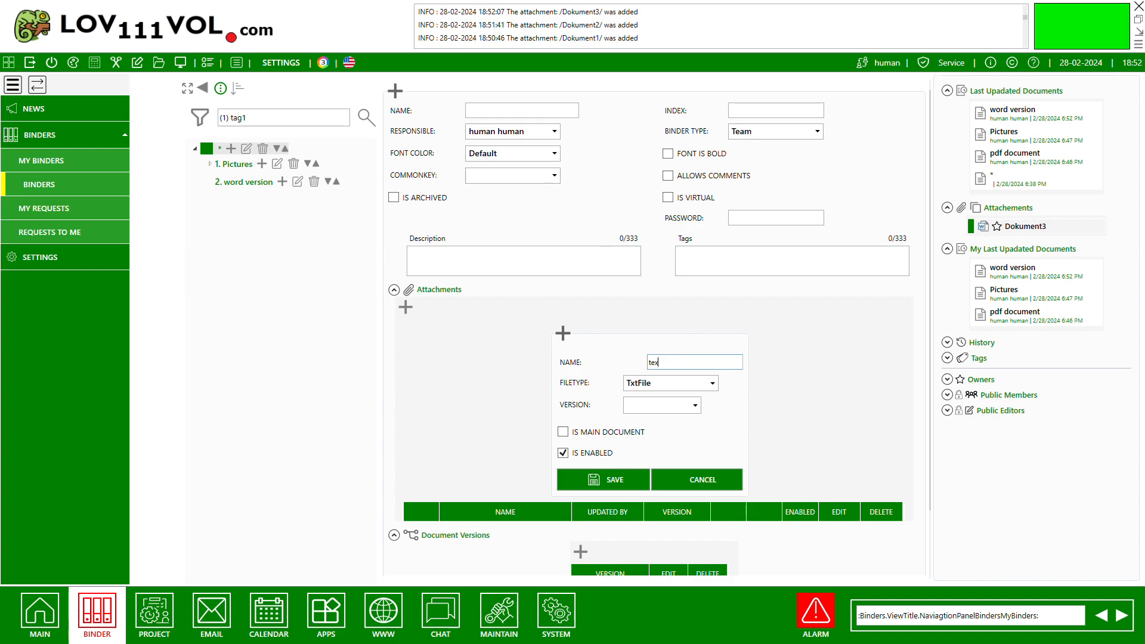
type("tfile")
left_click(563, 432)
Name the new document "textfile" and save both its attachment and the document.
left_click(479, 111)
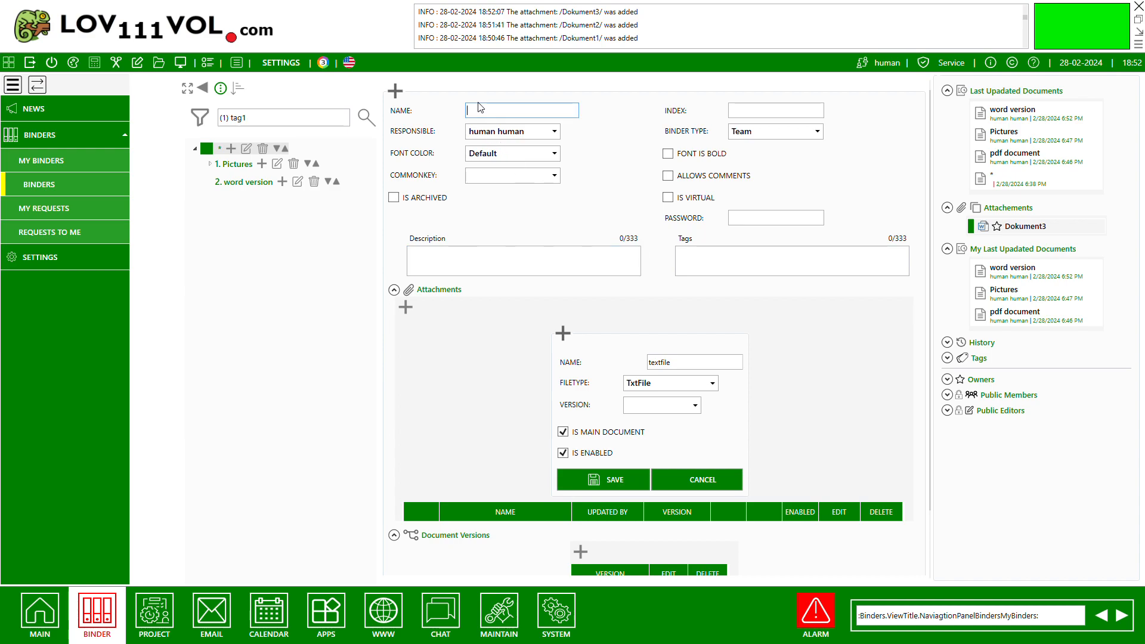
type("textfile")
left_click(604, 480)
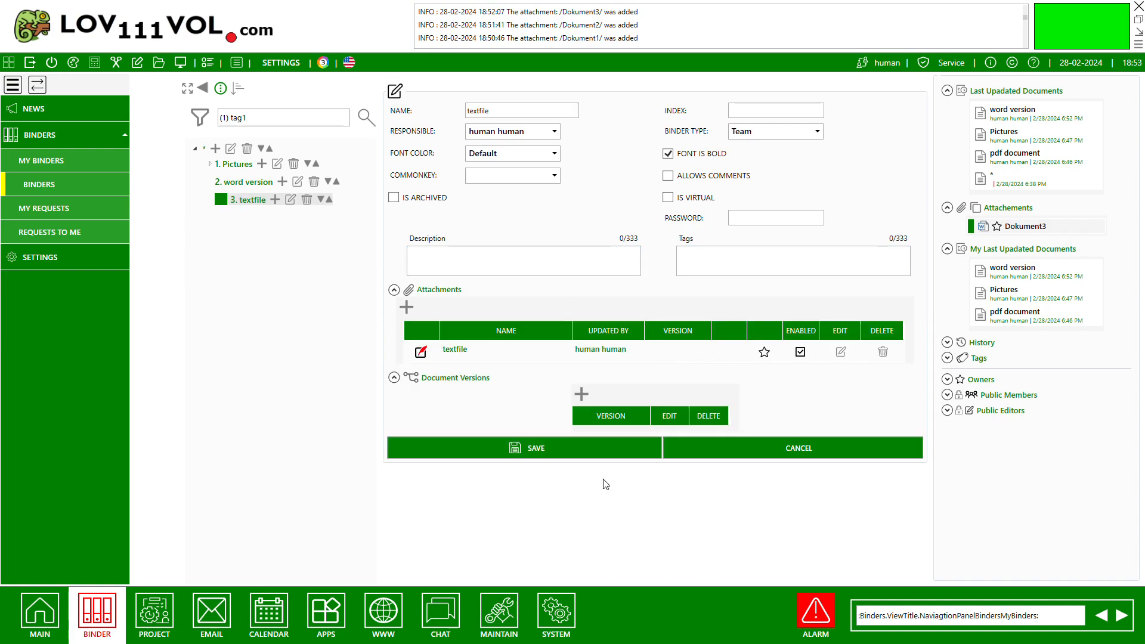
left_click(568, 449)
left_click(568, 449)
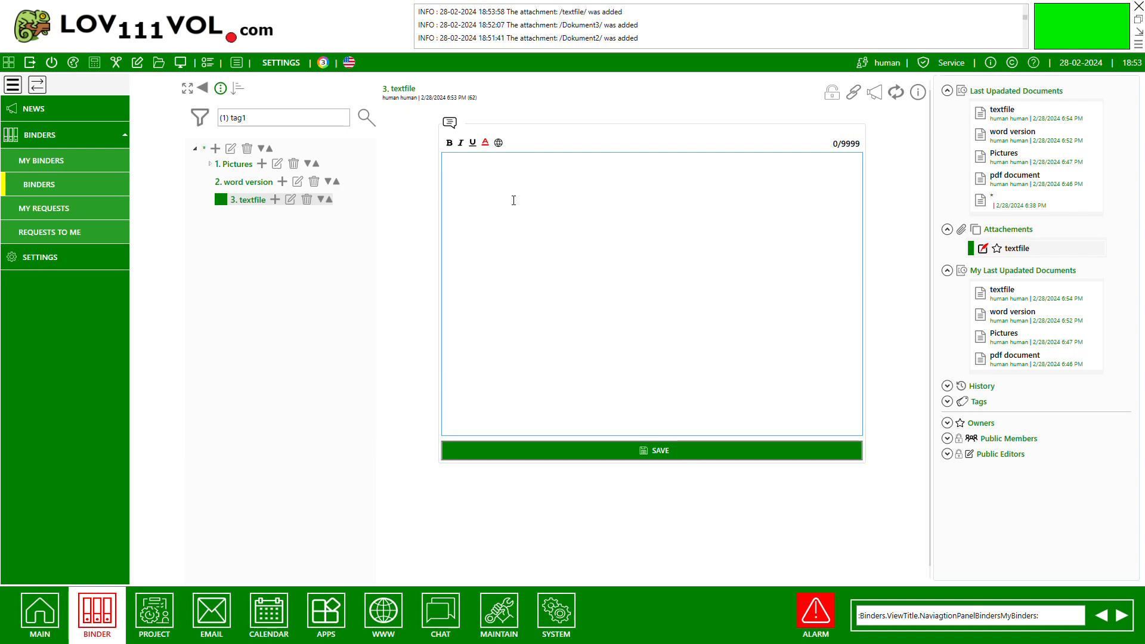
Enter "test file" as the text file's content and save it.
type("test file")
left_click(620, 457)
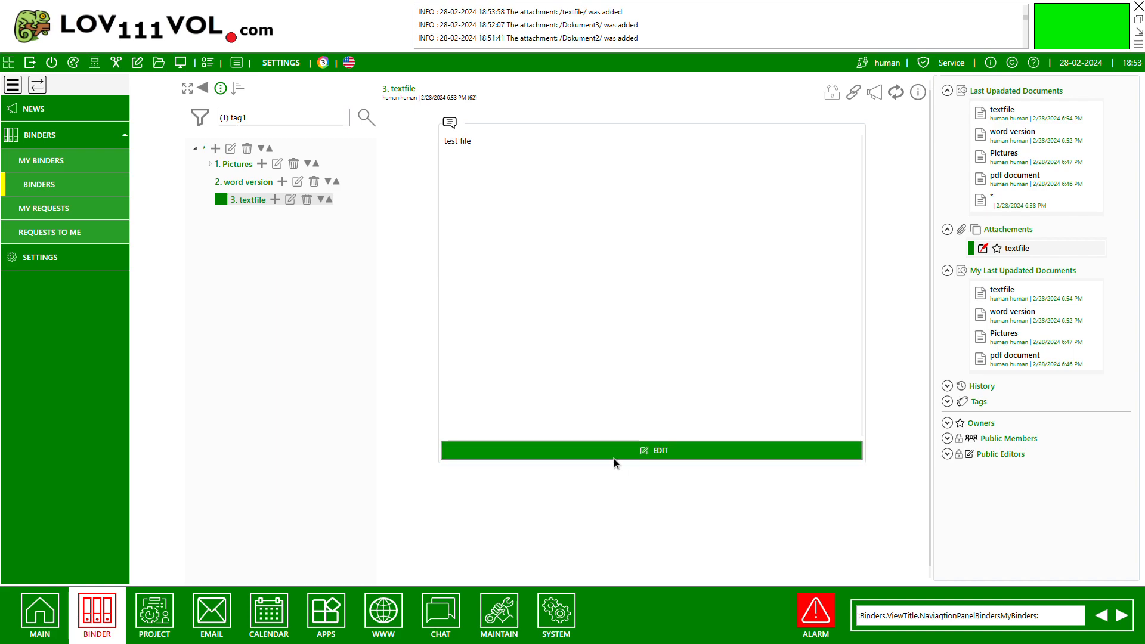
Switch between the "word version", Pictures and textfile documents to compare their main attachments, ending on textfile.
left_click(258, 185)
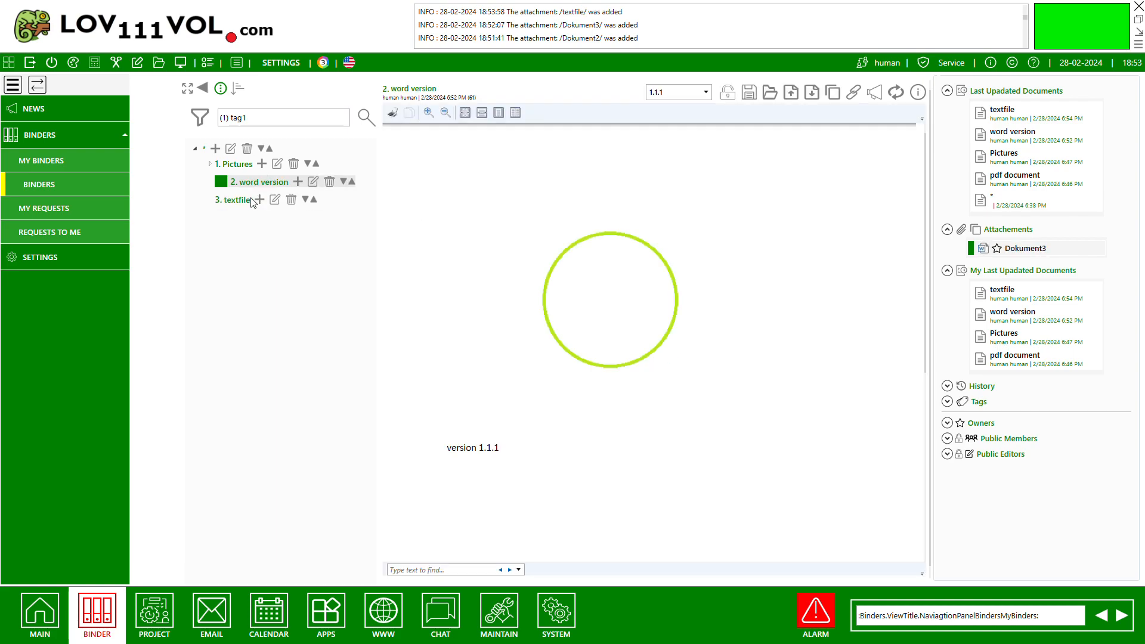
left_click(249, 200)
left_click(241, 165)
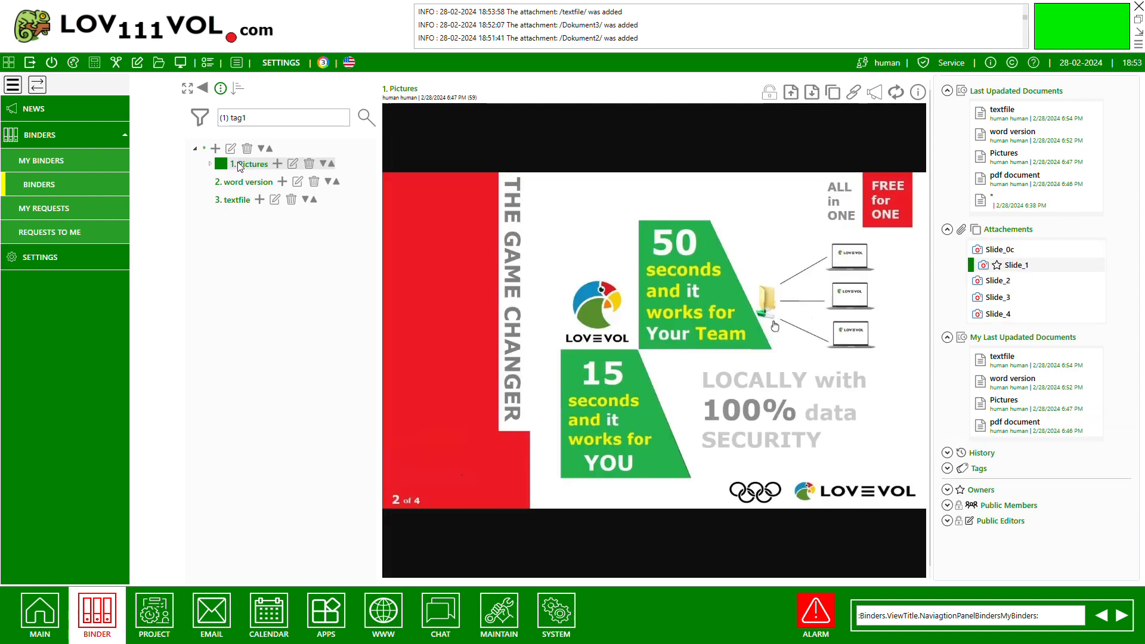
left_click(236, 202)
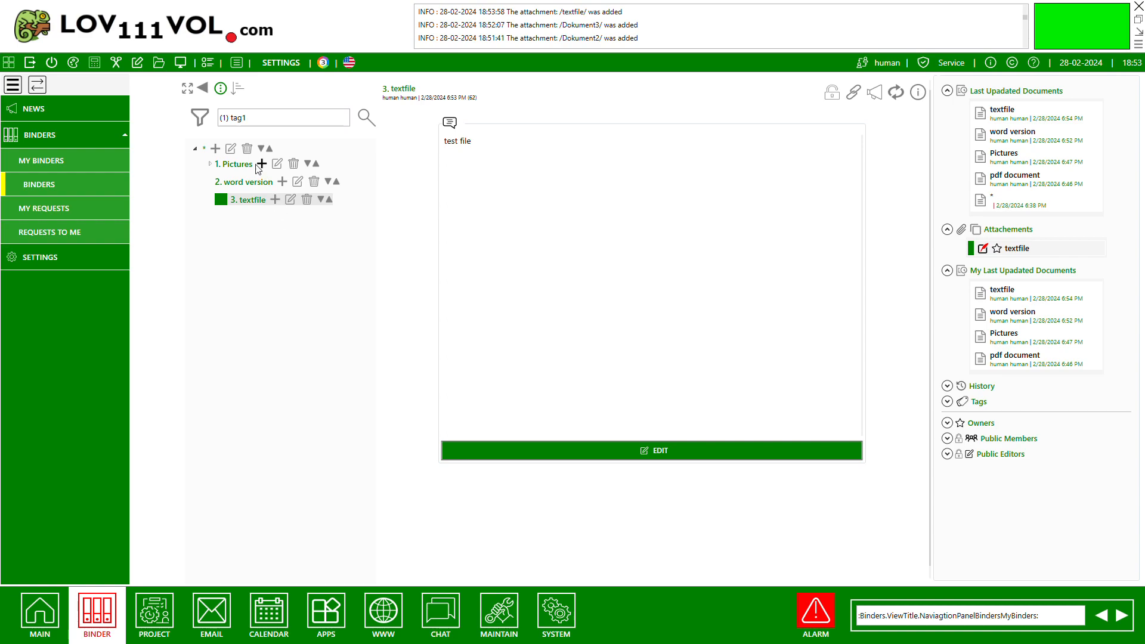
Start a new root document named "SharePoit" with bold SkyBlue font, the clock common key and comments allowed.
left_click(215, 150)
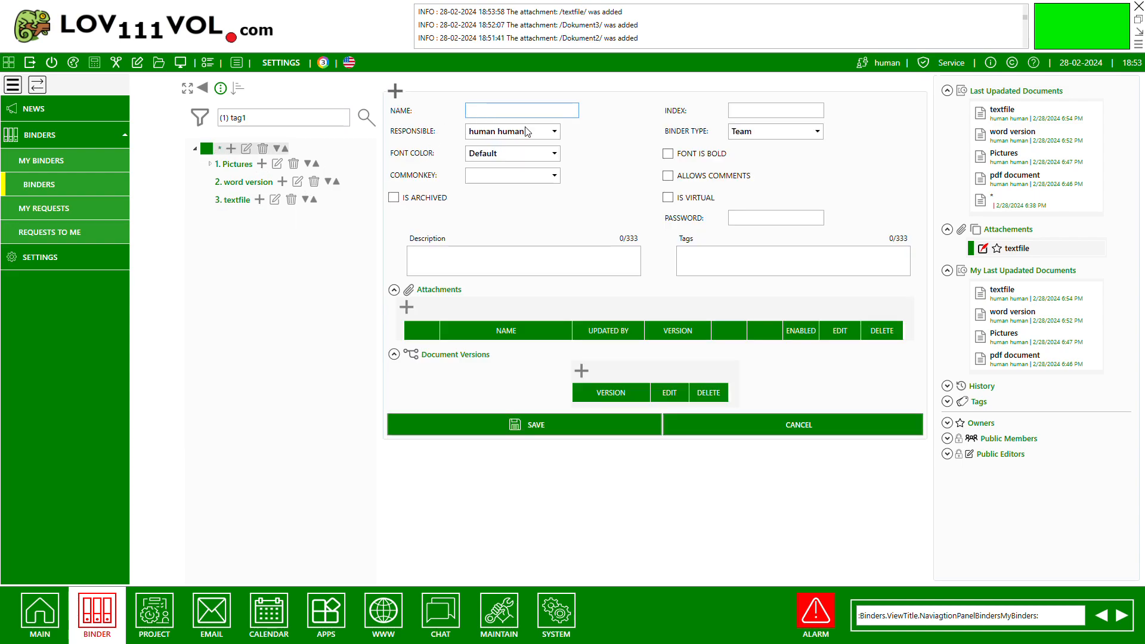
type("SharePoitn")
key("BackSpace")
left_click(711, 154)
left_click(519, 159)
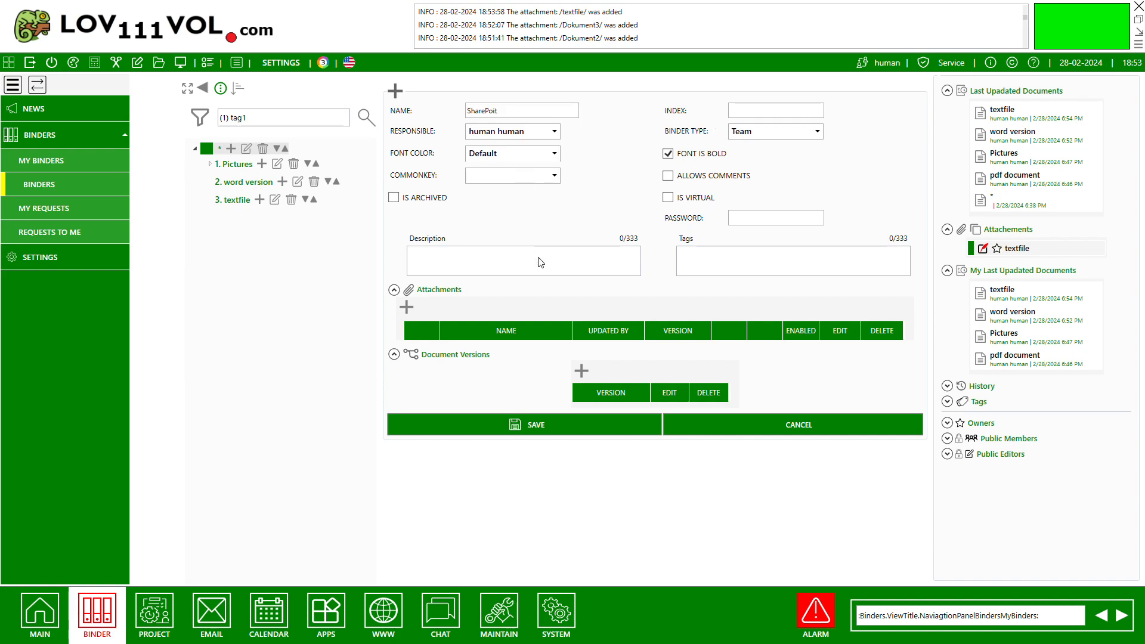
left_click(540, 275)
left_click(529, 180)
left_click(490, 375)
left_click(669, 177)
Add a FolderCommander attachment named "SharePoint" to the new document as its main document and save the attachment.
left_click(409, 309)
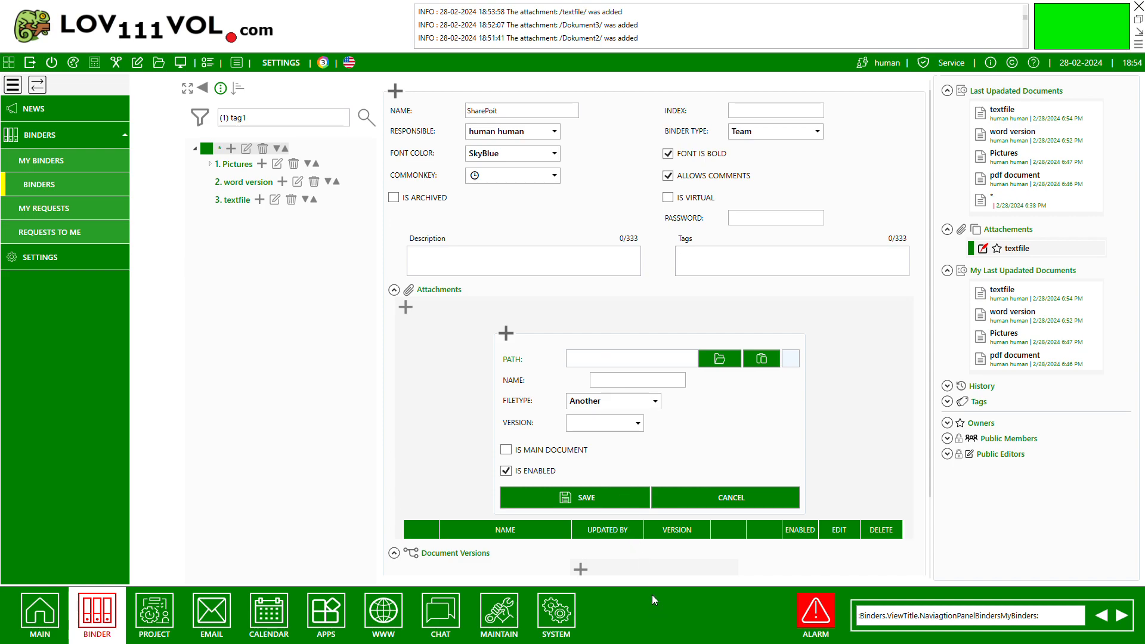
left_click(645, 485)
left_click(679, 366)
type("S")
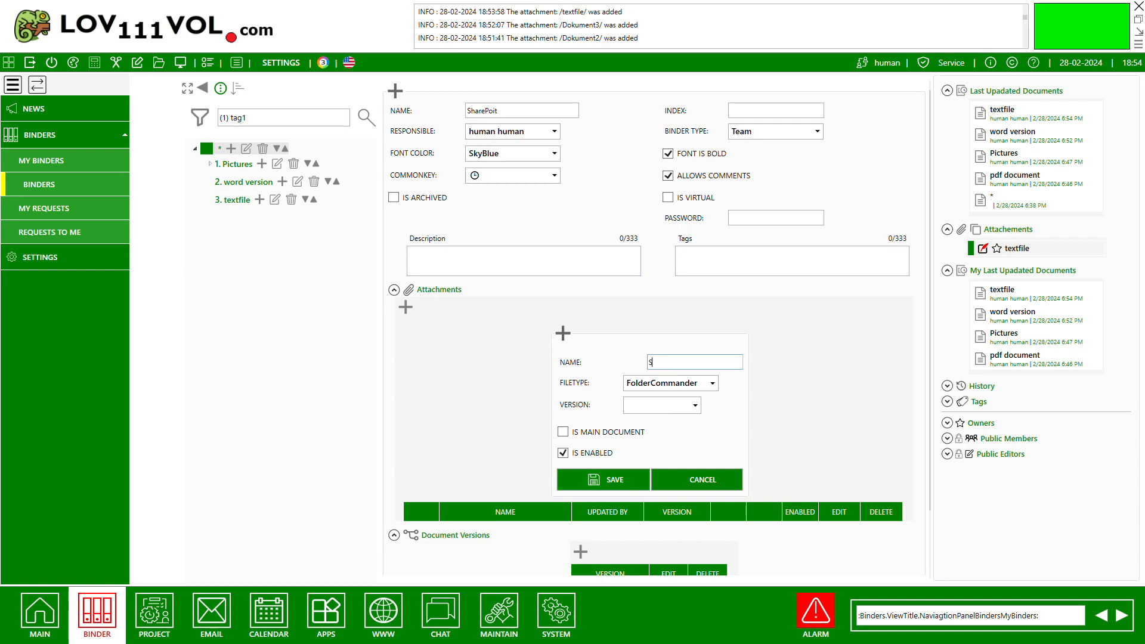
type("harePOin")
key("BackSpace")
key("BackSpace")
key("BackSpace")
type("oint")
left_click(563, 432)
left_click(585, 481)
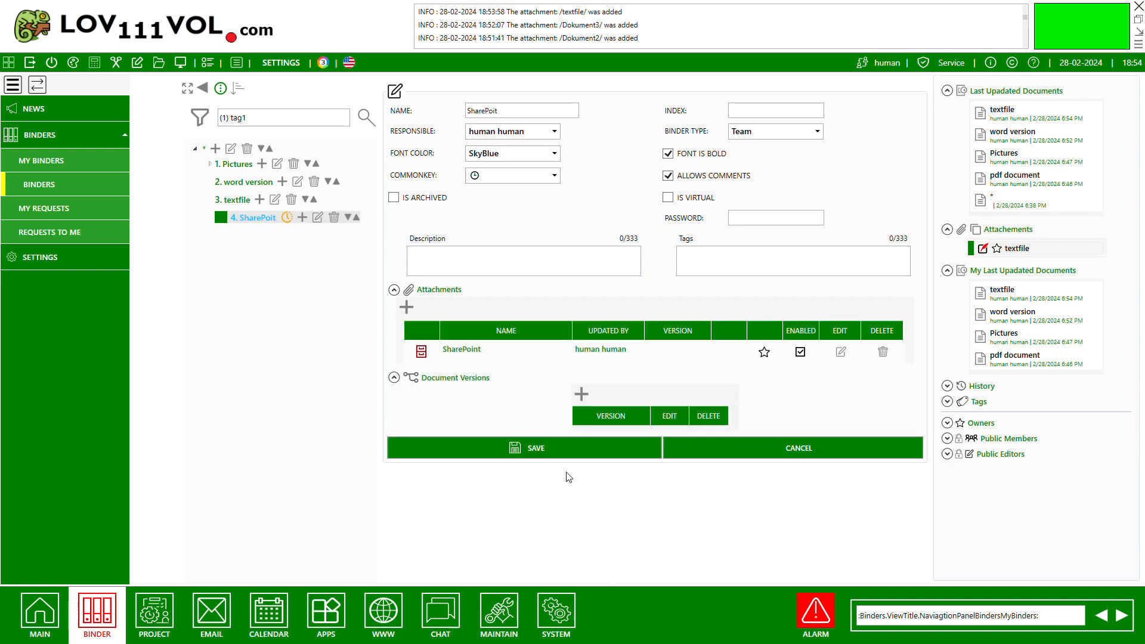
Save the SharePoit document and narrow the document tree to give its folder commander more room.
left_click(570, 448)
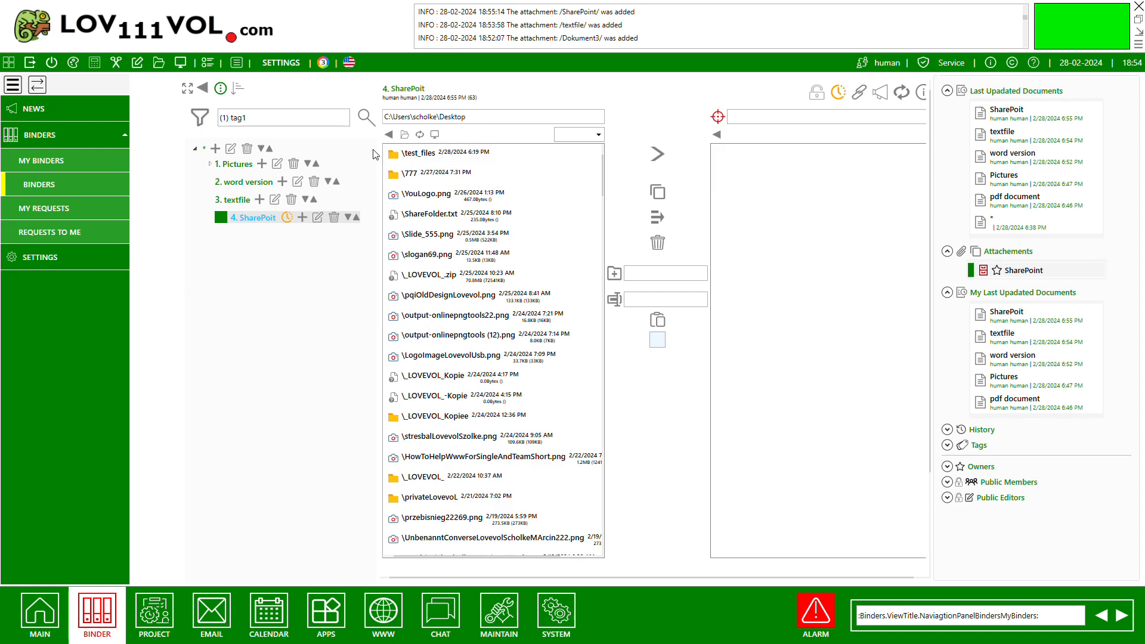
left_click_drag(382, 153, 336, 153)
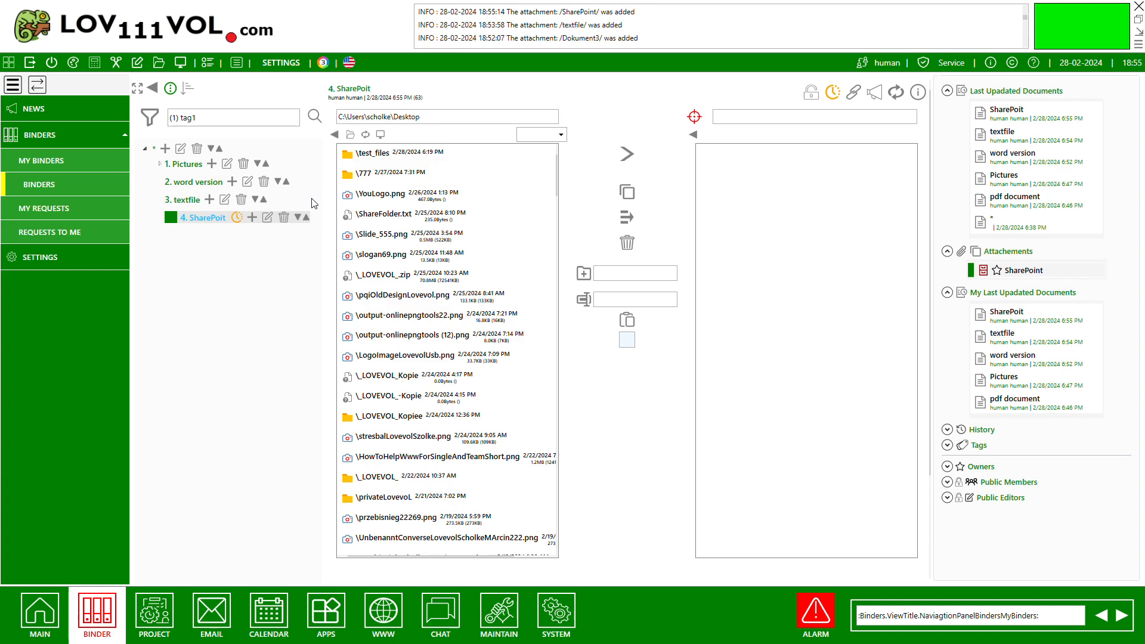
Select YouLogo.png, reverse the folder commander's transfer direction and set it back.
left_click(389, 199)
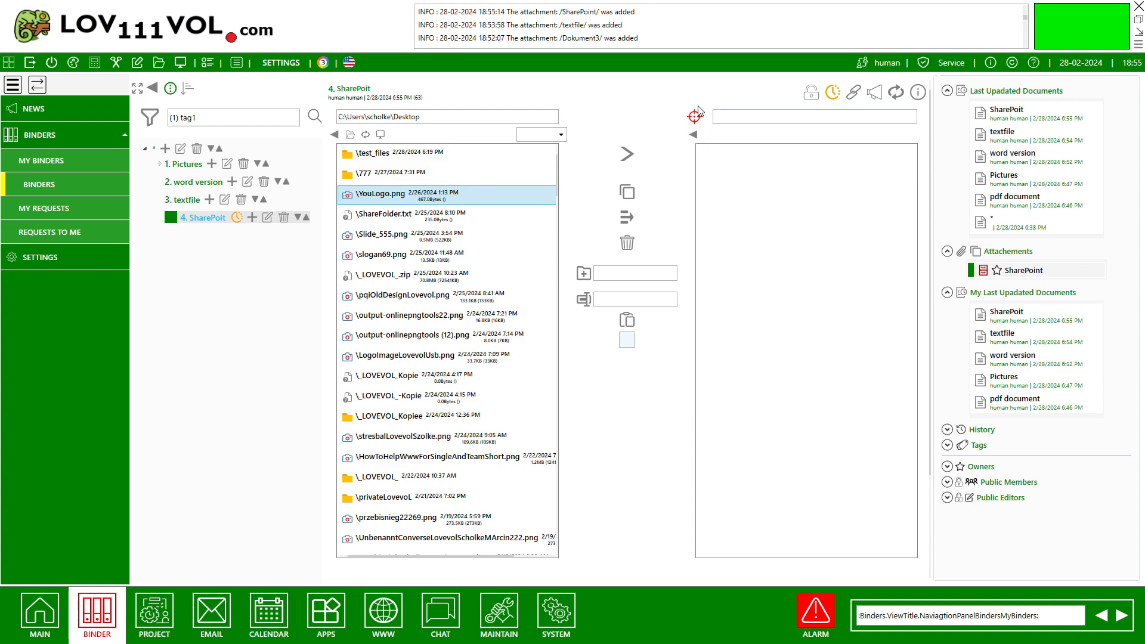
left_click(630, 159)
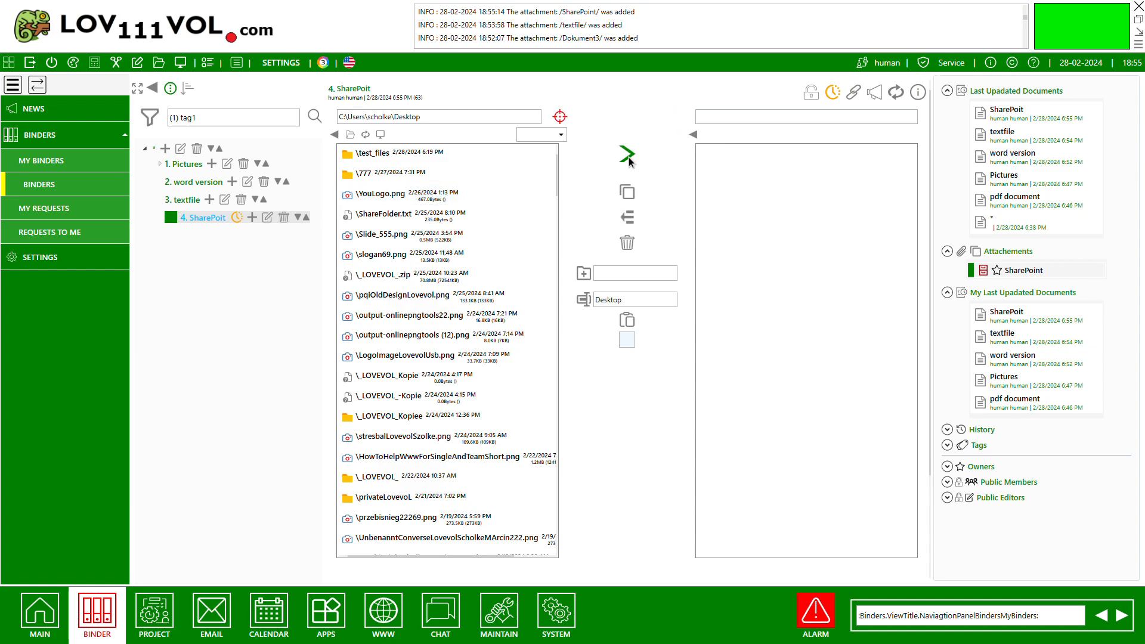
left_click(630, 158)
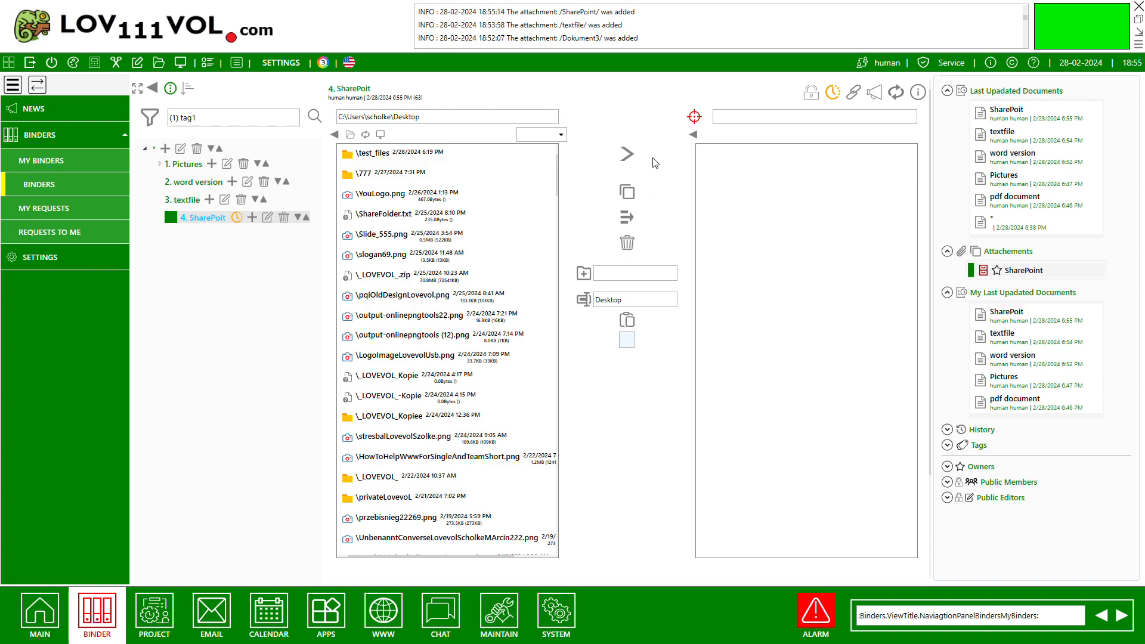
Copy YouLogo.png from the local Desktop folder into the document's shared folder.
left_click(426, 199)
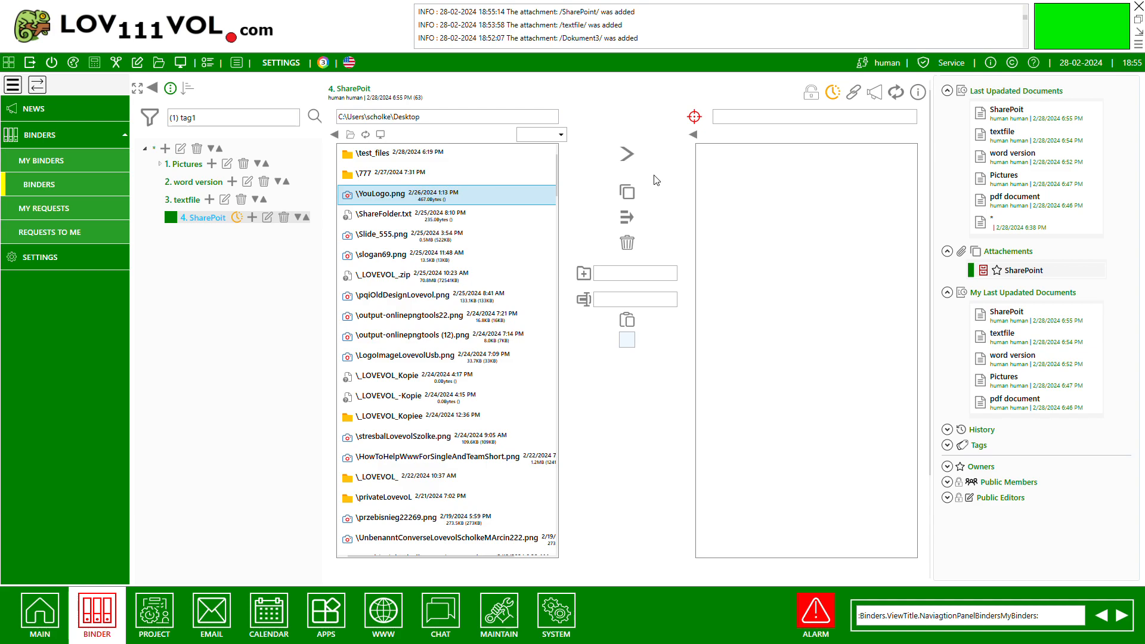
left_click(632, 197)
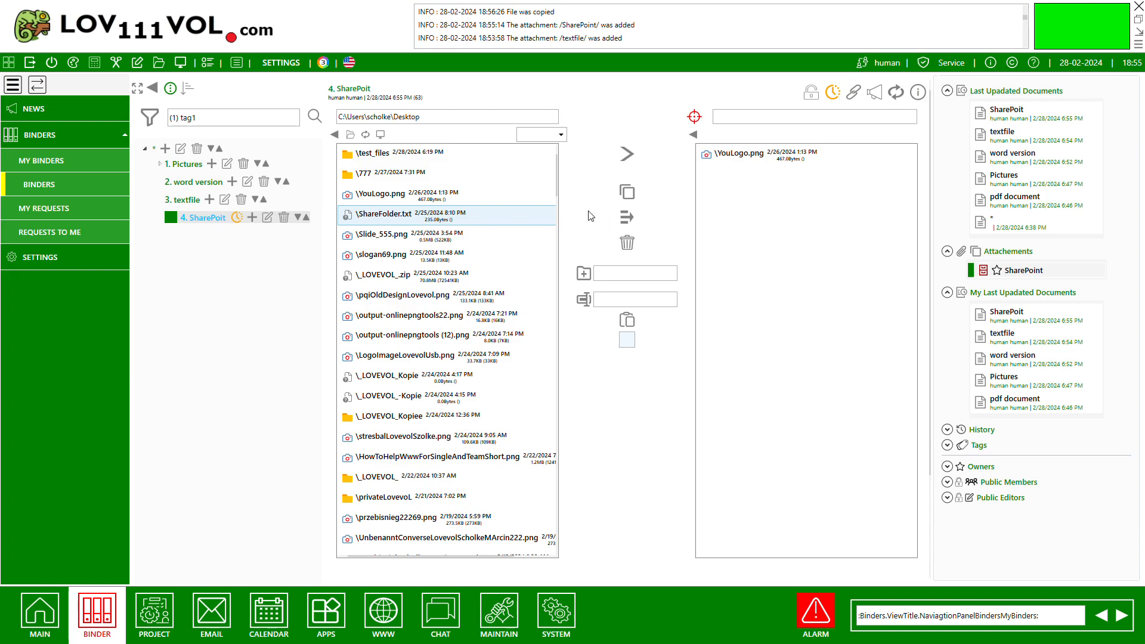
Create a folder named "folder1" in the root of the shared folder.
left_click(624, 273)
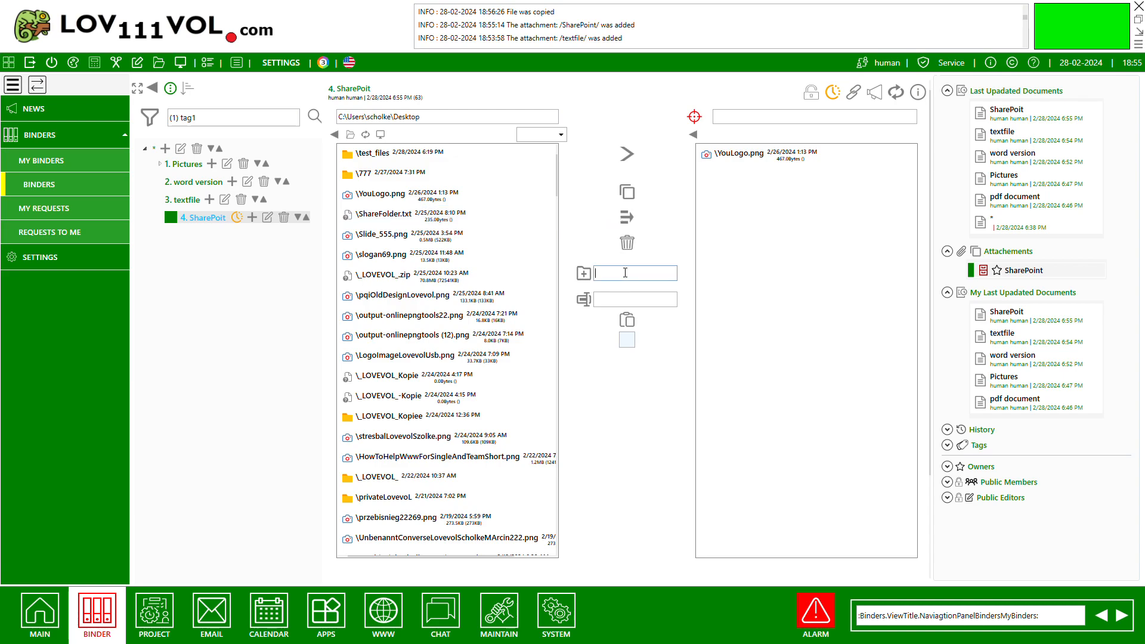
type("folder1")
left_click(584, 273)
Create a folder named "subfolder" inside folder1 and return to the shared folder's root.
double_click(724, 154)
left_click(612, 279)
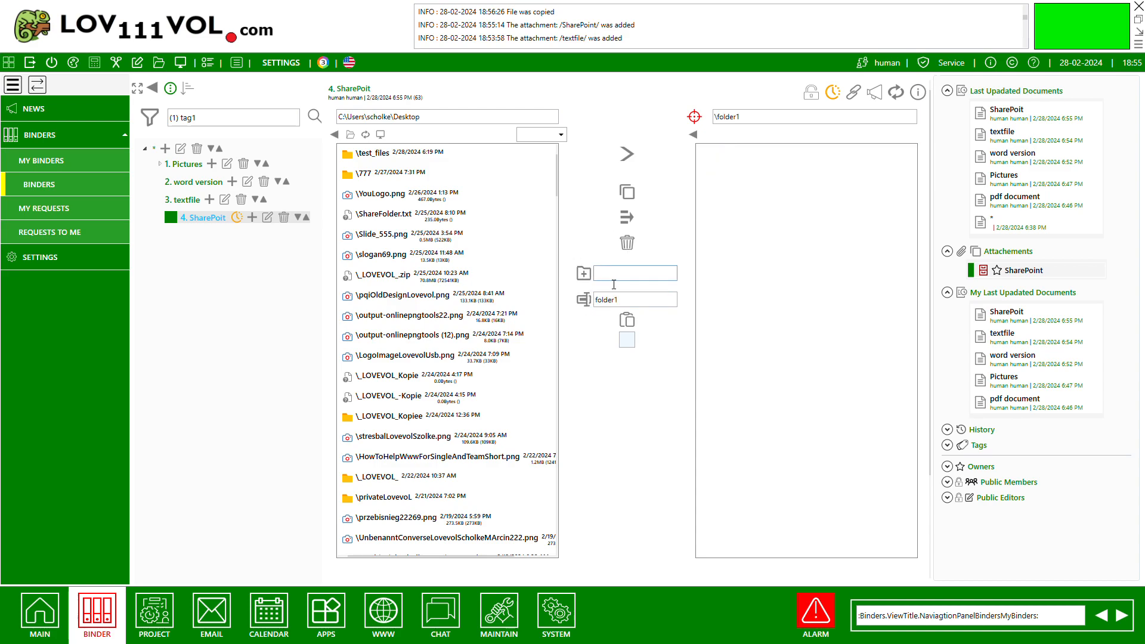
type("subfolder")
left_click(583, 273)
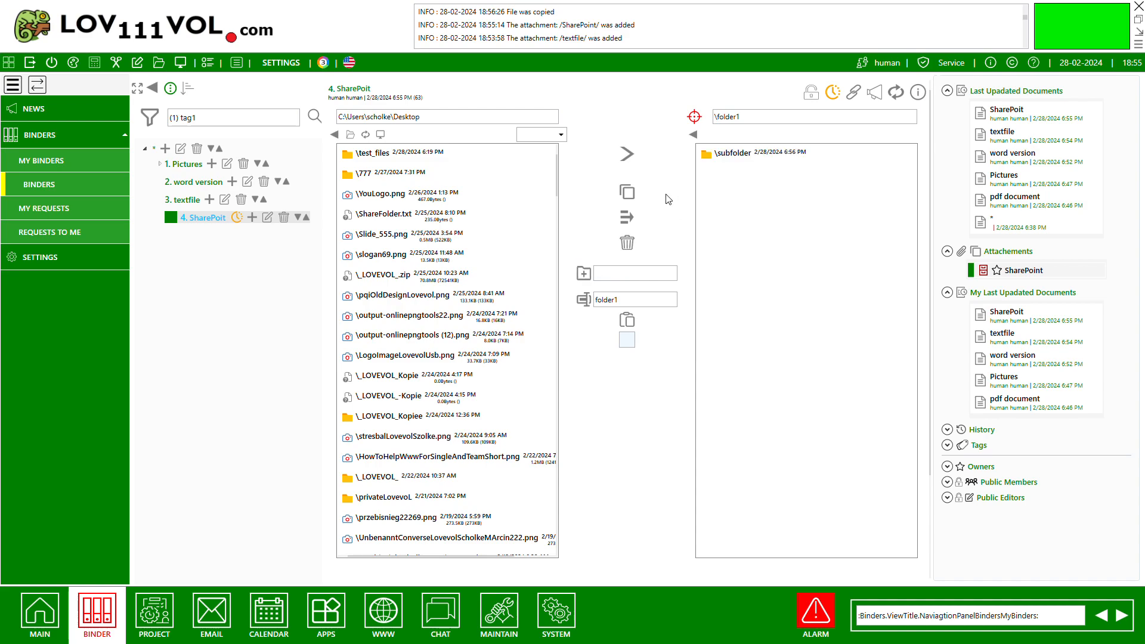
left_click(694, 134)
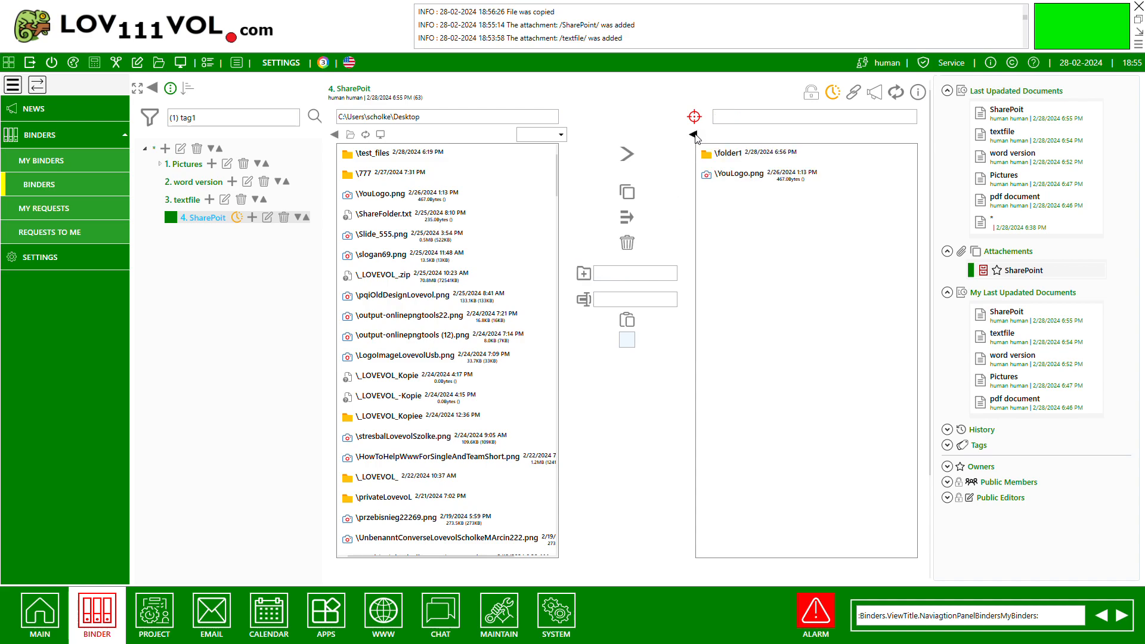
double_click(737, 156)
left_click(693, 134)
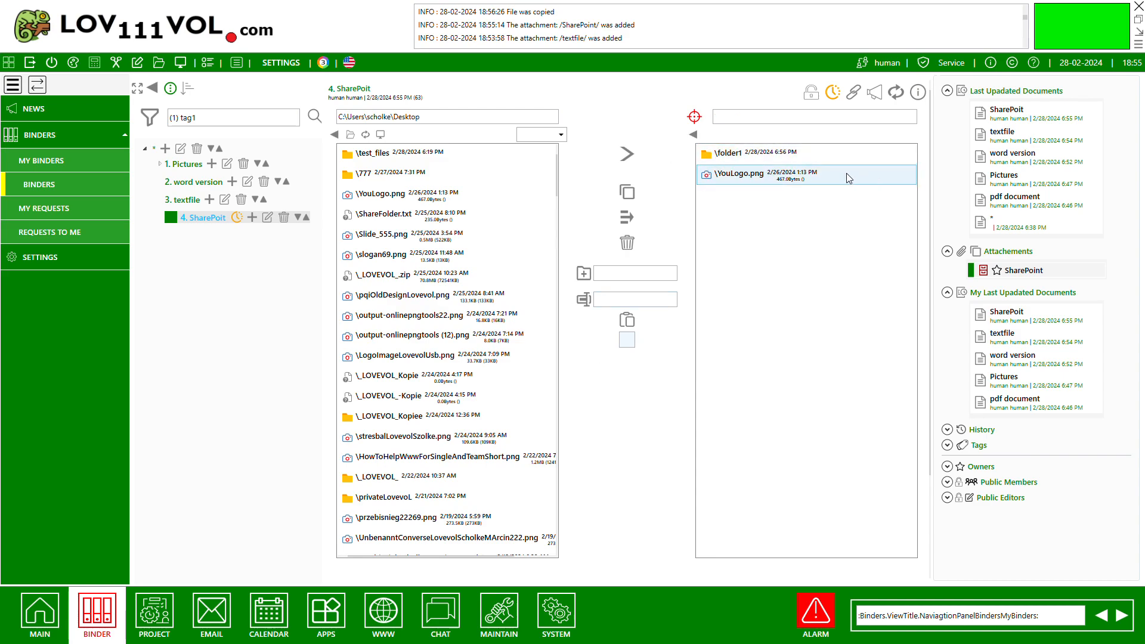
Rename the shared copy of YouLogo.png as "YouLogo2222".
left_click(729, 174)
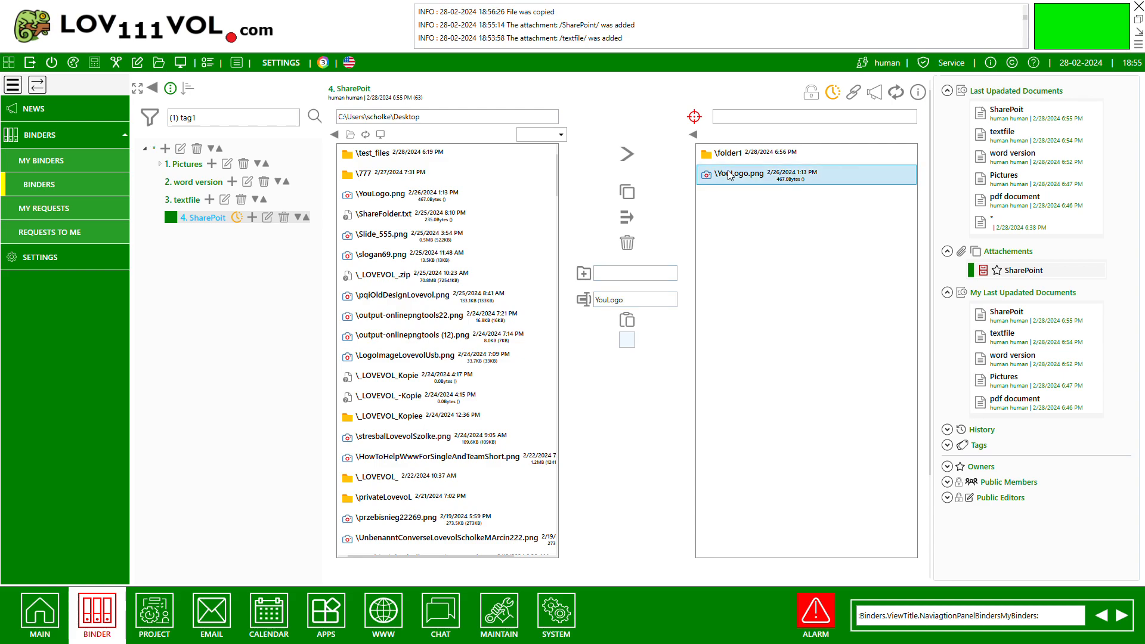
left_click(650, 299)
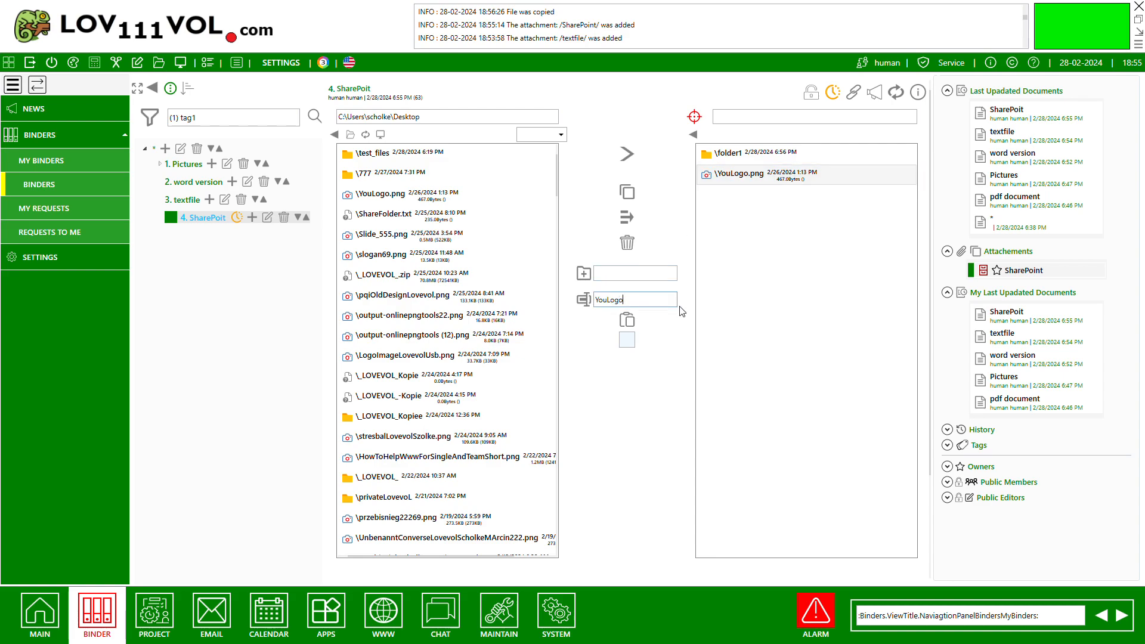
type("2222")
left_click(583, 299)
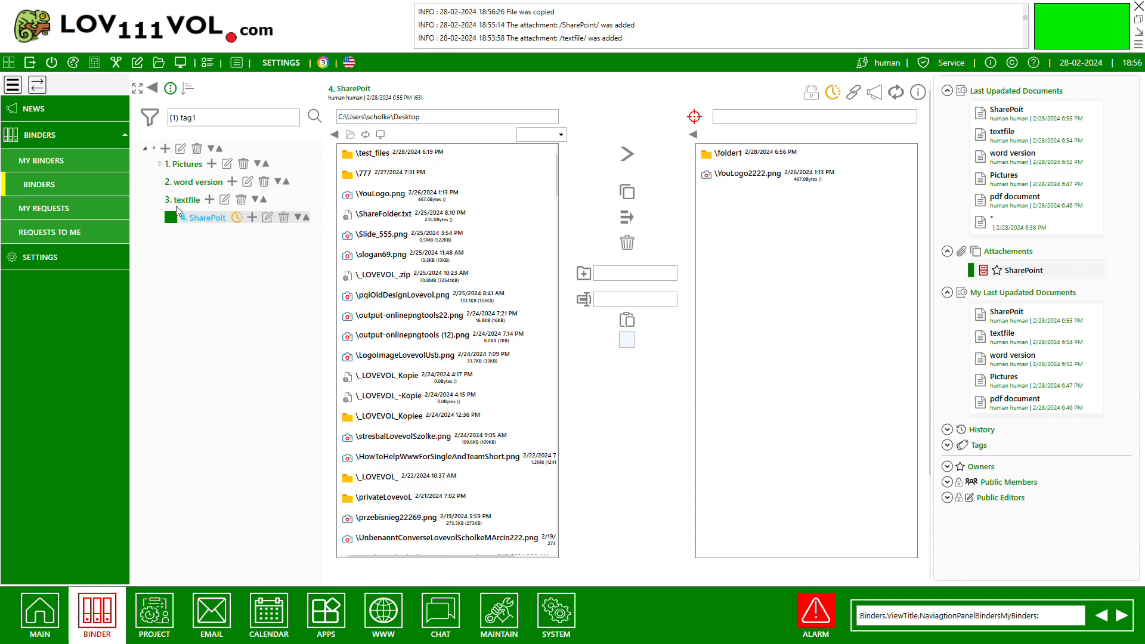
Add a new root document named "calendar" with a CalendarNotes attachment named "calendar" and save both.
left_click(165, 150)
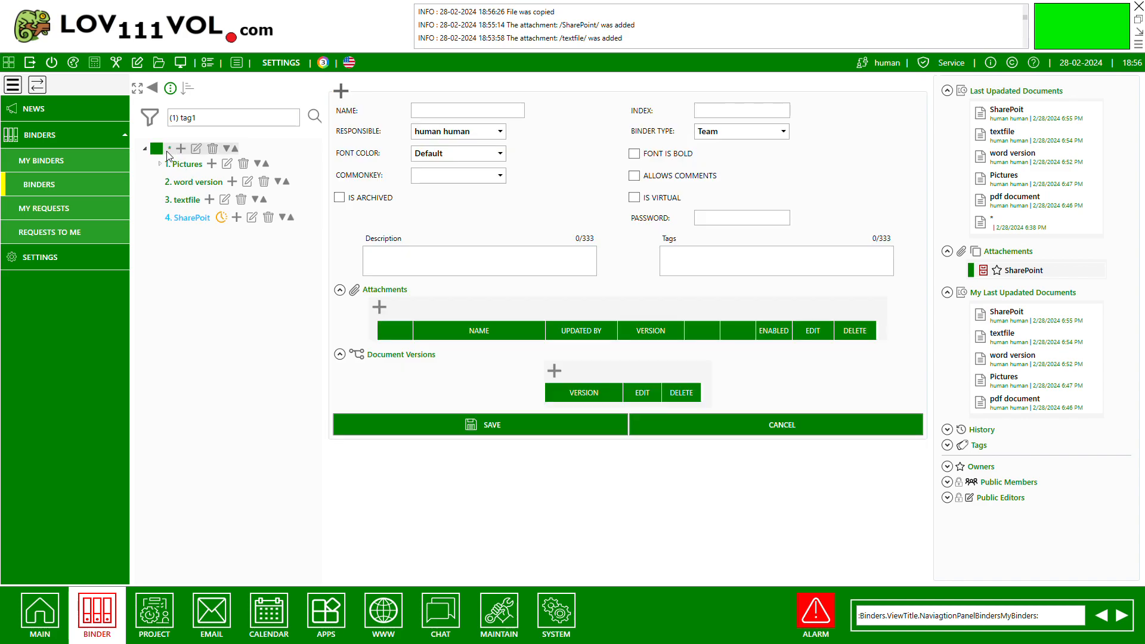
left_click(379, 308)
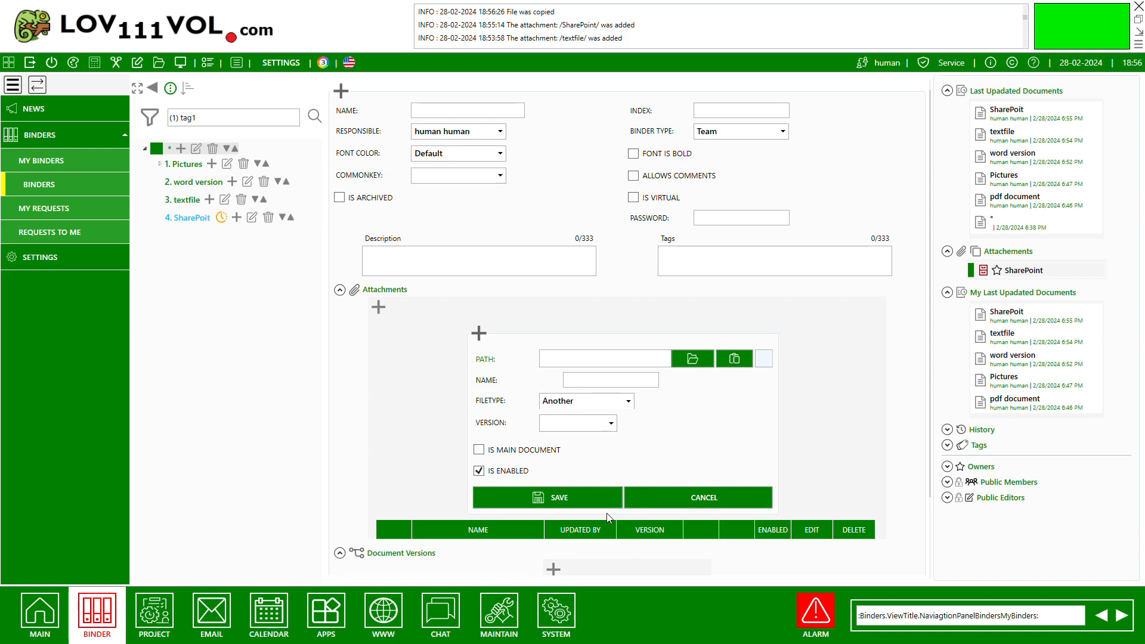
left_click(622, 576)
left_click(634, 365)
type("calendar")
left_click(472, 117)
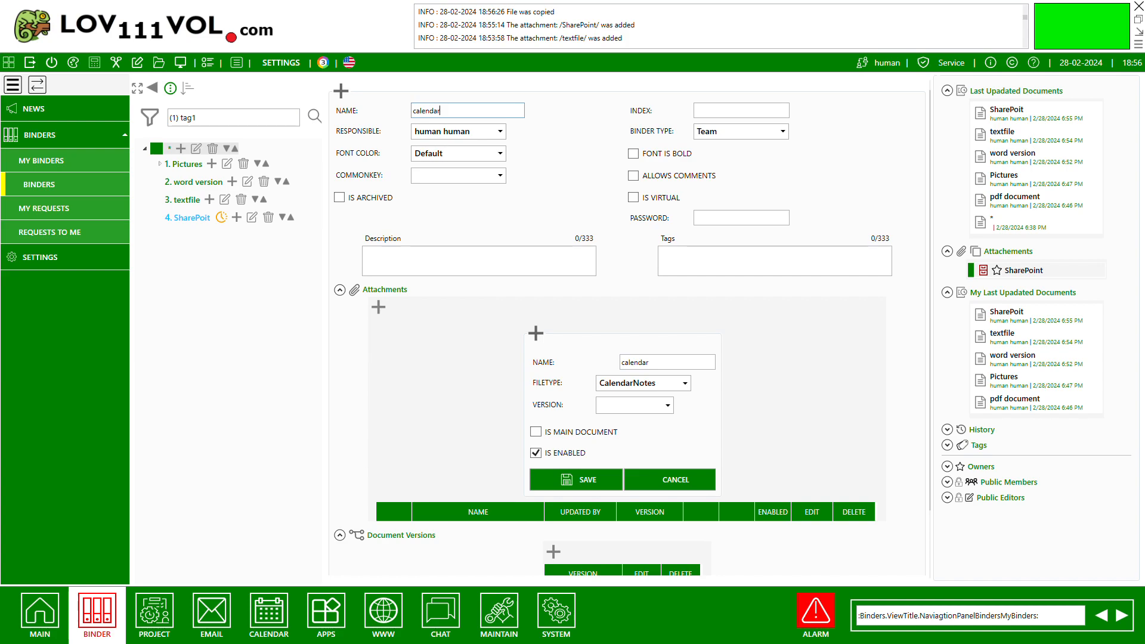
left_click(593, 477)
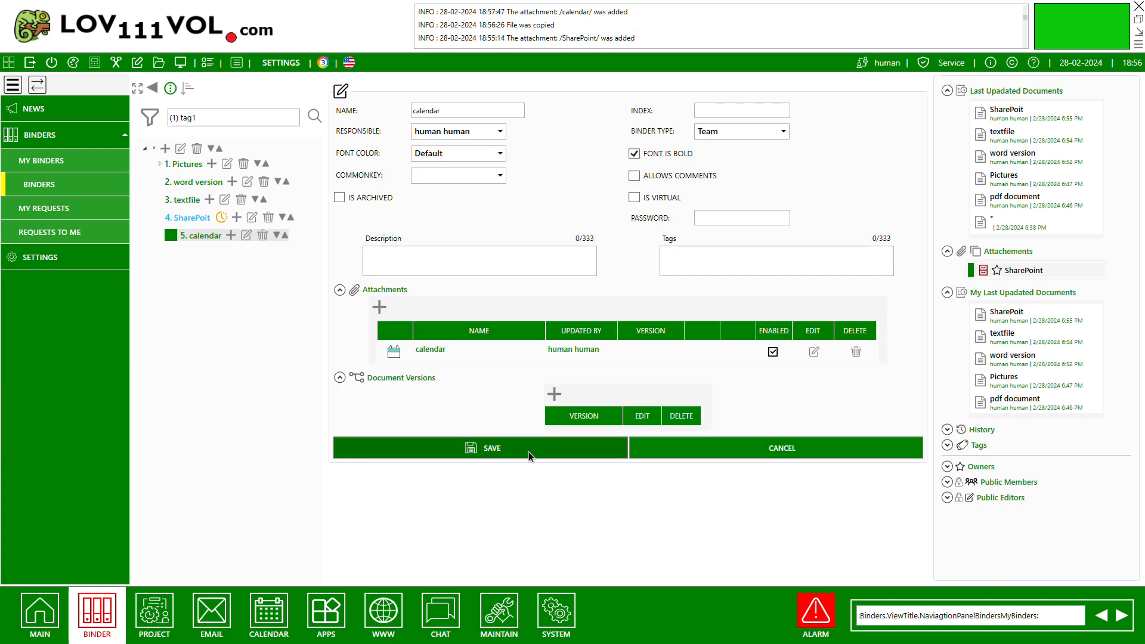
left_click(529, 454)
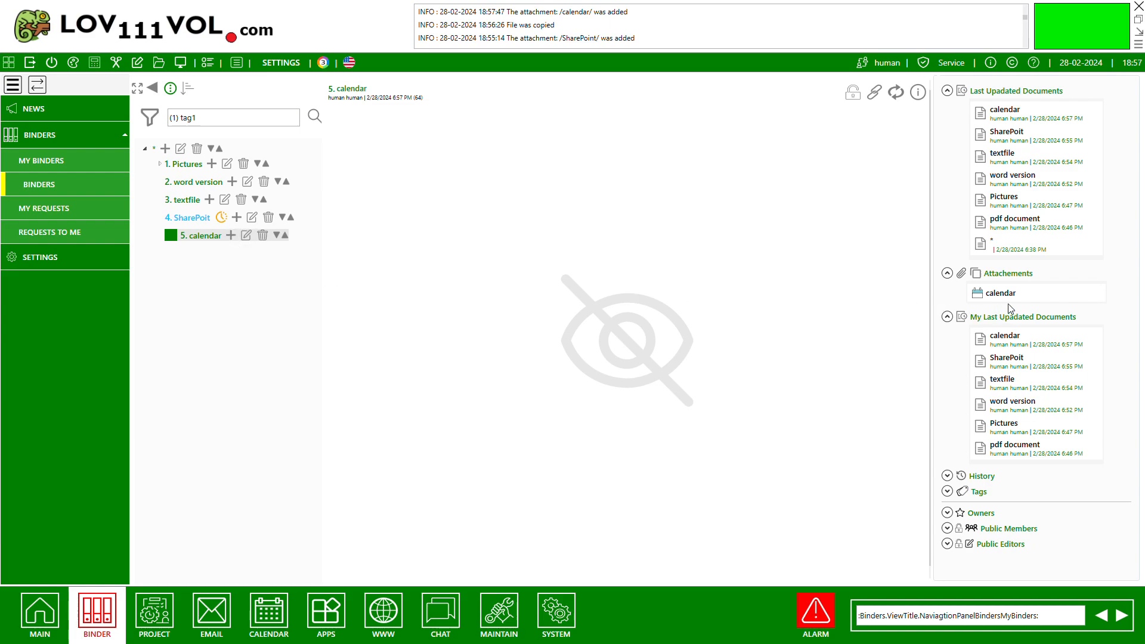
Edit the calendar document's attachment to make it the main document and save it.
left_click(246, 234)
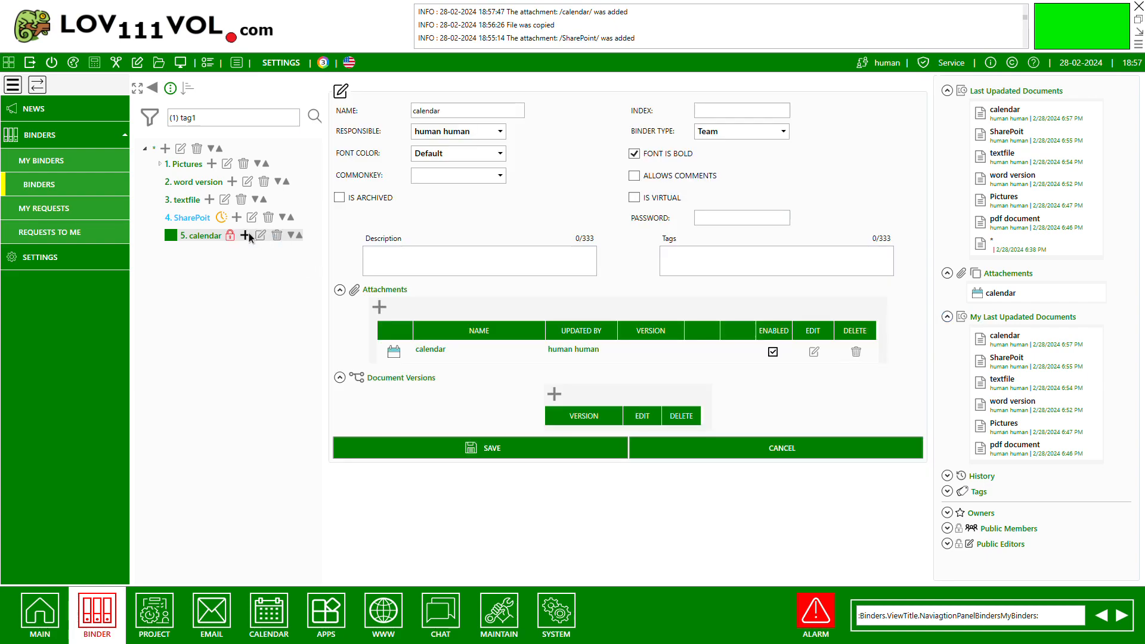
left_click(814, 353)
left_click(535, 432)
left_click(596, 480)
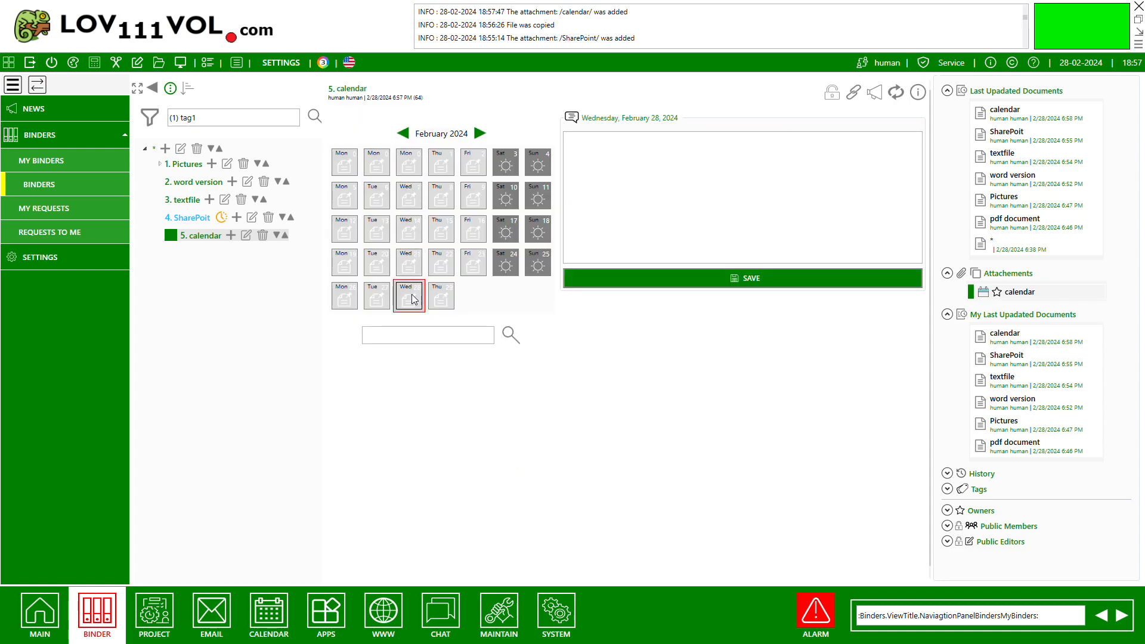
Enter the note "rdtrtr" for Wednesday, February 28, 2024 and save it.
left_click(641, 201)
type("rdtrtr")
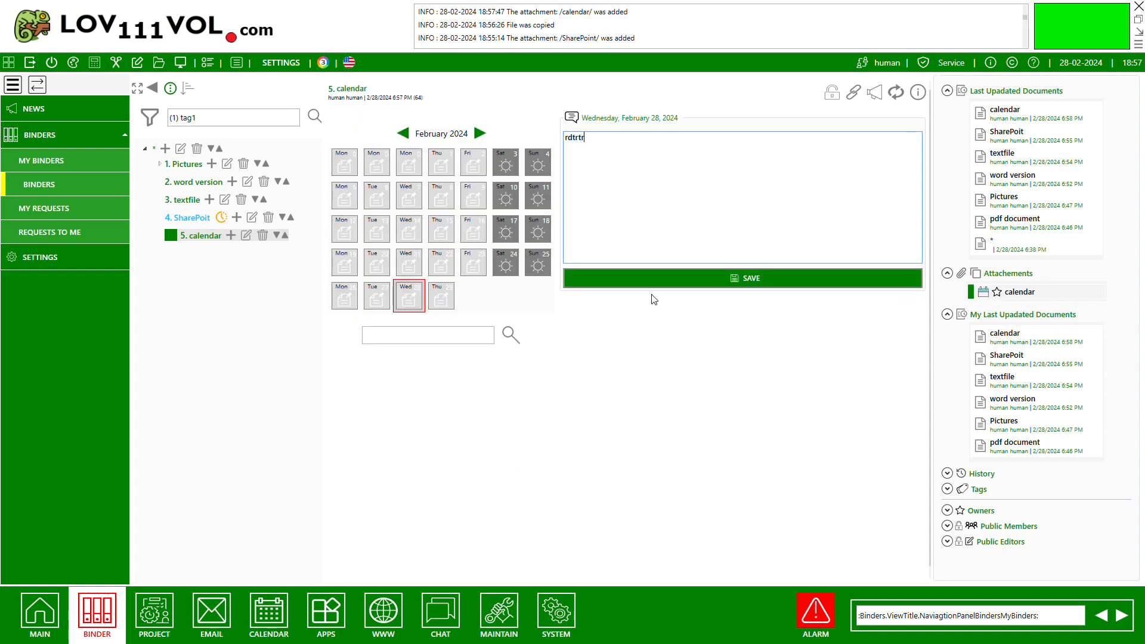
left_click(646, 287)
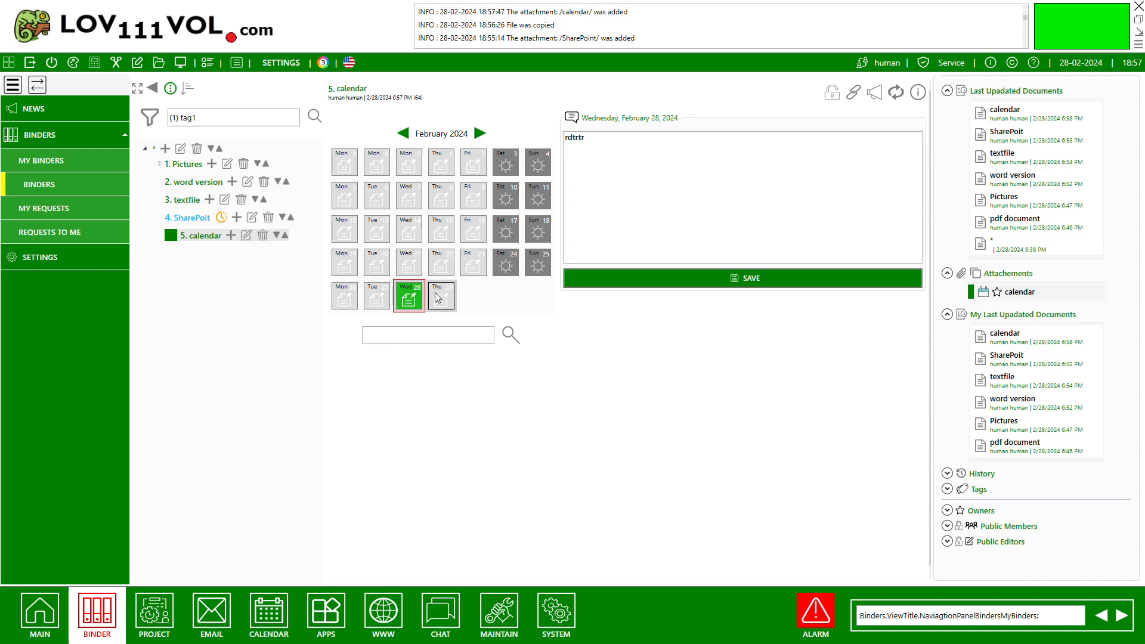
Add the note "rtrt" to Thursday, February 29, 2024 and save it.
left_click(438, 297)
left_click(681, 188)
type("rtrt")
left_click(622, 281)
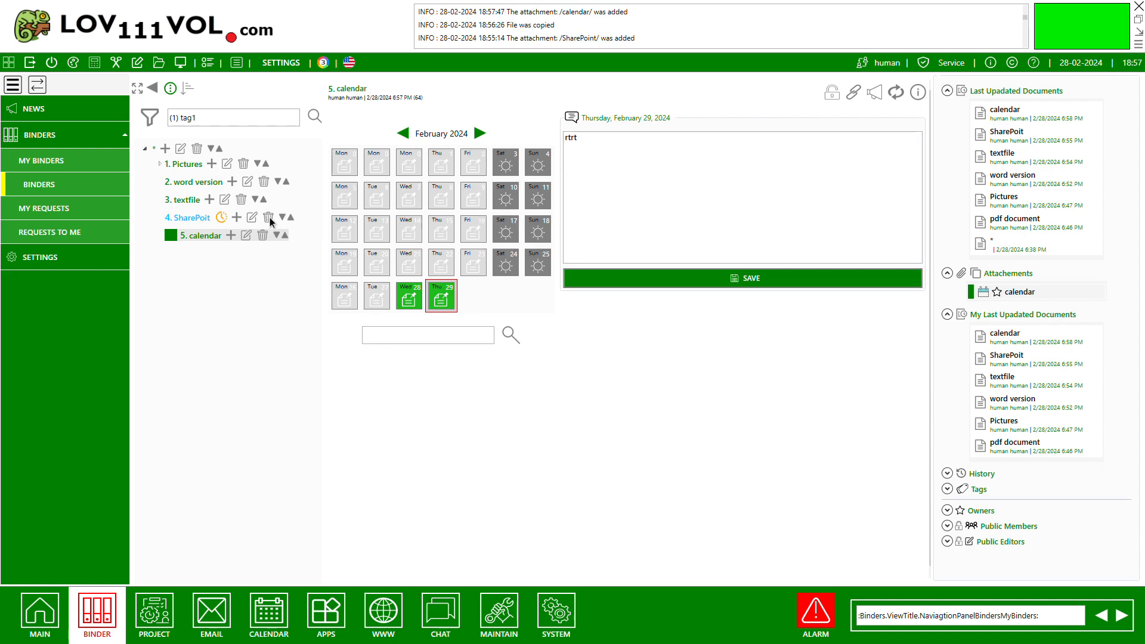
Look through the Pictures, word version, textfile, SharePoit and calendar documents, and the pdf document nested under Pictures.
left_click(178, 164)
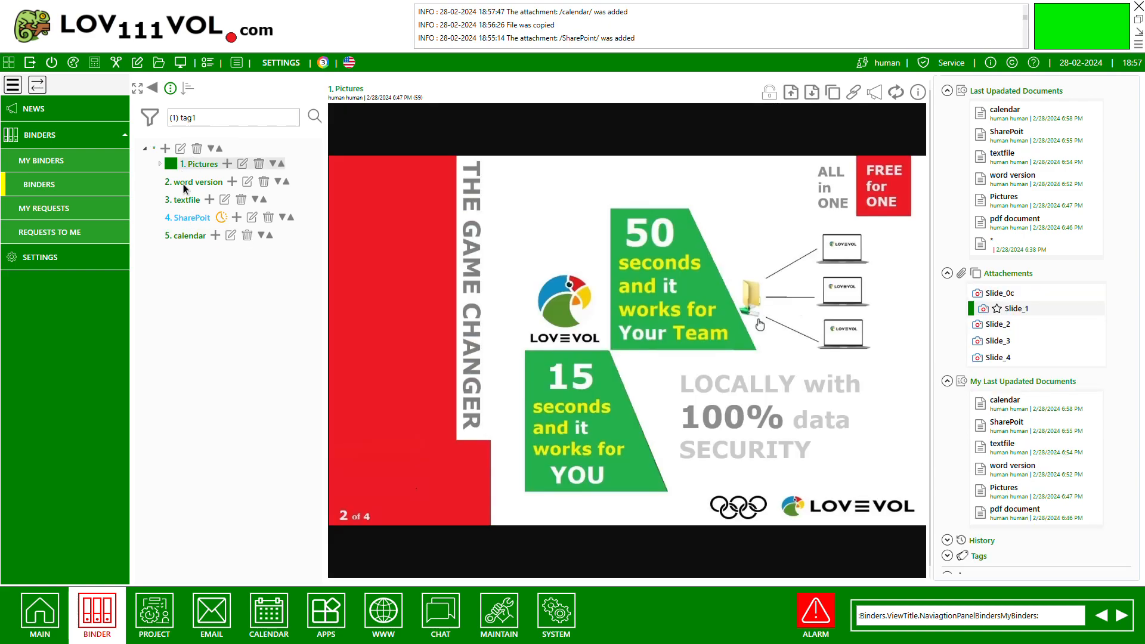
left_click(183, 183)
left_click(185, 201)
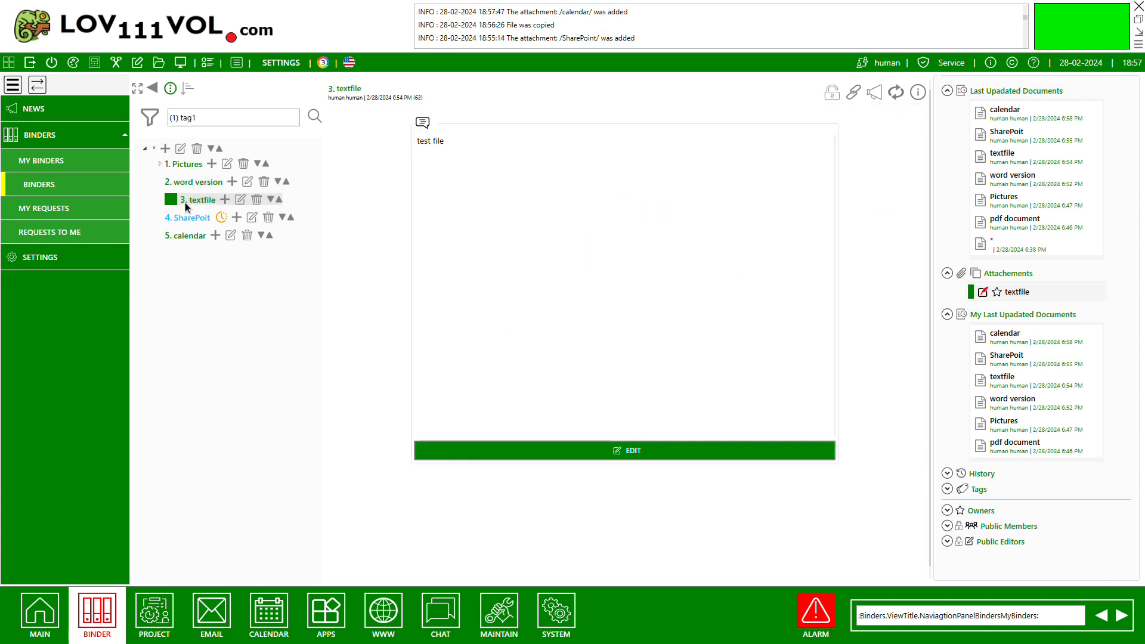
left_click(188, 216)
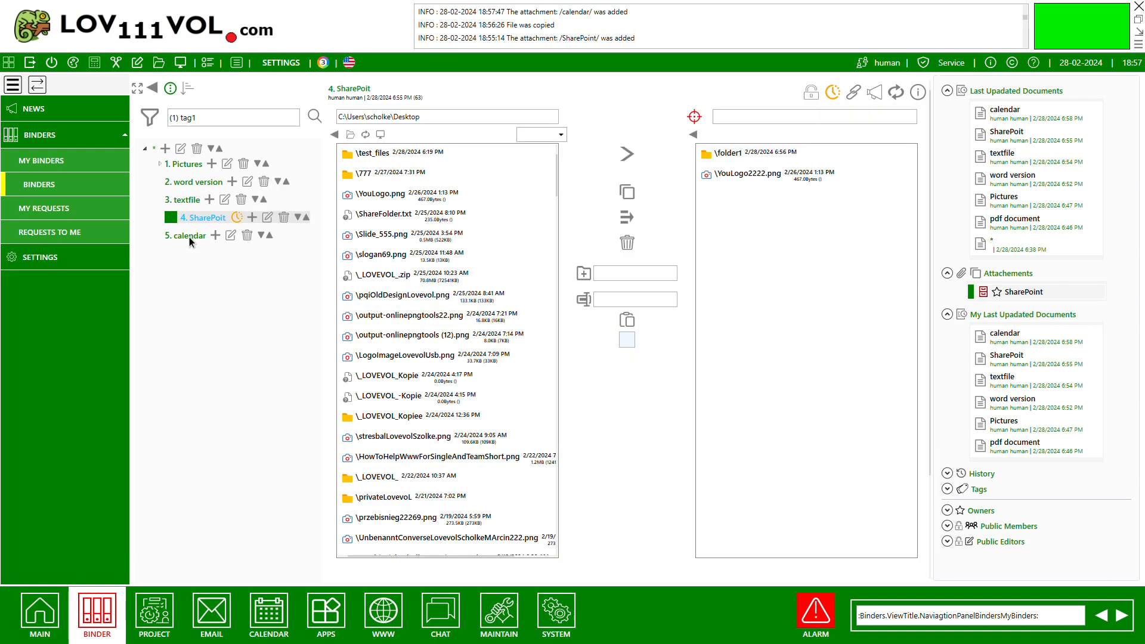
left_click(189, 237)
left_click(160, 163)
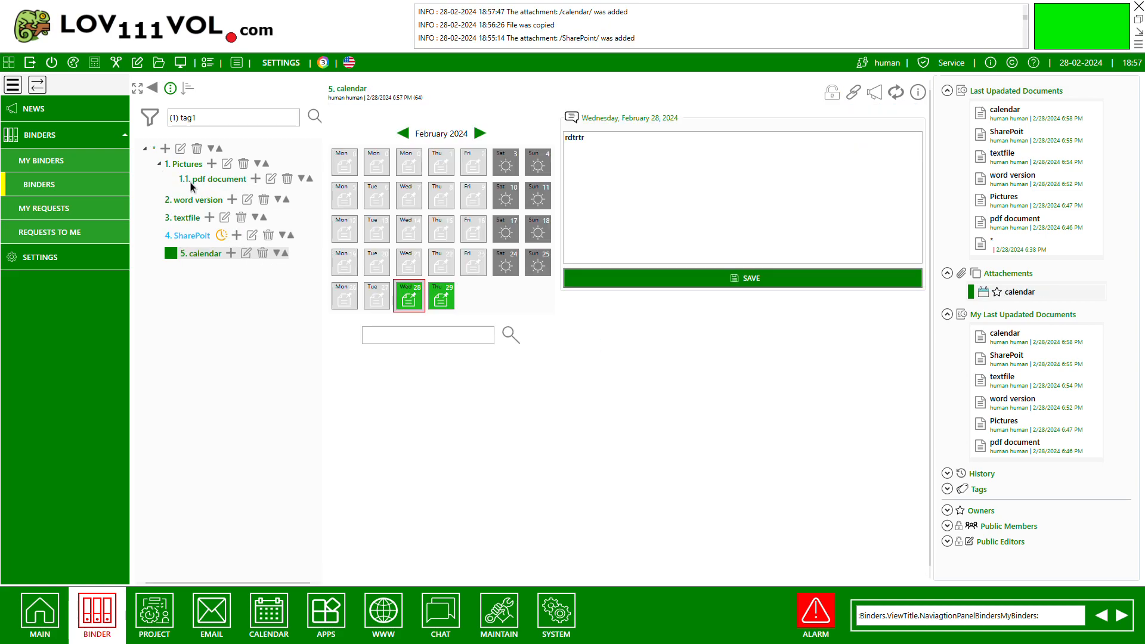
left_click(208, 178)
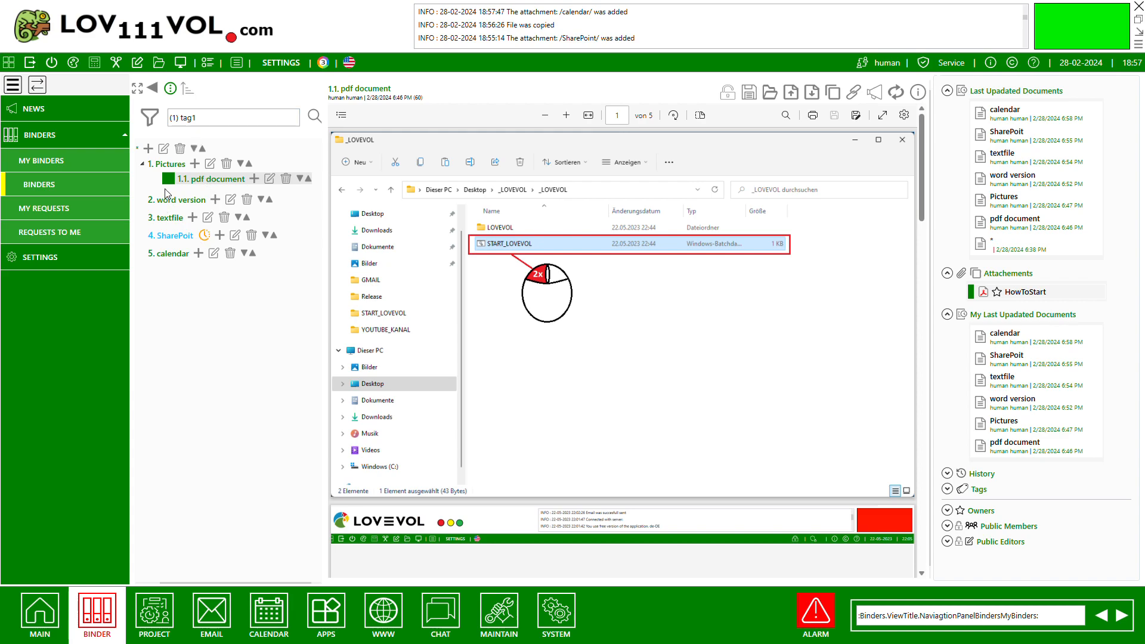
Add and save a new root document named "begin" at the start of the document tree.
left_click(149, 150)
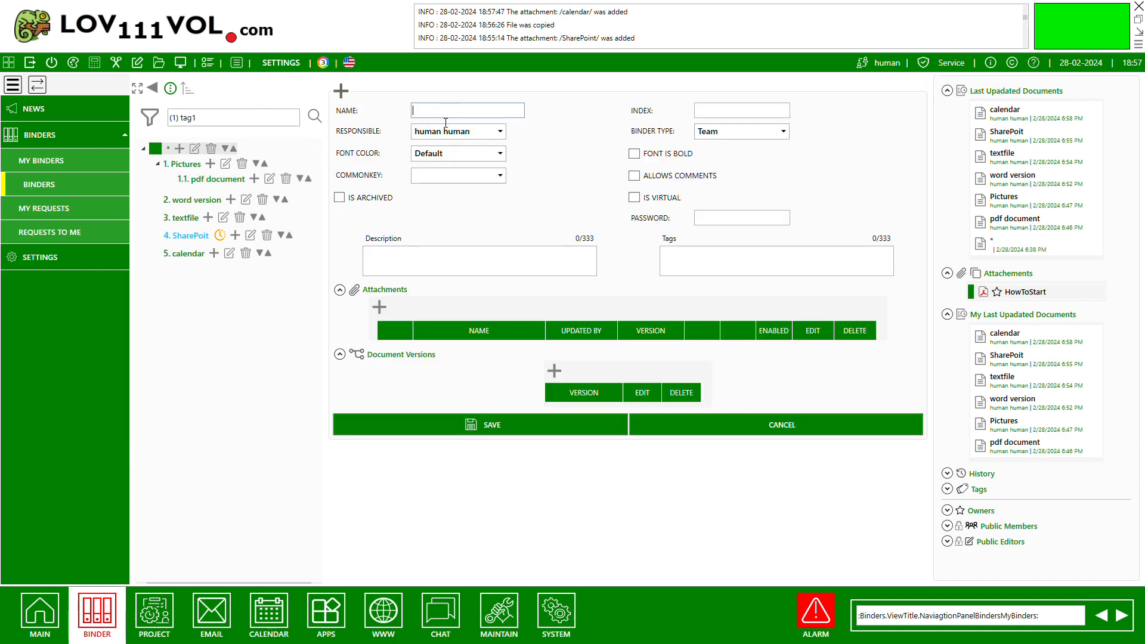
type("begin")
left_click(481, 425)
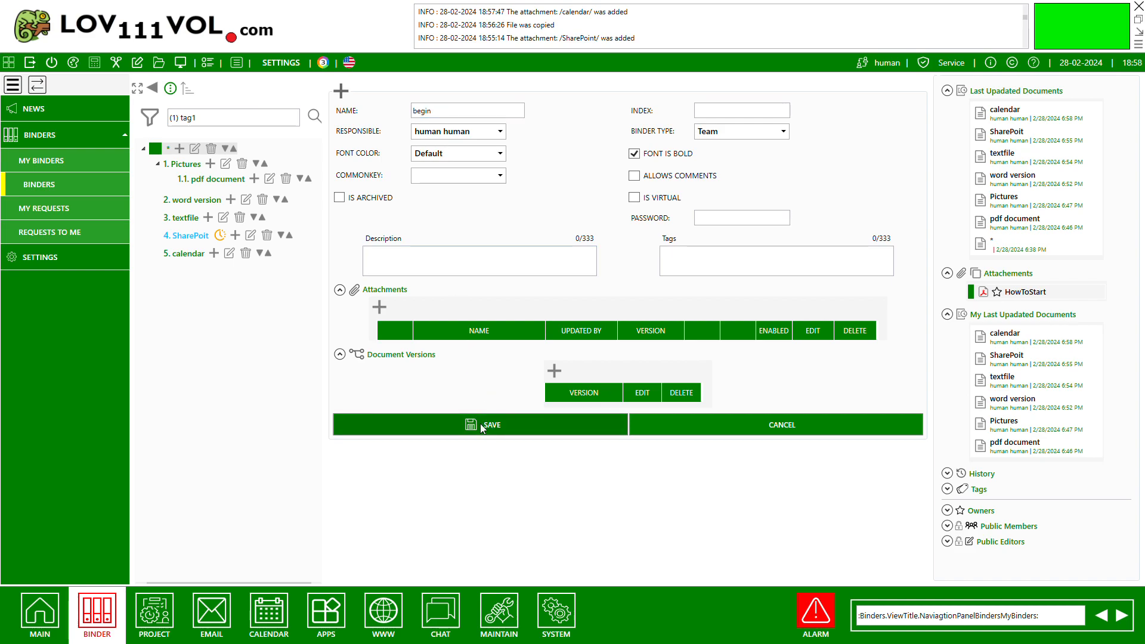
left_click(482, 425)
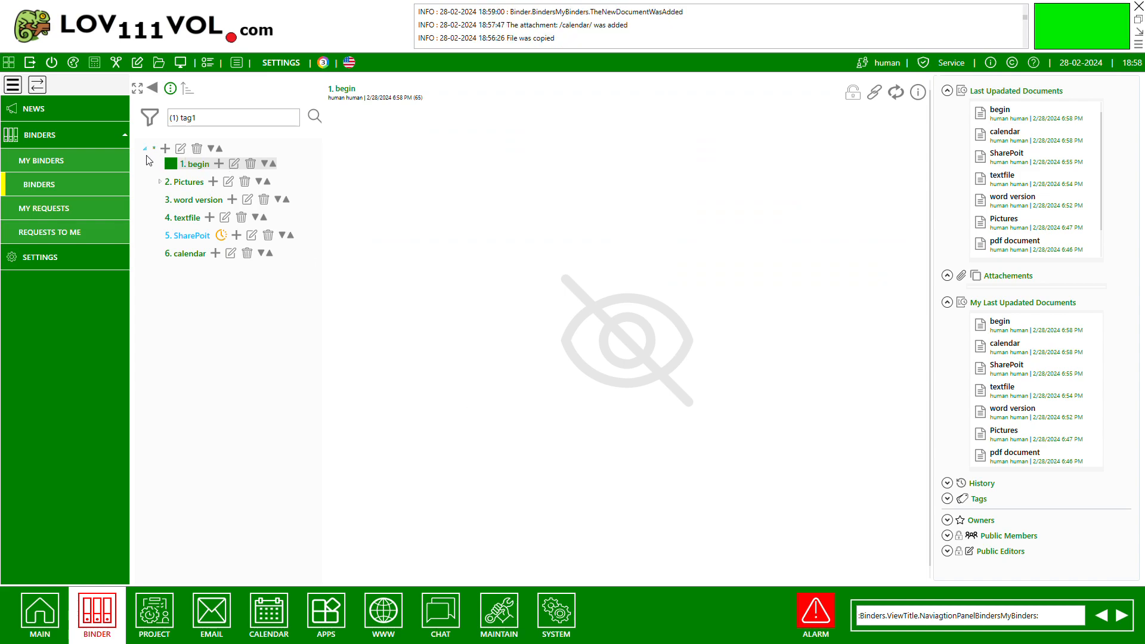
Add and save a new root document named "end" in the document tree.
left_click(195, 186)
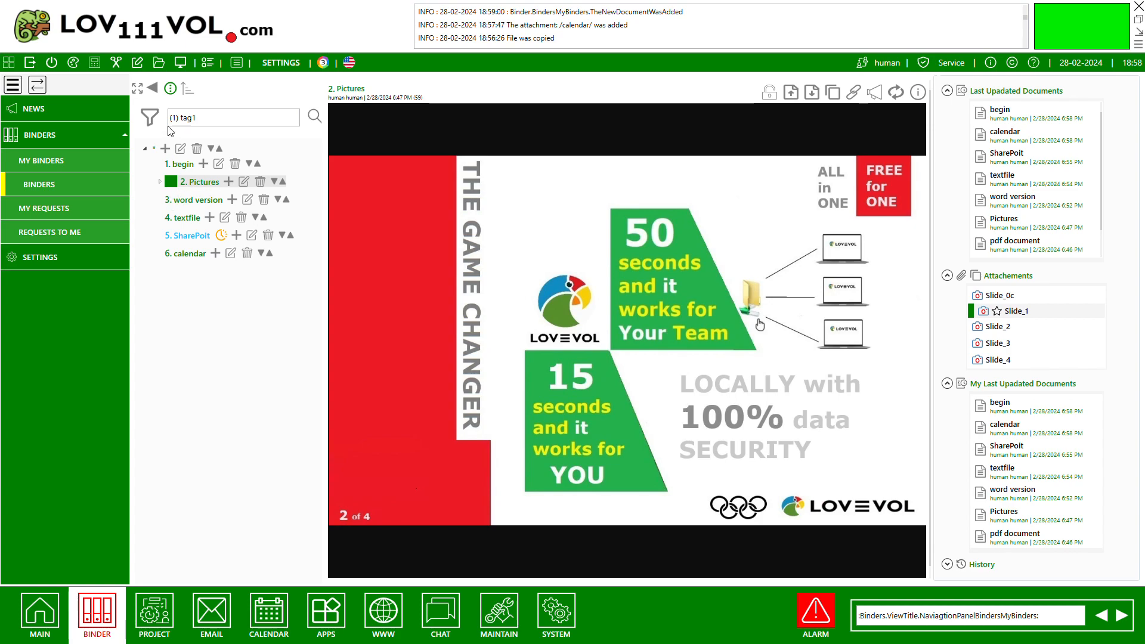
left_click(166, 148)
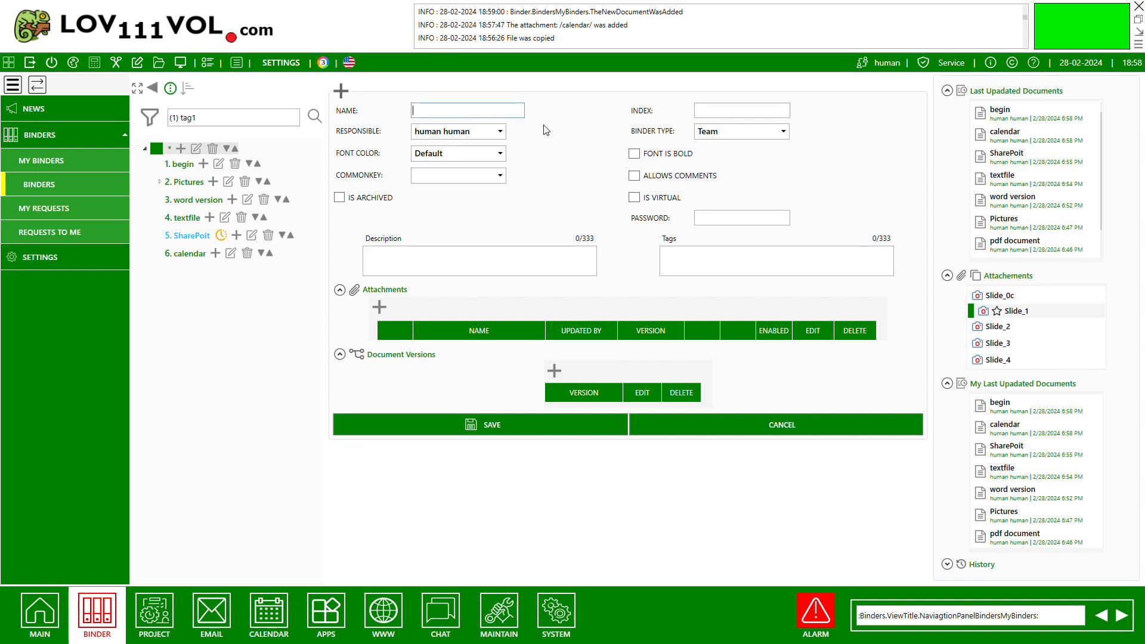
type("end")
left_click(499, 426)
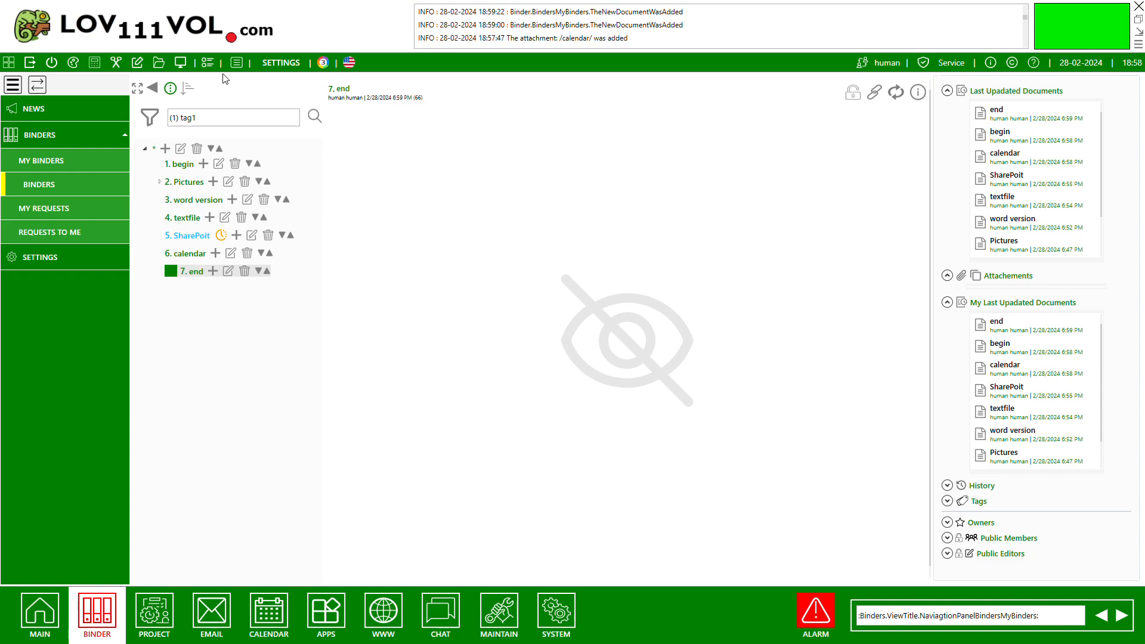
Start a new root document named "file explorer" with a bold font.
left_click(166, 148)
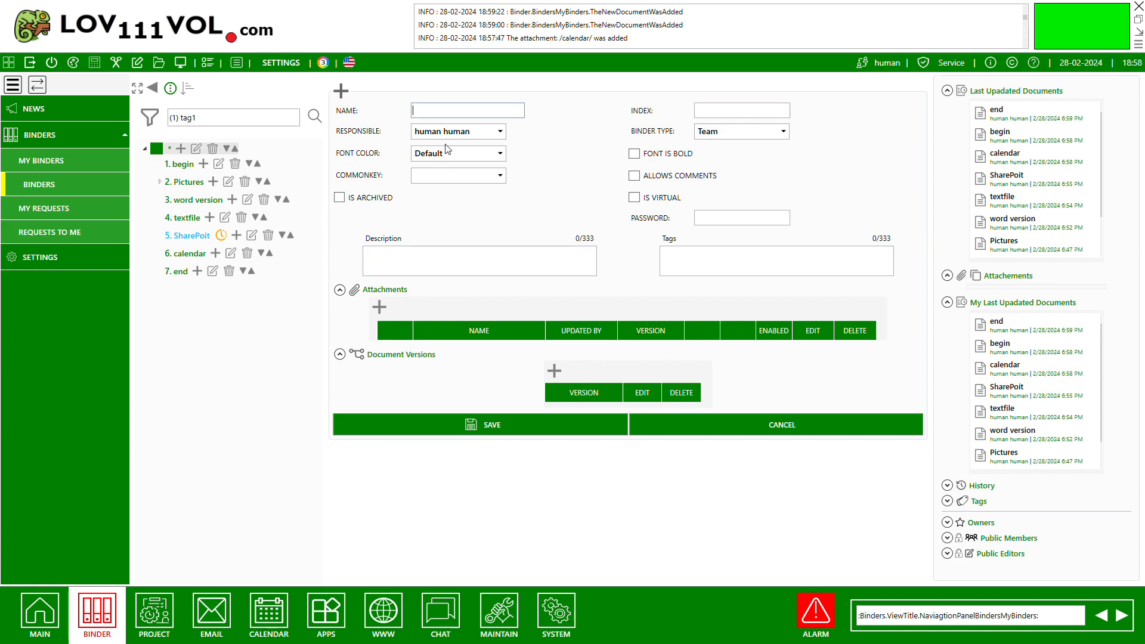
type("ile explorewr")
left_click_drag(448, 113, 447, 120)
type("er")
Attach the fourElements folder as an enabled FileExplorer main document, save the document and open the folder.
left_click(380, 307)
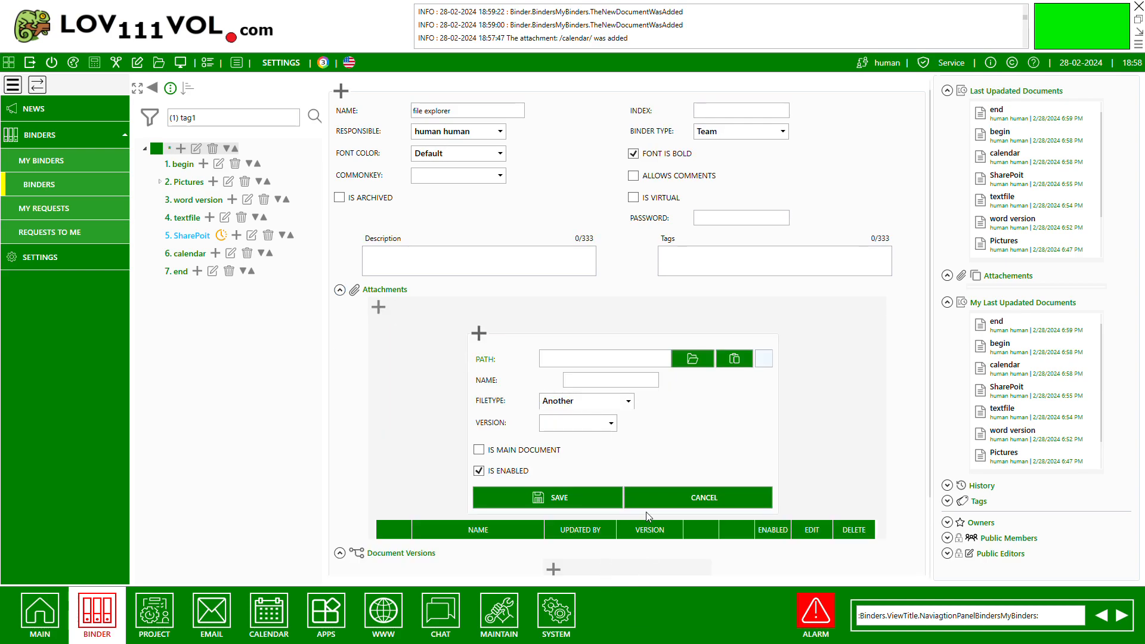
left_click(635, 470)
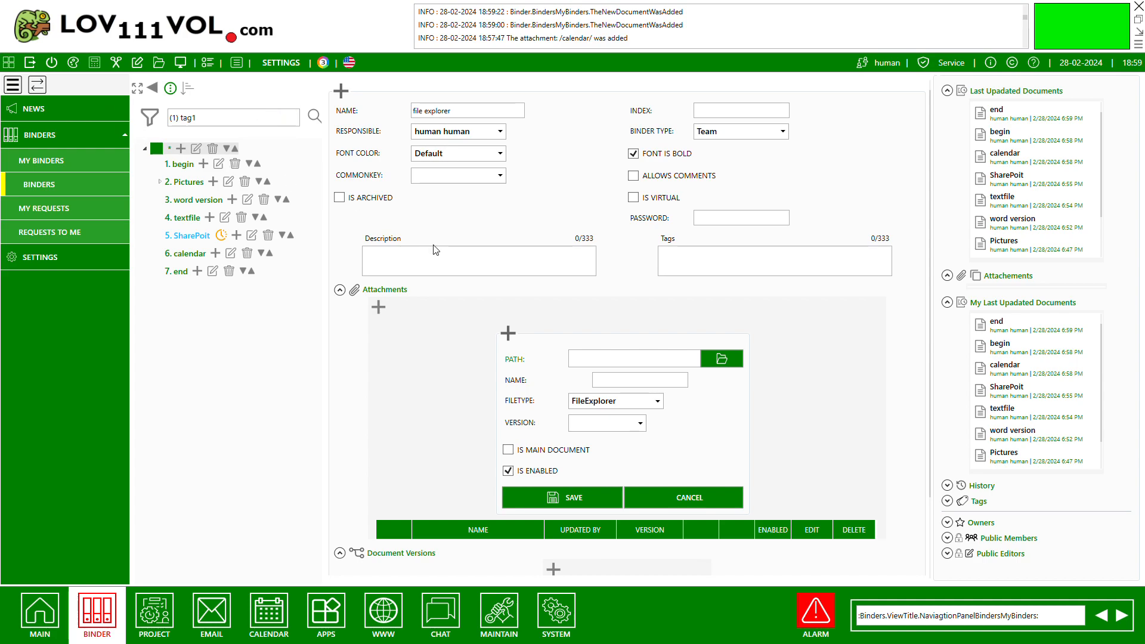
left_click(436, 278)
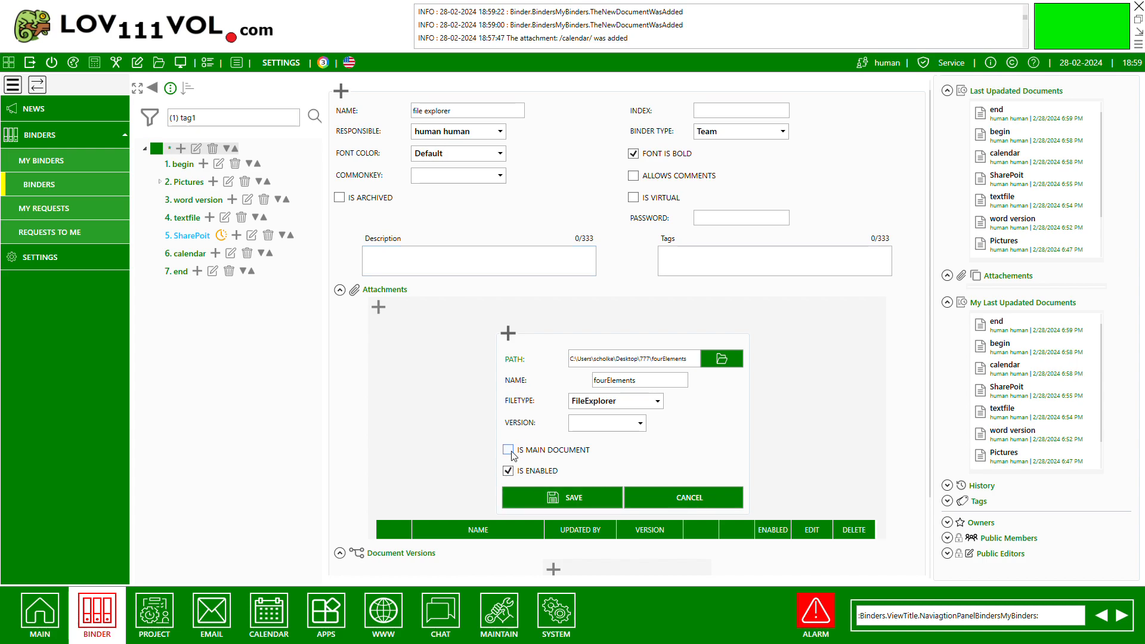
left_click(530, 497)
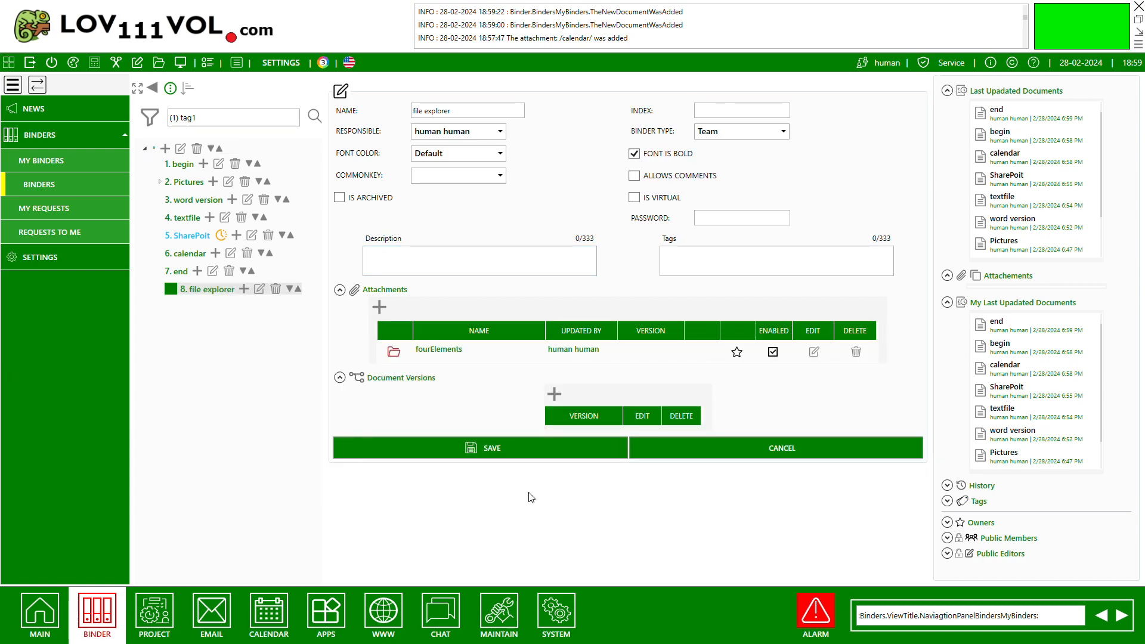
left_click(510, 453)
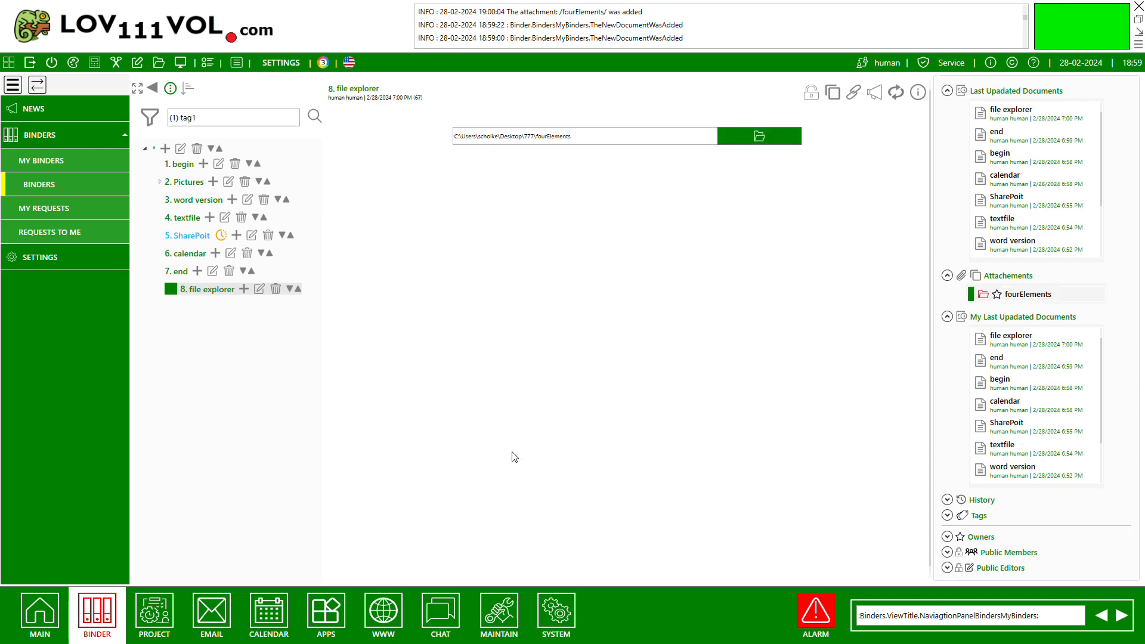
left_click(760, 139)
Review the binder's public members and public editors, and check the list of own requests to join a binder.
left_click(947, 316)
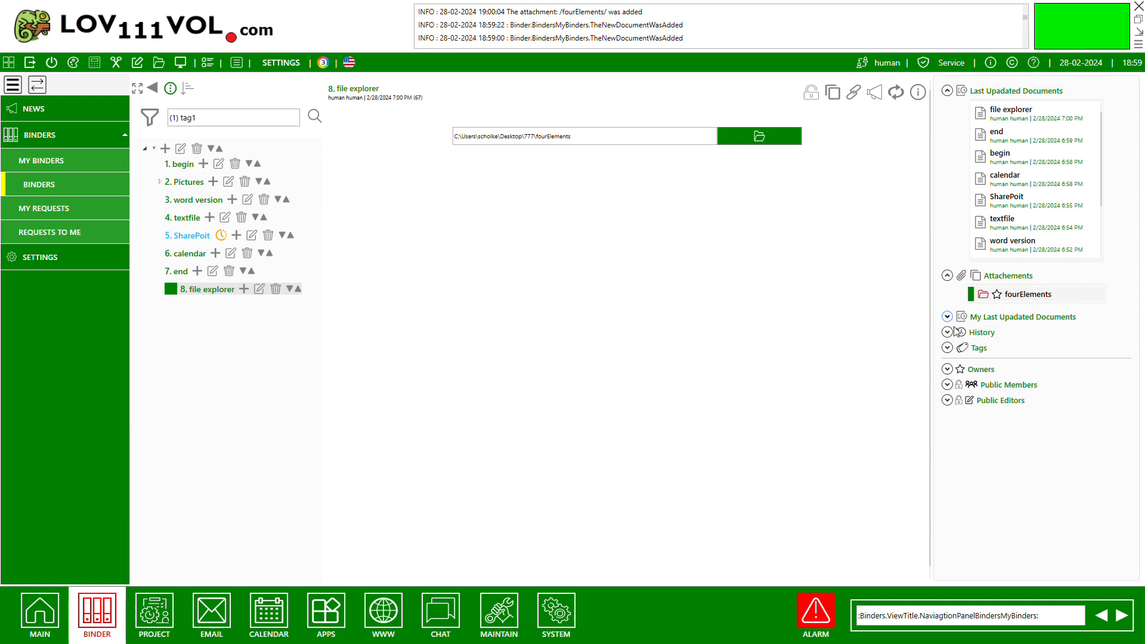
left_click(948, 386)
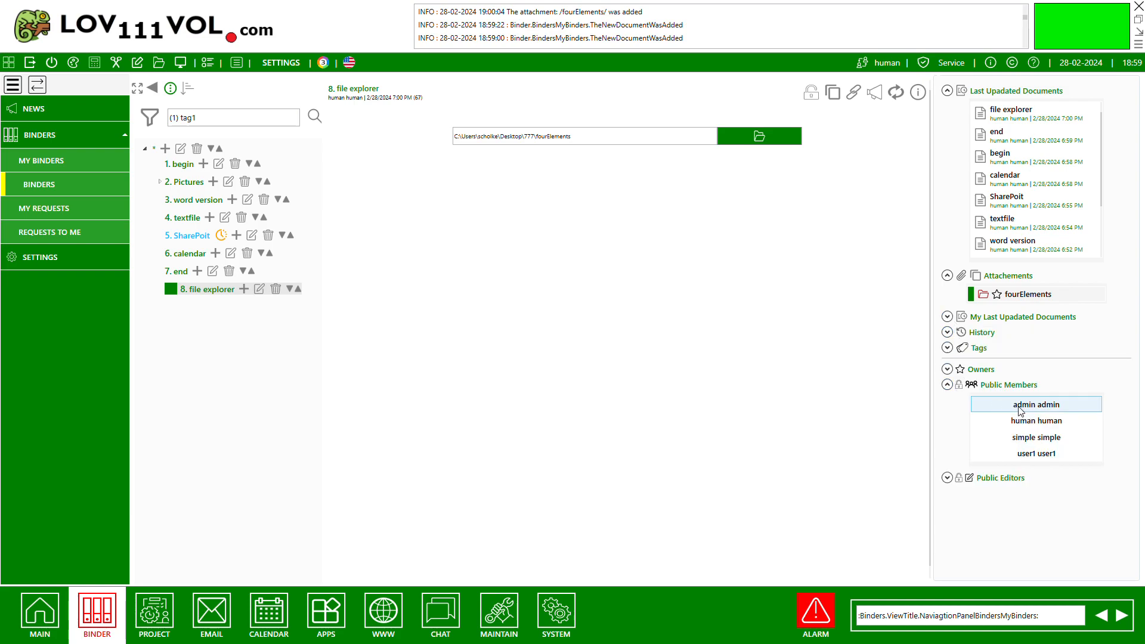
left_click(947, 478)
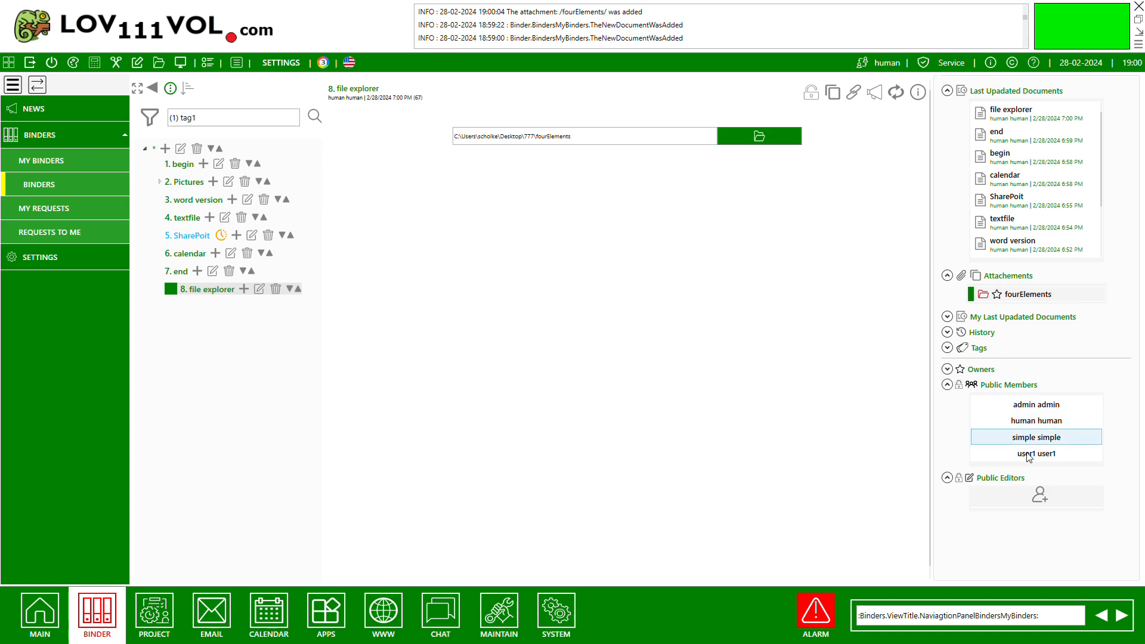
left_click(50, 216)
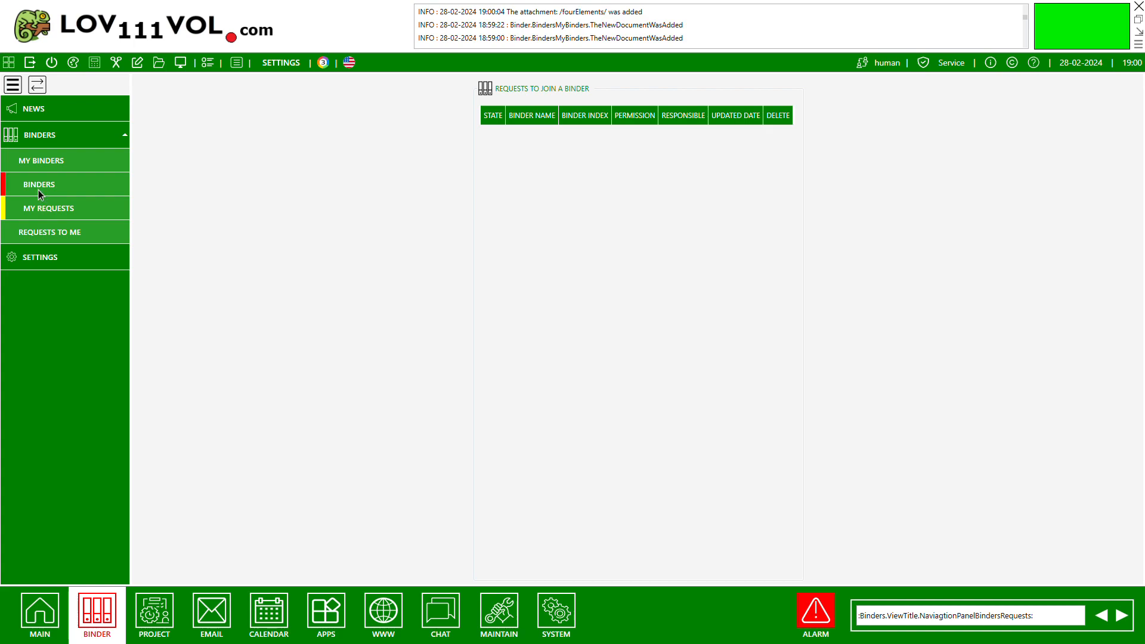
left_click(38, 190)
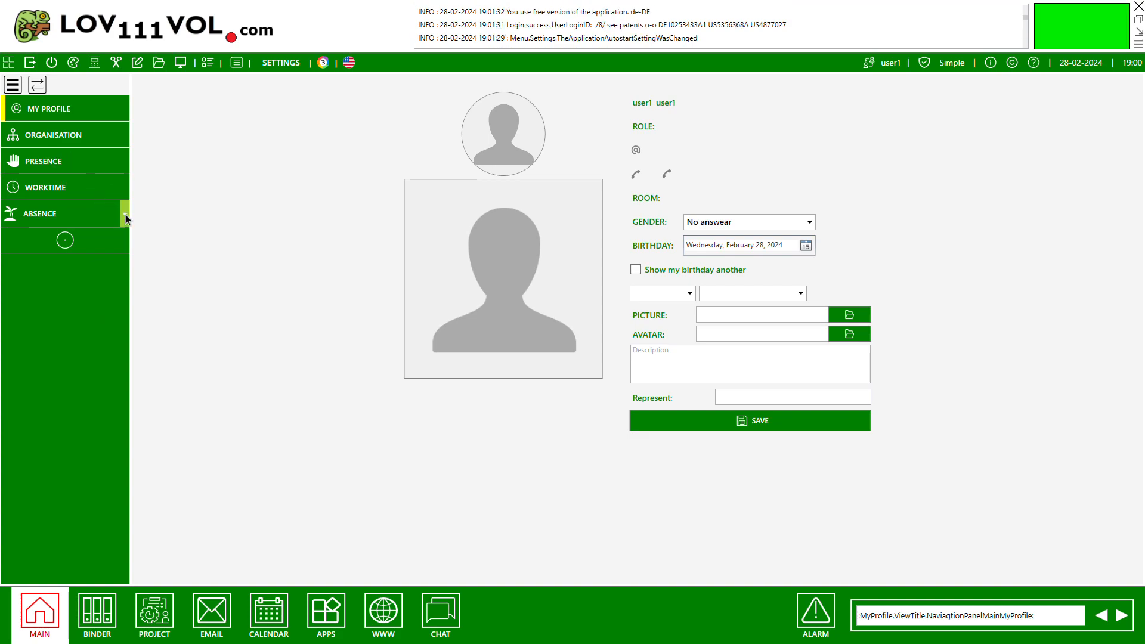
From the Simple user's account, open TeamOne's DocumentBinderOne and view its begin, Pictures and word version documents.
left_click(110, 611)
left_click(122, 137)
left_click(73, 184)
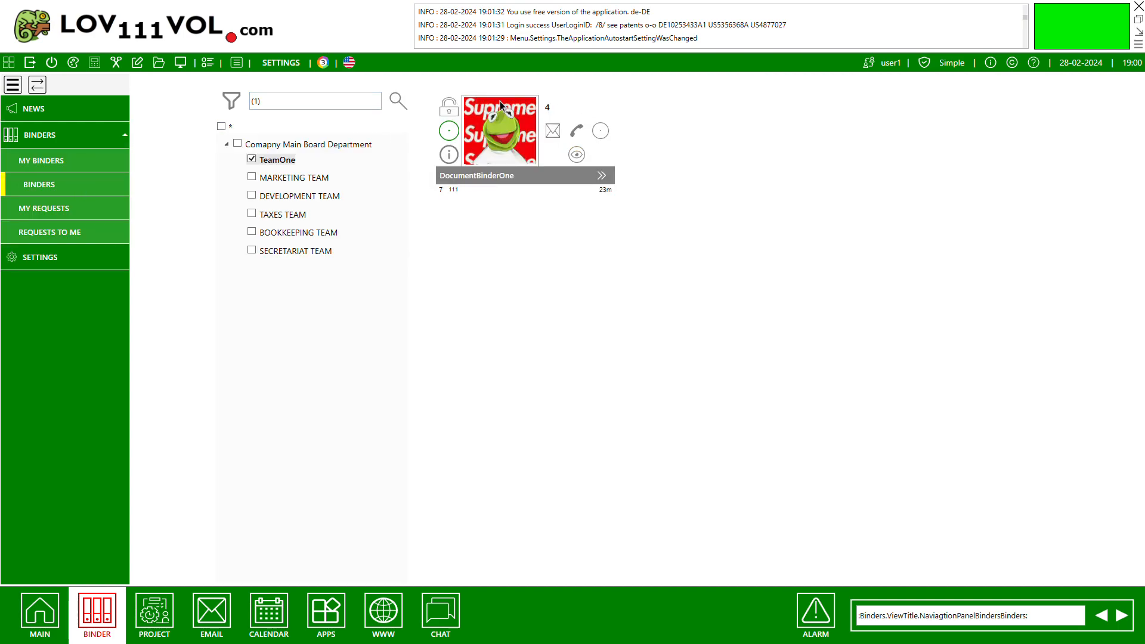
left_click(501, 136)
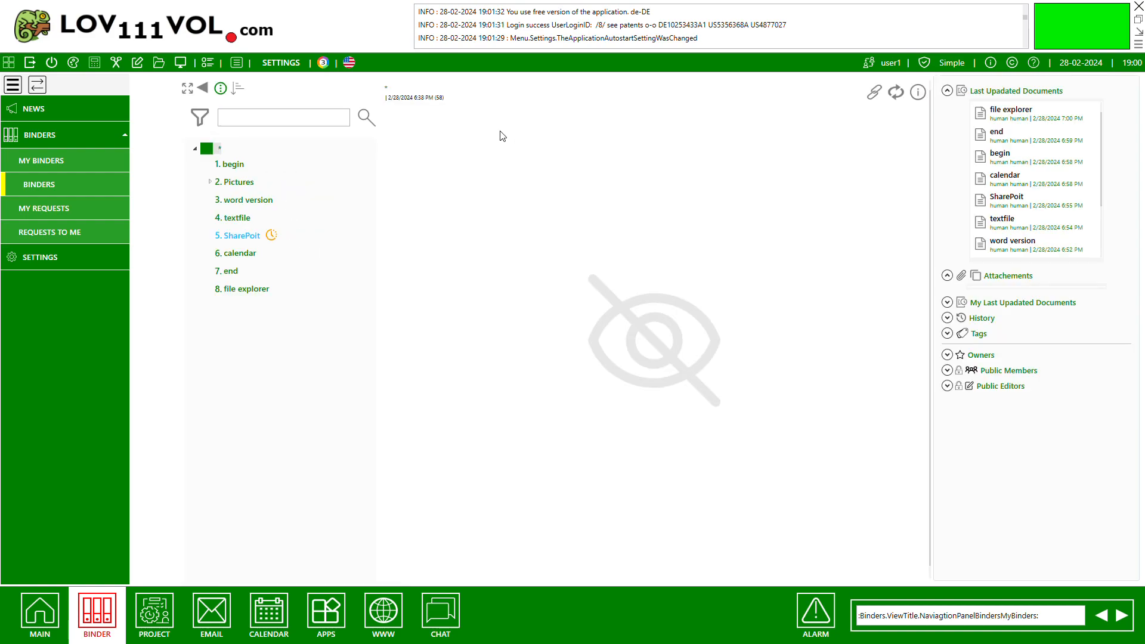
left_click(242, 169)
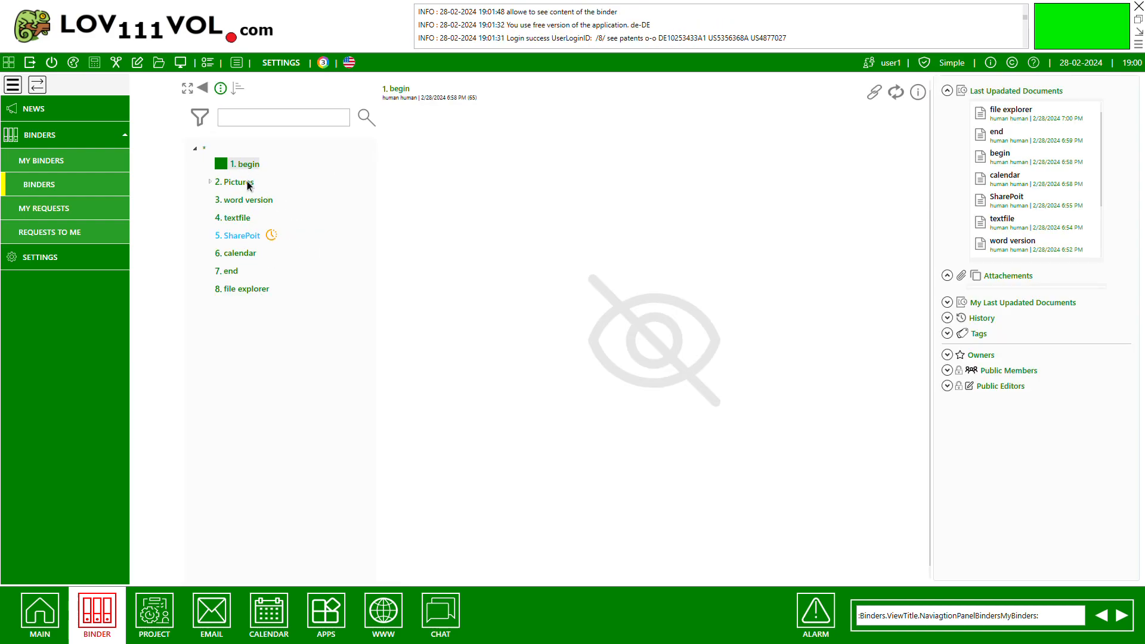
left_click(246, 181)
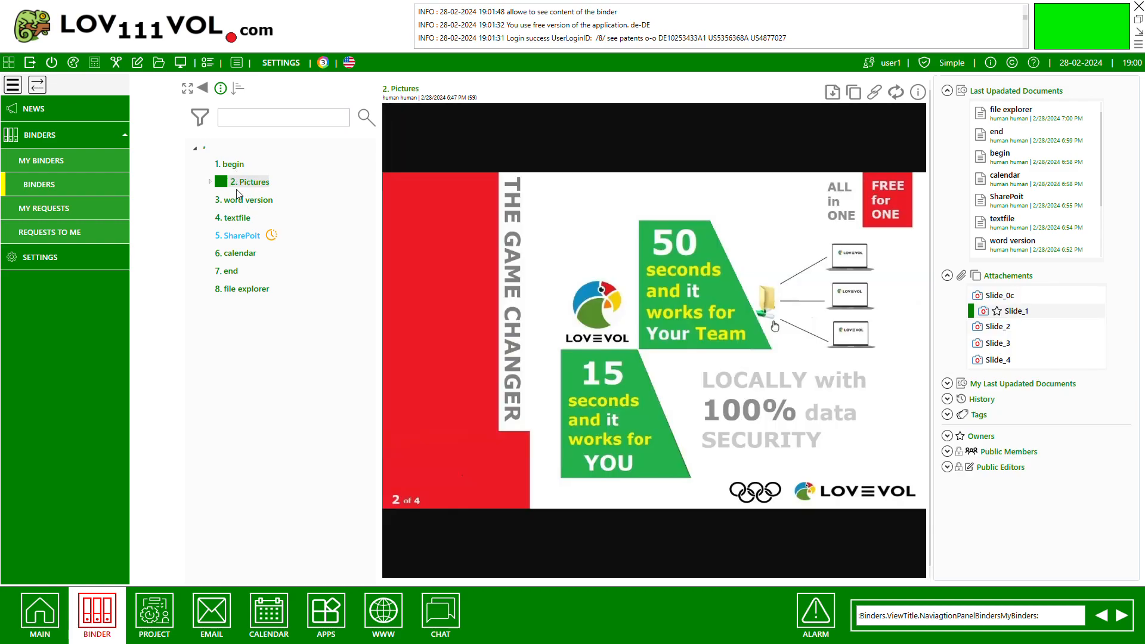
left_click(240, 200)
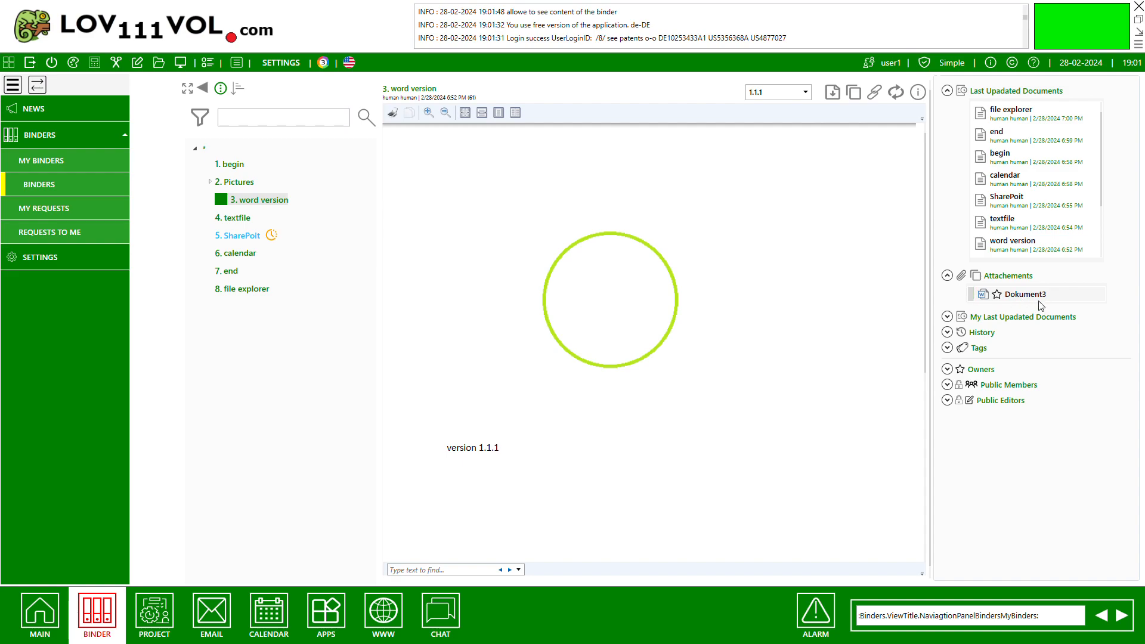
Send the owner a request to become a public editor of DocumentBinderOne and go to the list of own requests.
left_click(948, 400)
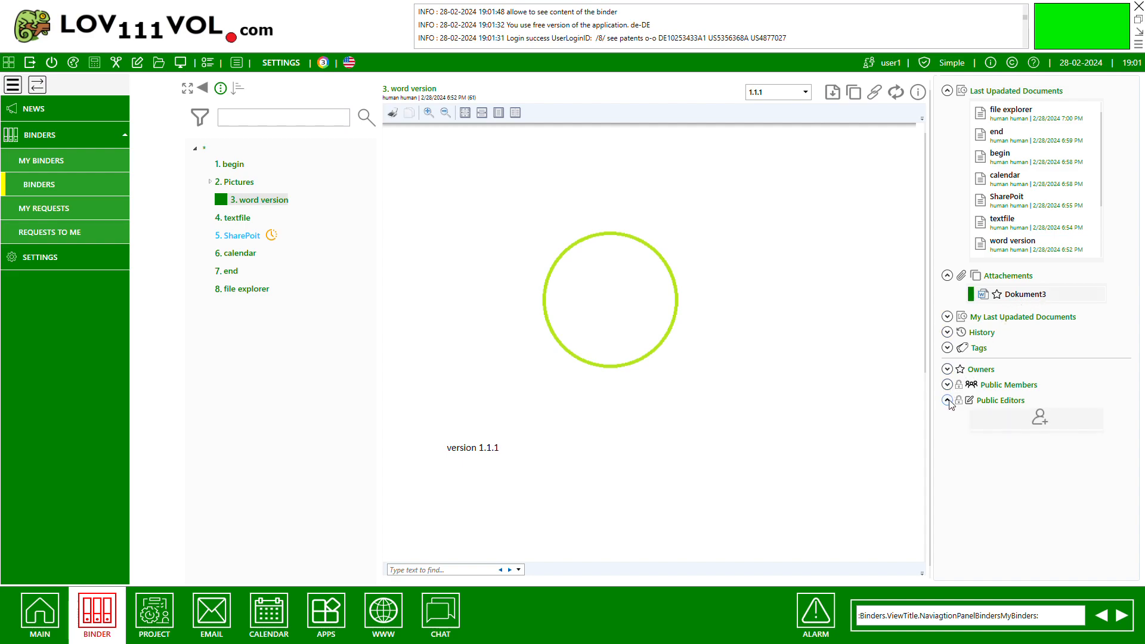
left_click(1041, 420)
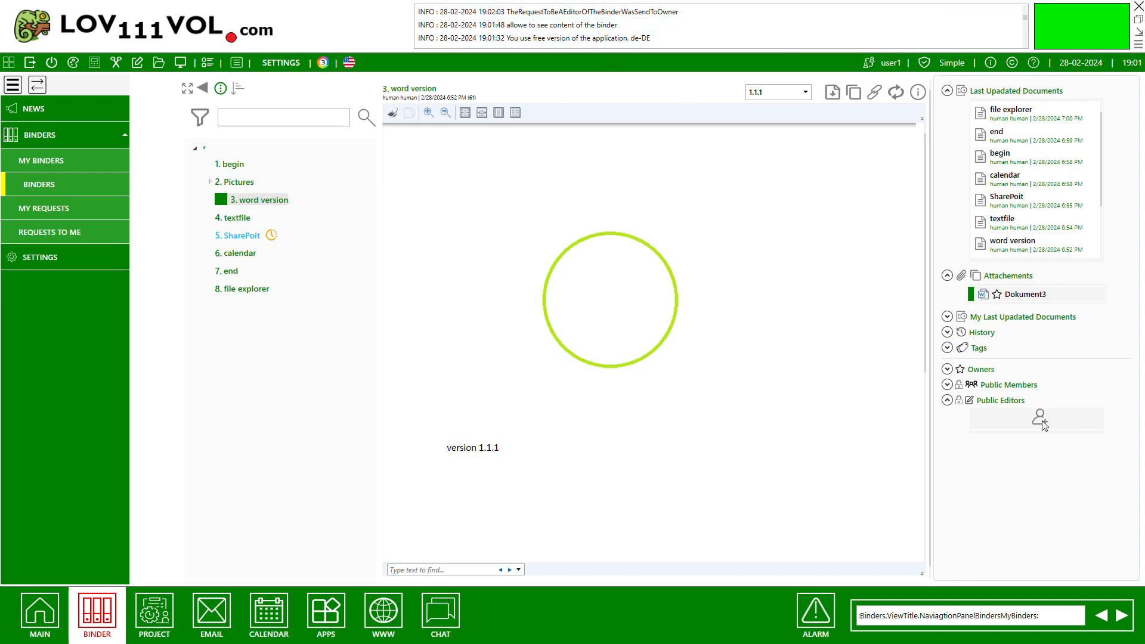
left_click(52, 210)
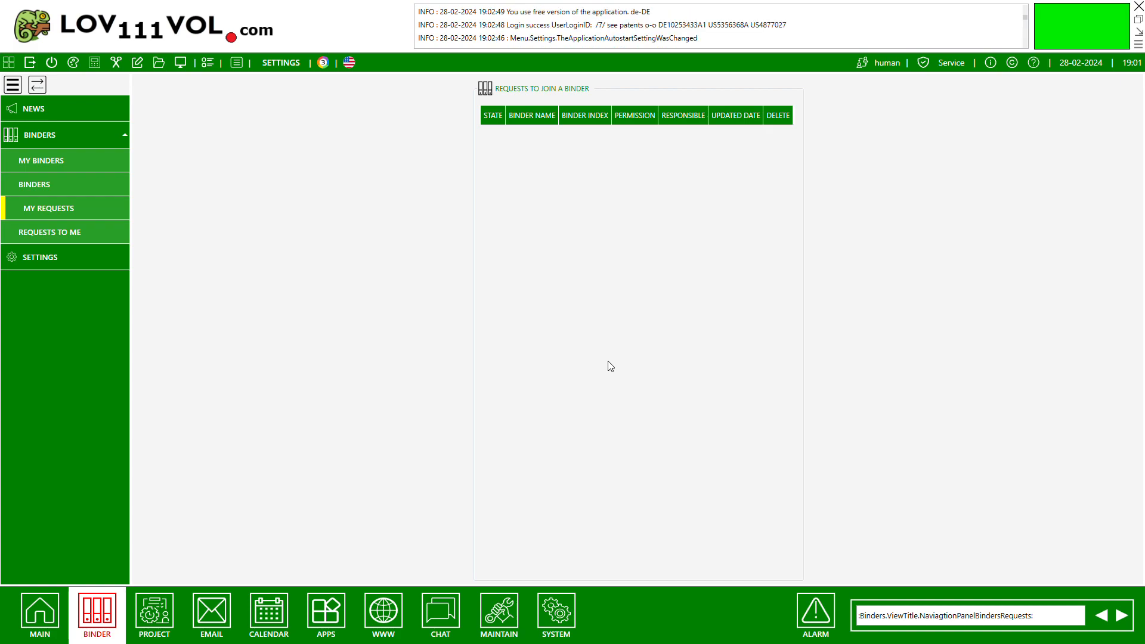
In the owner's account, open the request behind the new binder permission alarm and accept edit access to DocumentBinderOne.
left_click(807, 598)
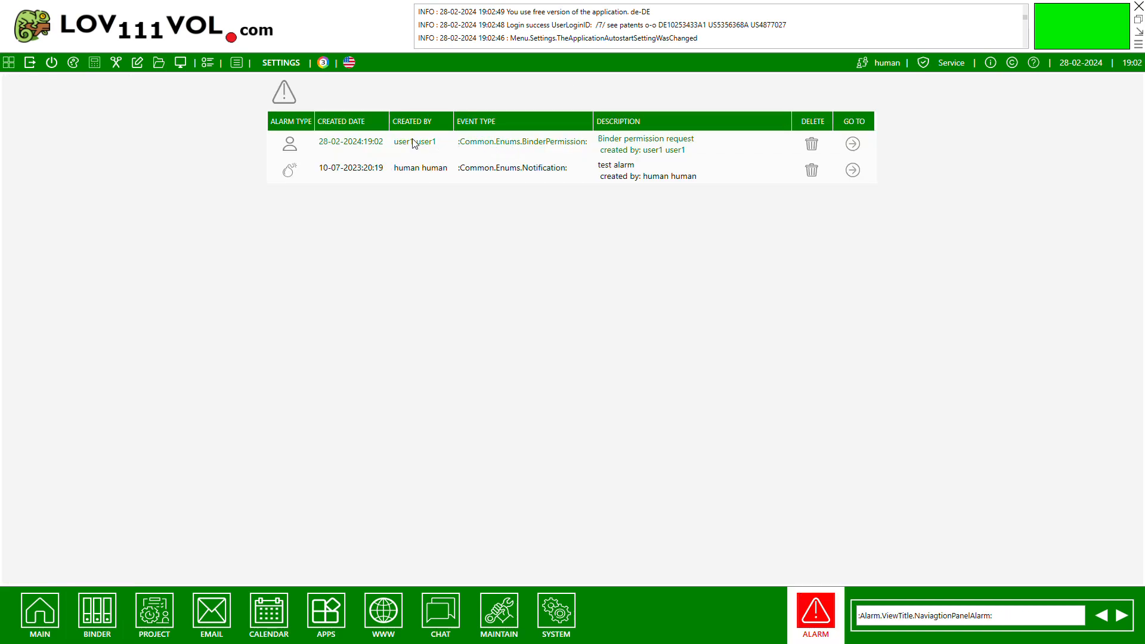
left_click(853, 144)
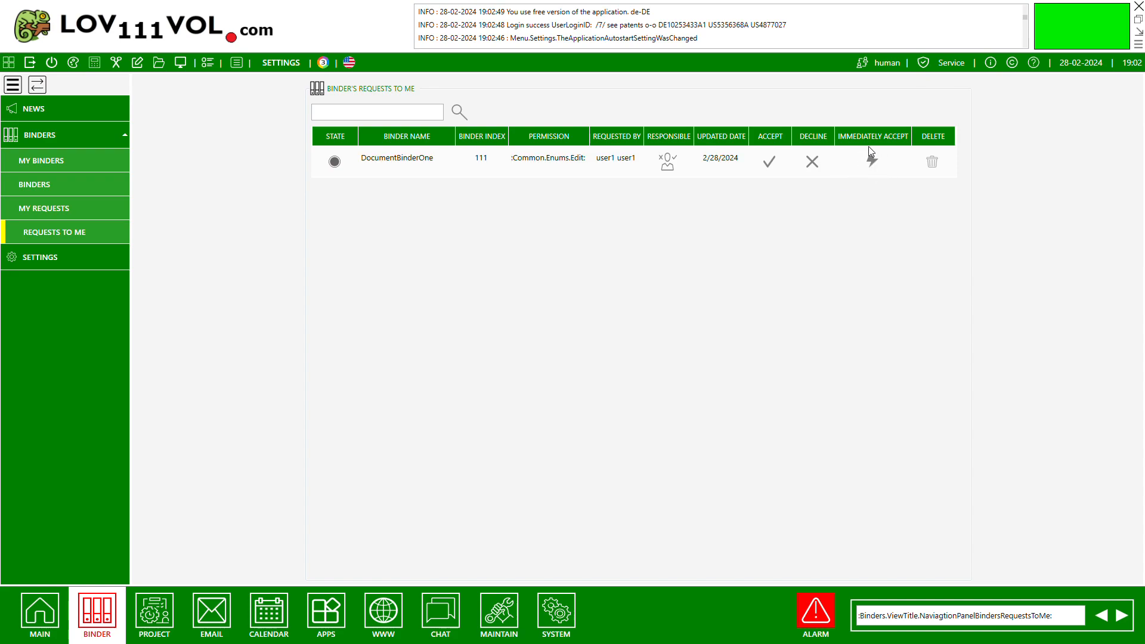
left_click(772, 164)
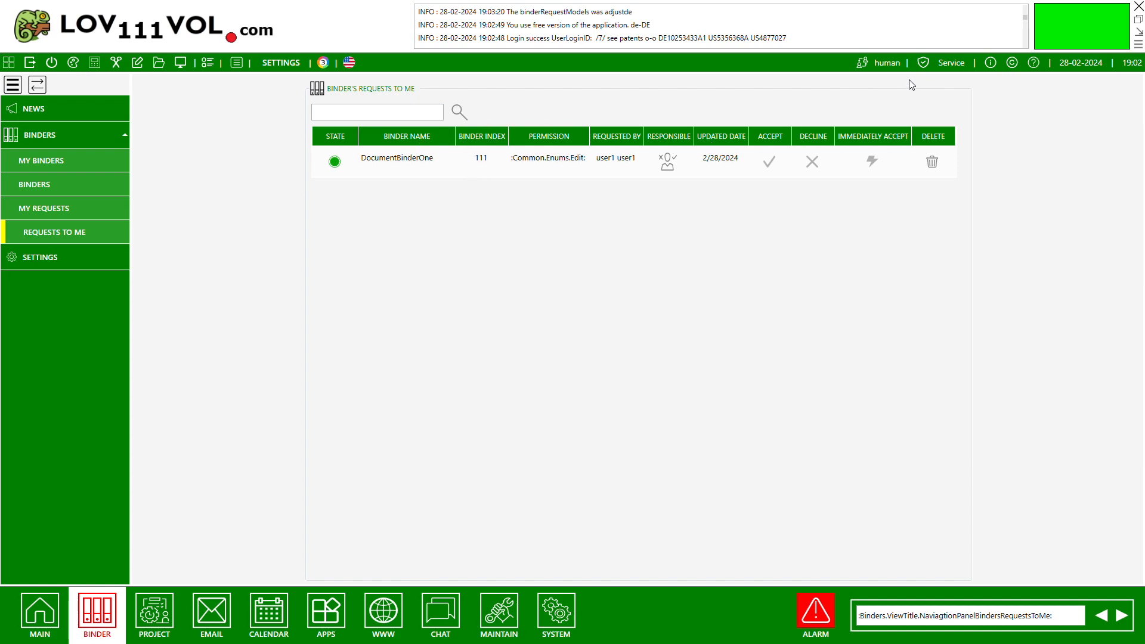
Switch to the requesting user's account and follow the binder permission alarm to the DocumentBinderOne request.
left_click(866, 62)
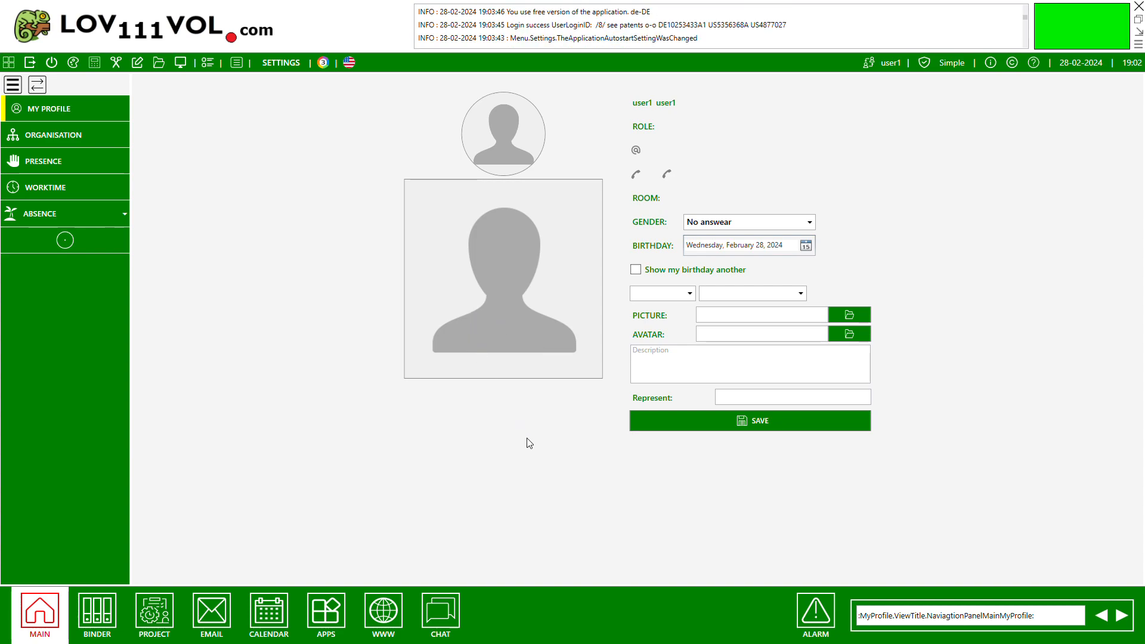
left_click(101, 612)
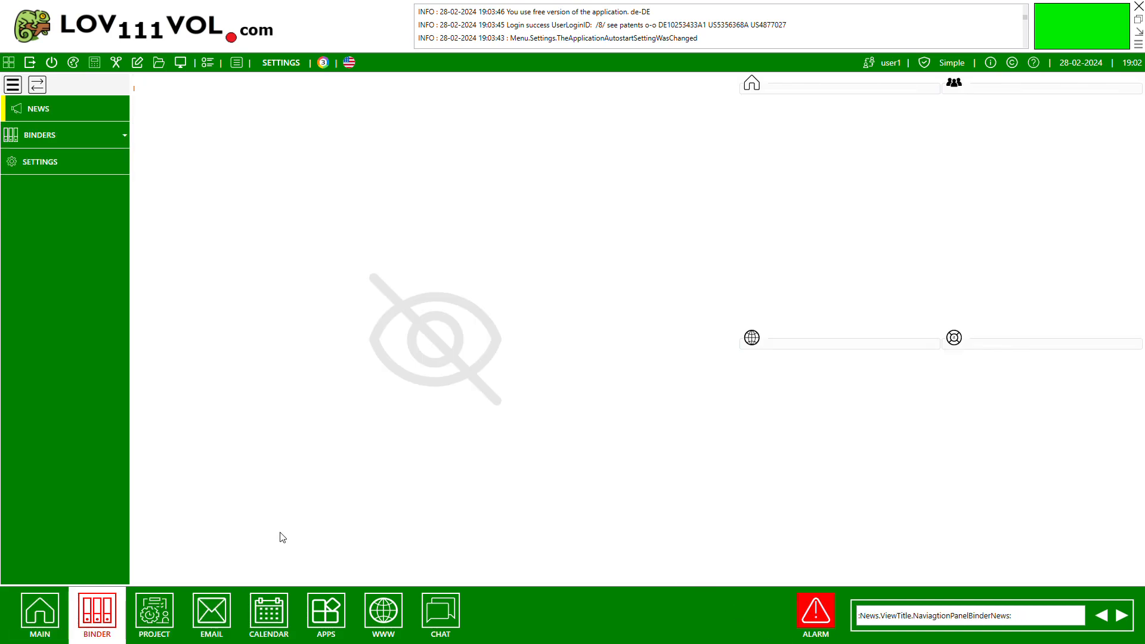
left_click(124, 136)
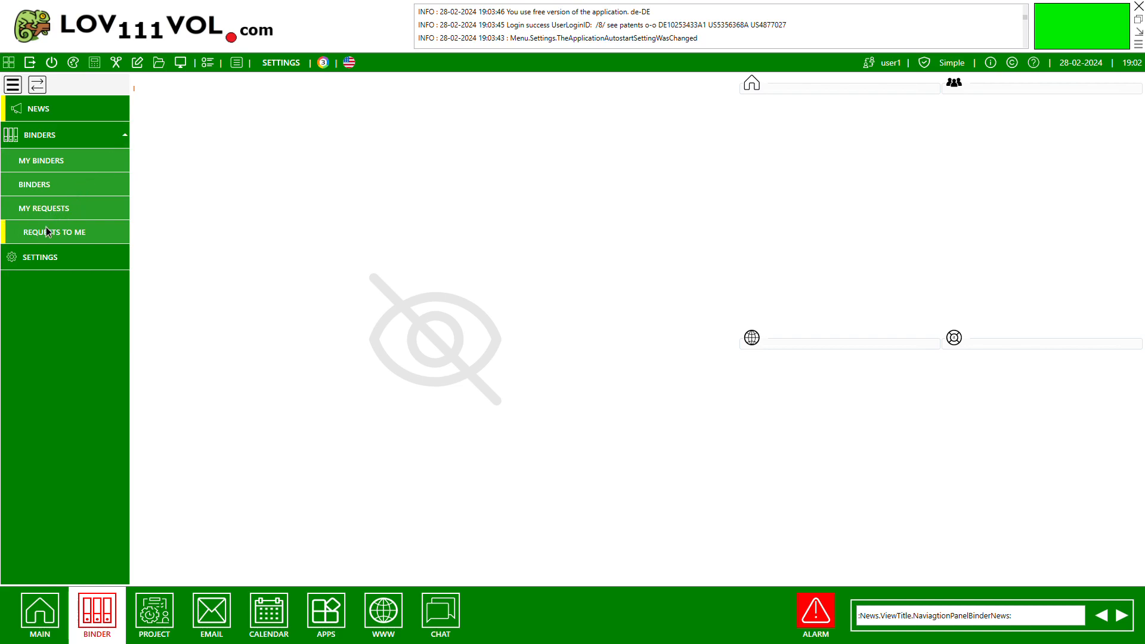
left_click(815, 614)
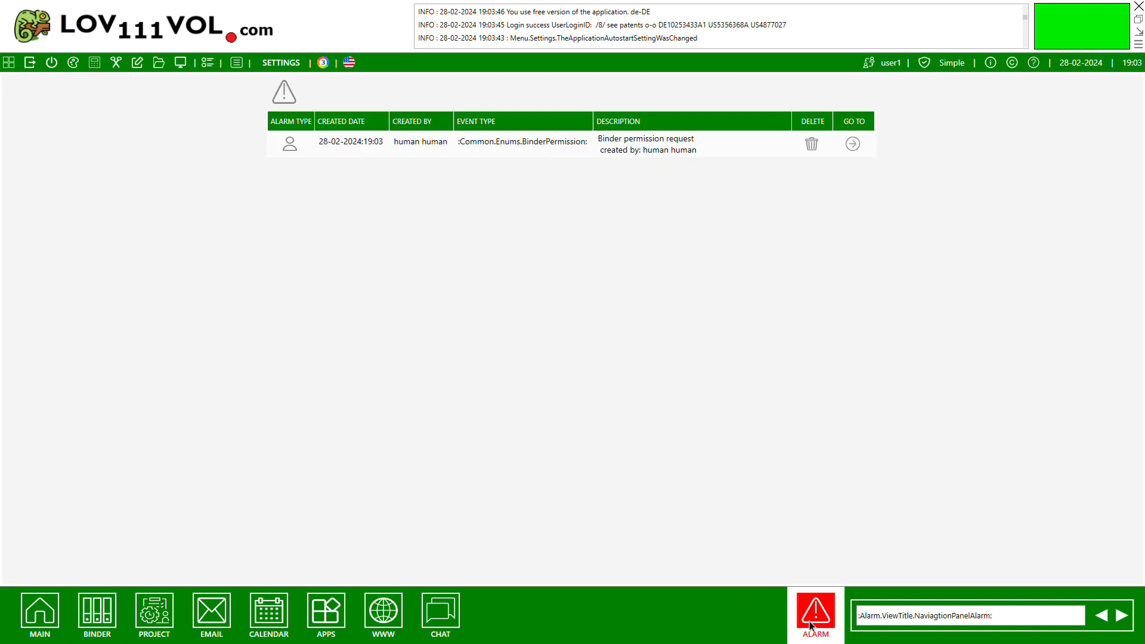
left_click(853, 144)
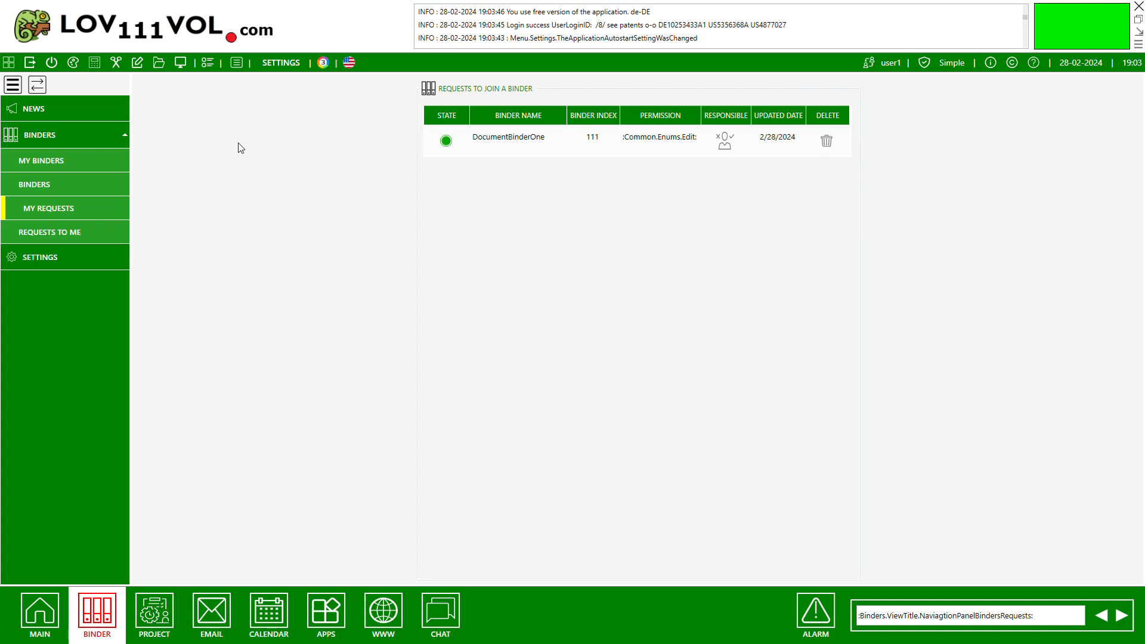
Open DocumentBinderOne from the team's binders and show its owners, public members and public editors.
left_click(23, 190)
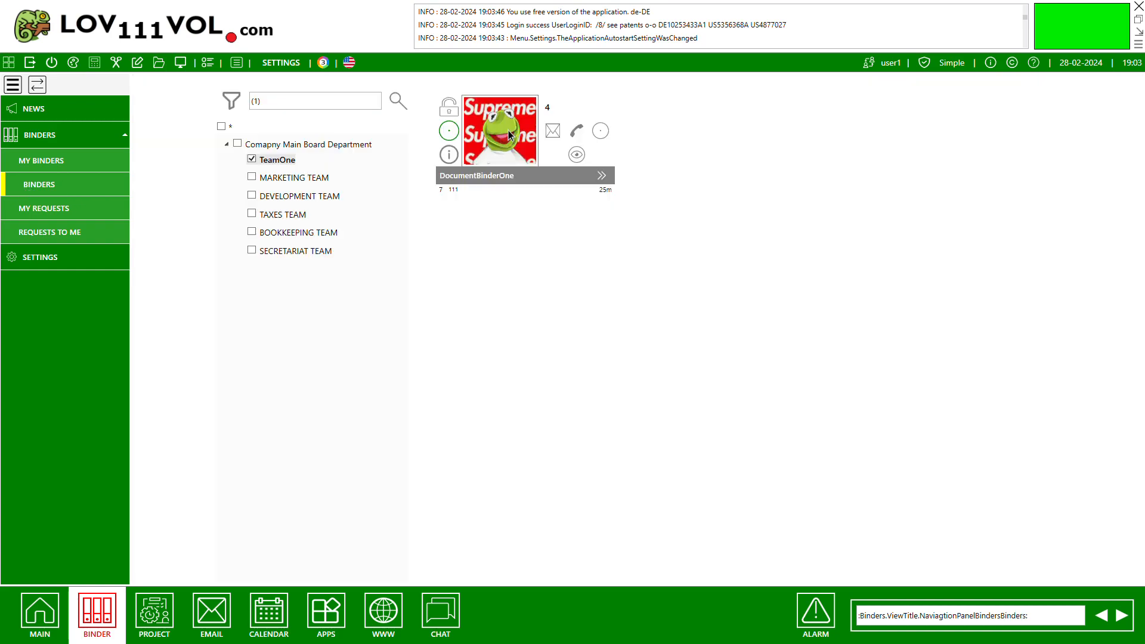
left_click(509, 135)
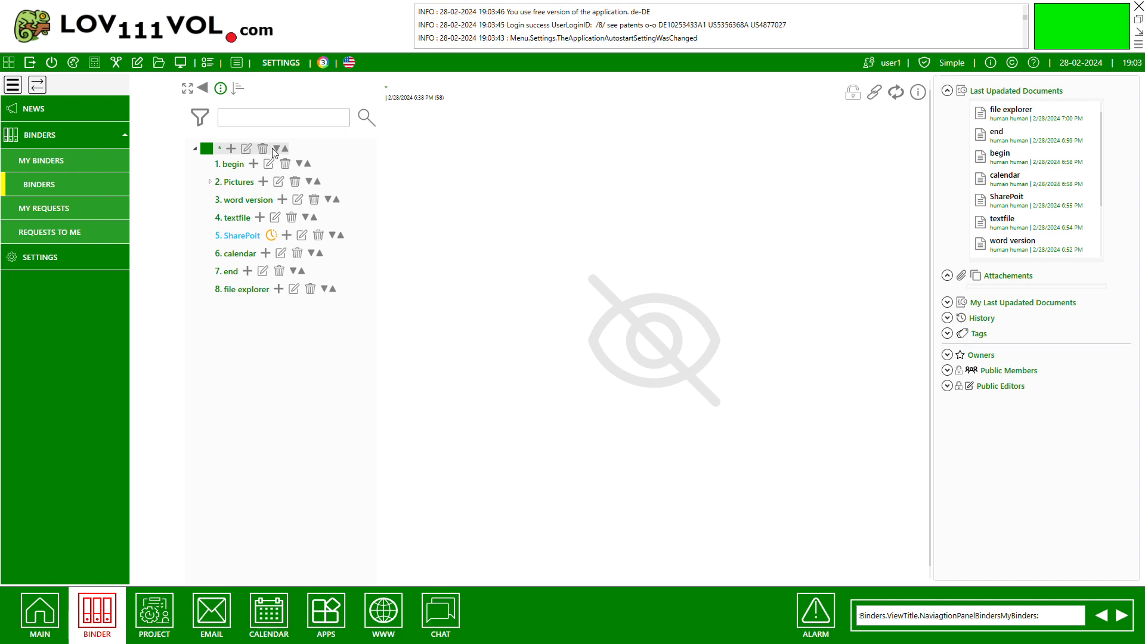
left_click(947, 386)
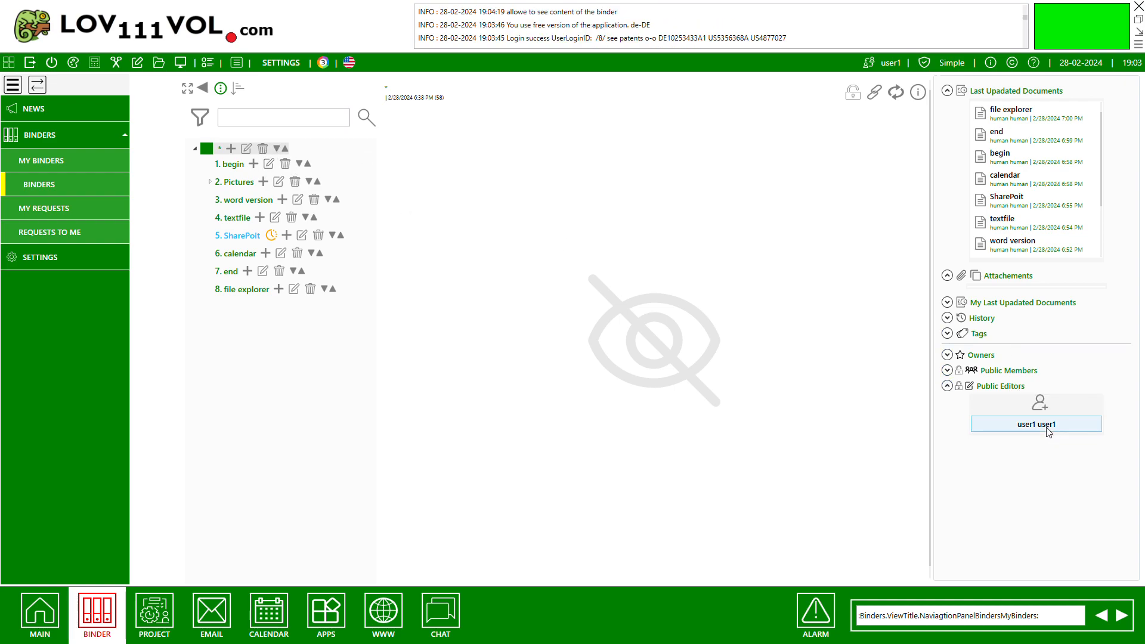
left_click(947, 370)
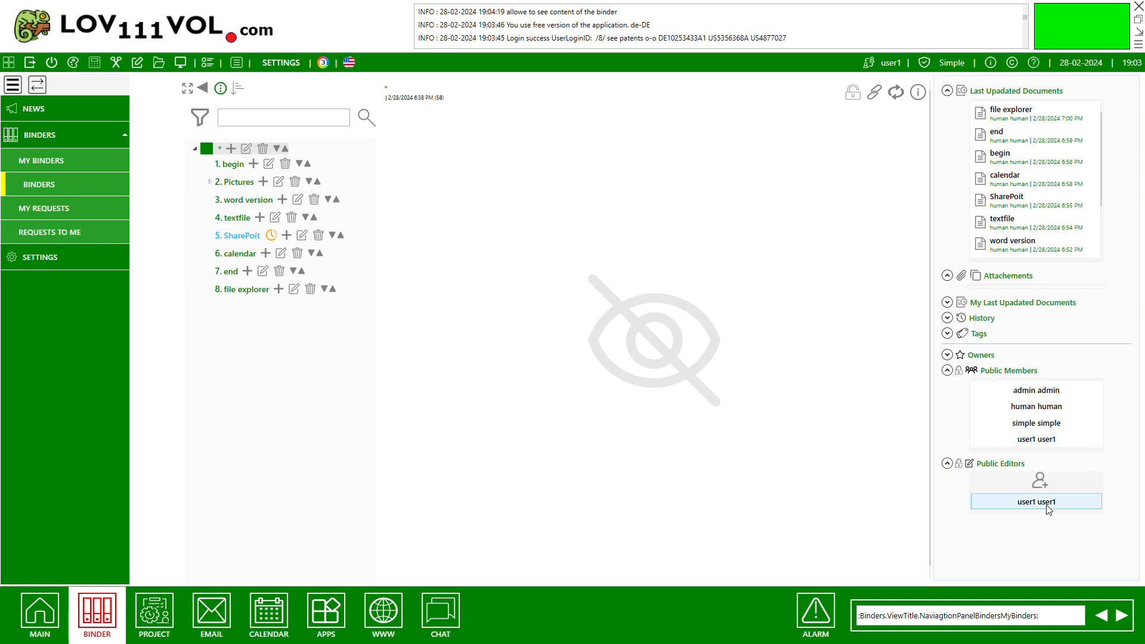
left_click(947, 354)
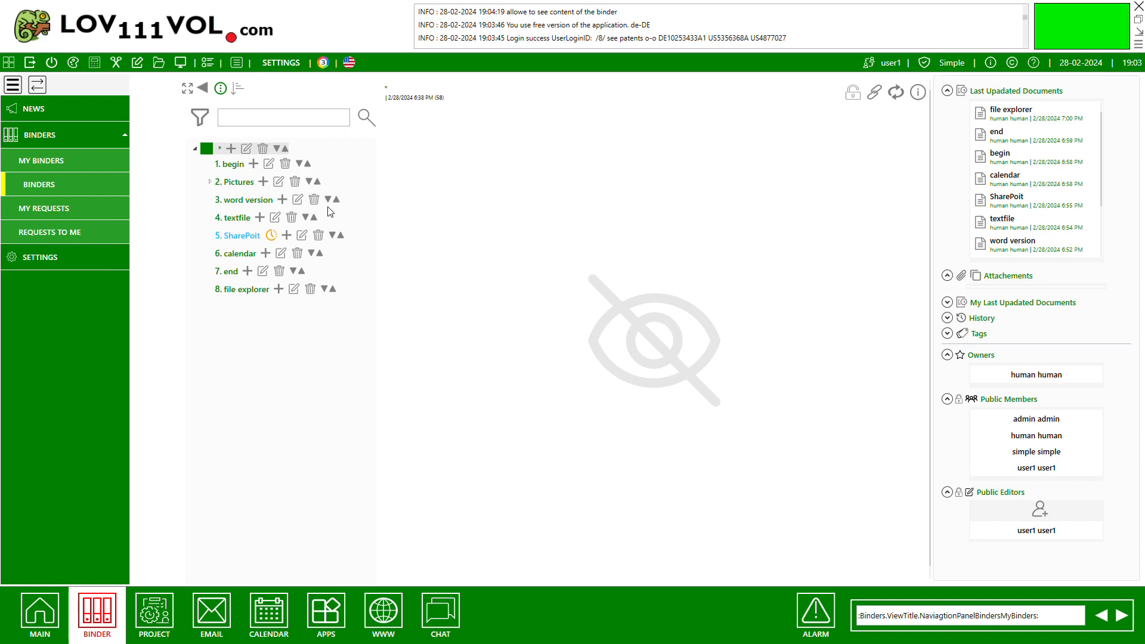
View the pdf document nested under Pictures and the Slide_2 attachment of the Pictures document.
left_click(216, 183)
left_click(259, 198)
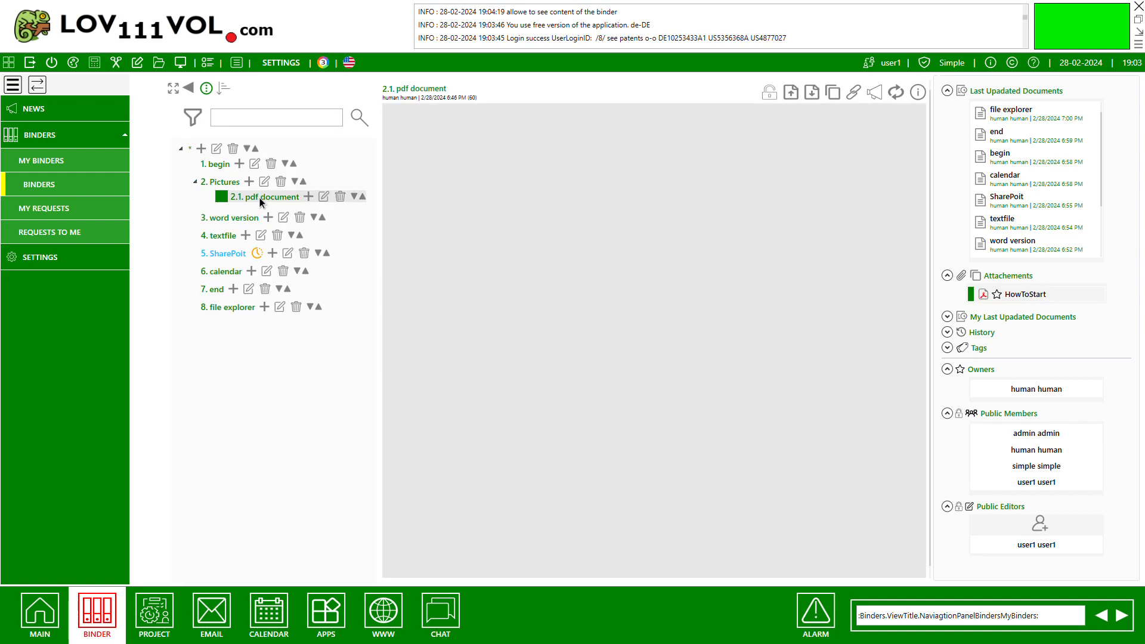
left_click(228, 181)
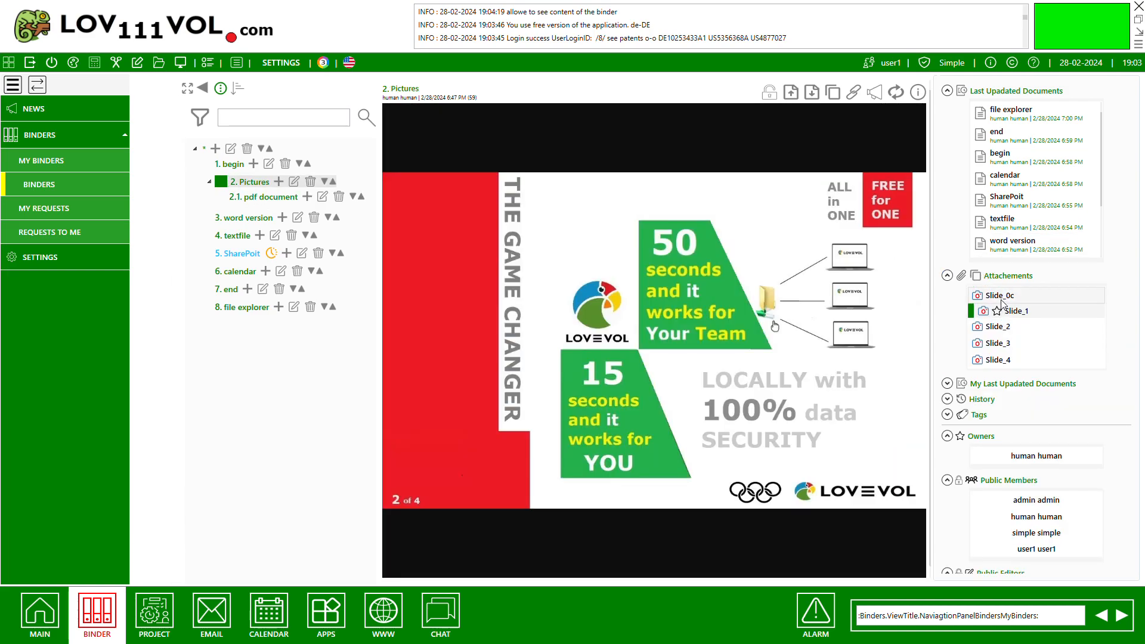
left_click(1002, 328)
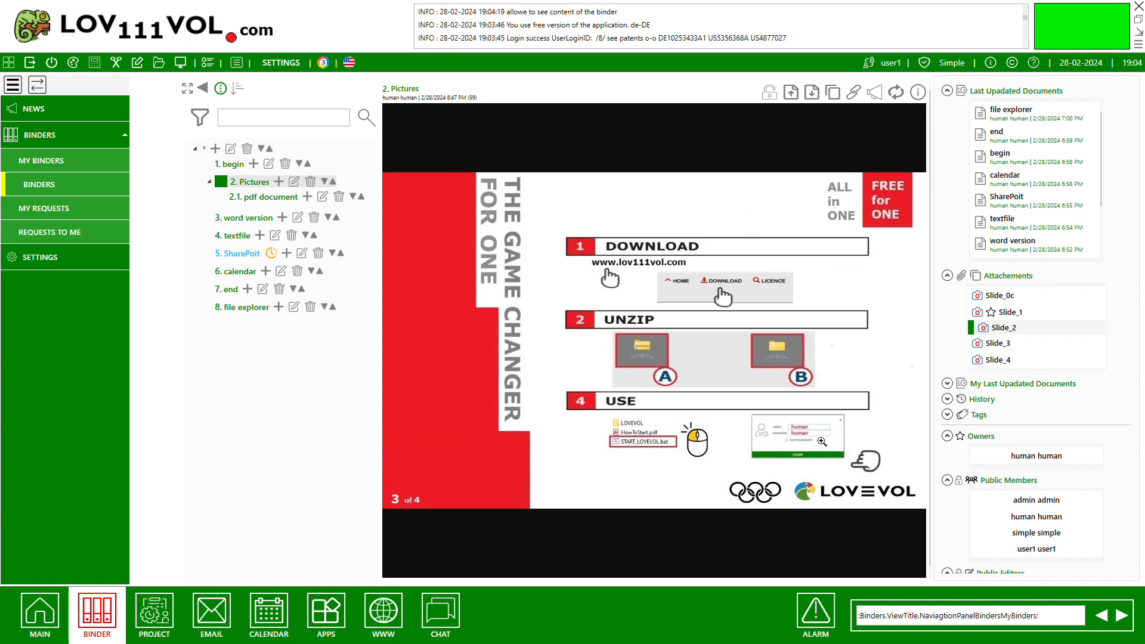
Zoom in on the Slide_2 picture to examine its download, unzip and use instructions, and zoom back out.
left_click(822, 441)
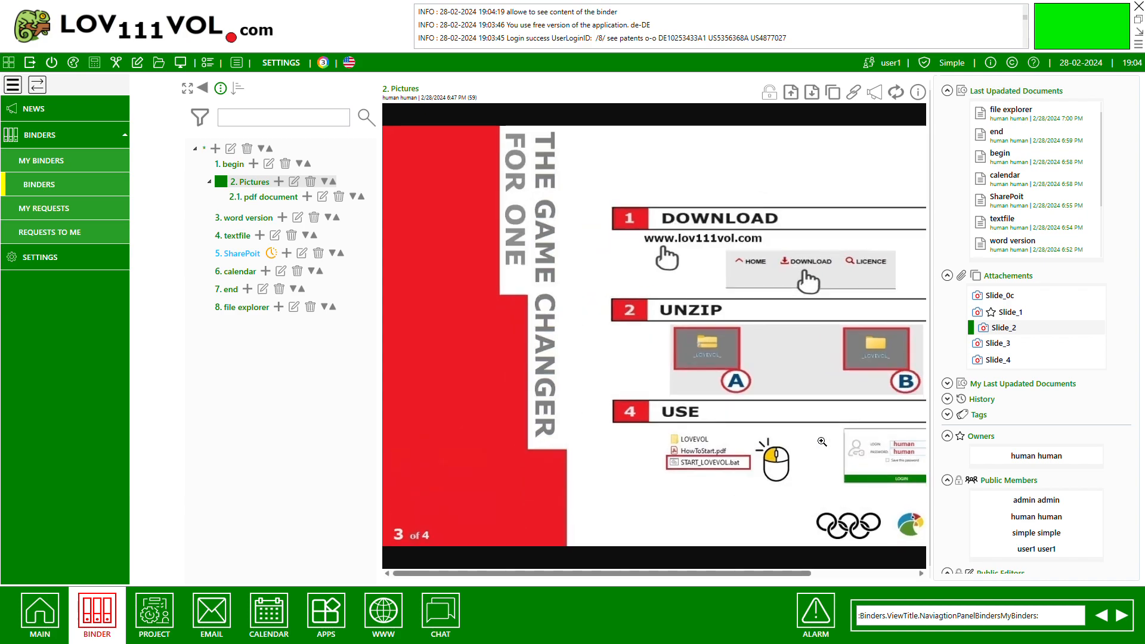
left_click(830, 461)
left_click_drag(661, 577, 835, 577)
scroll(794, 520, "down", 3)
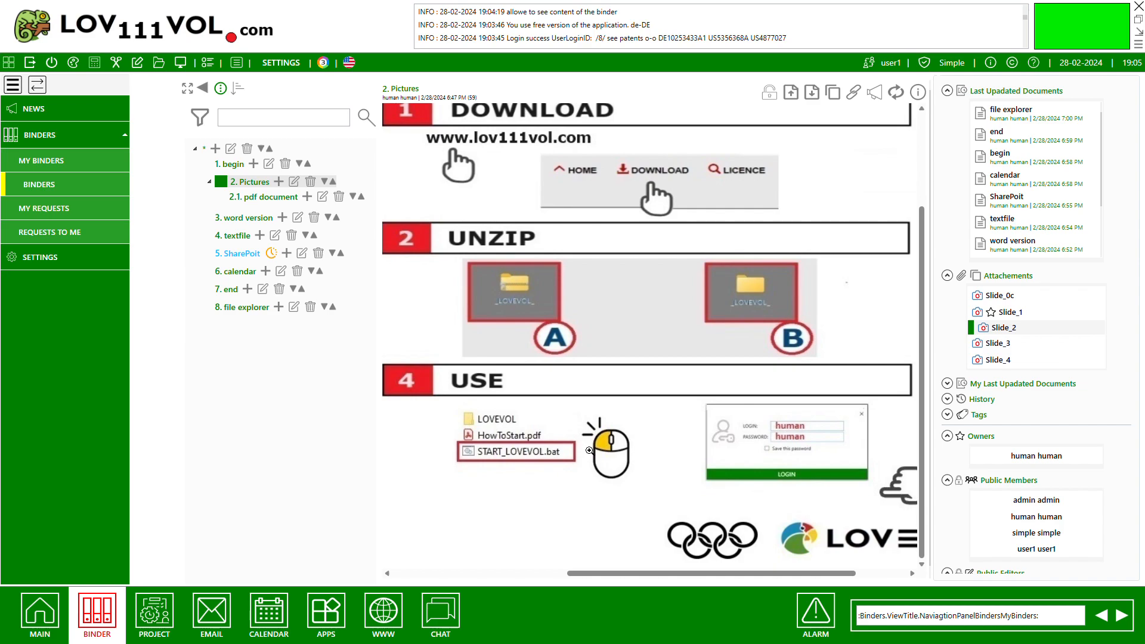
left_click(655, 405)
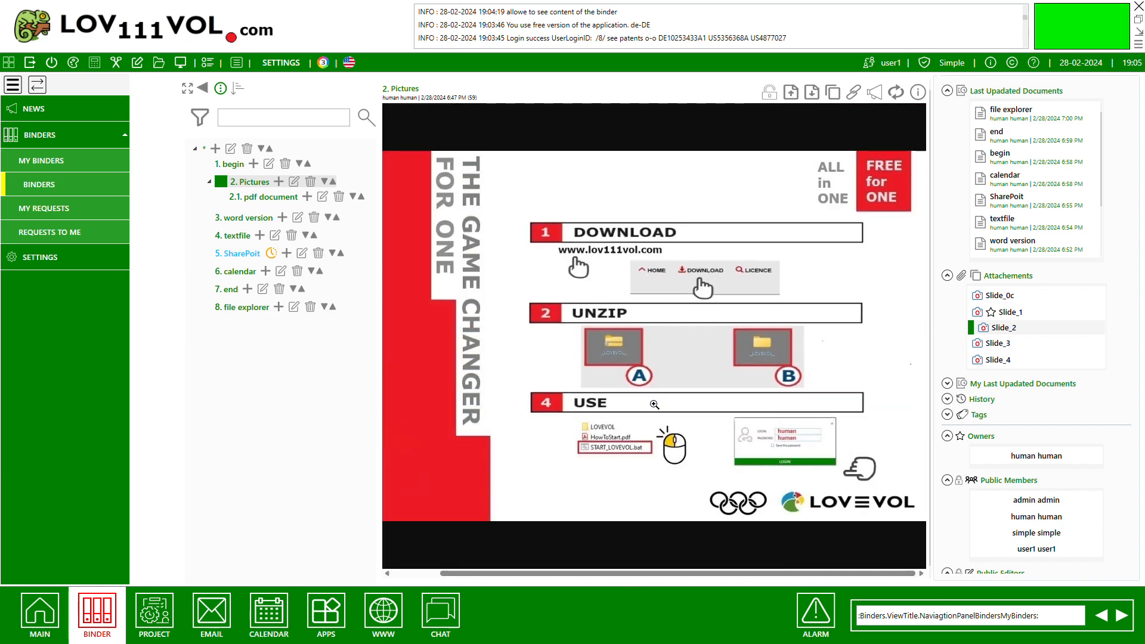